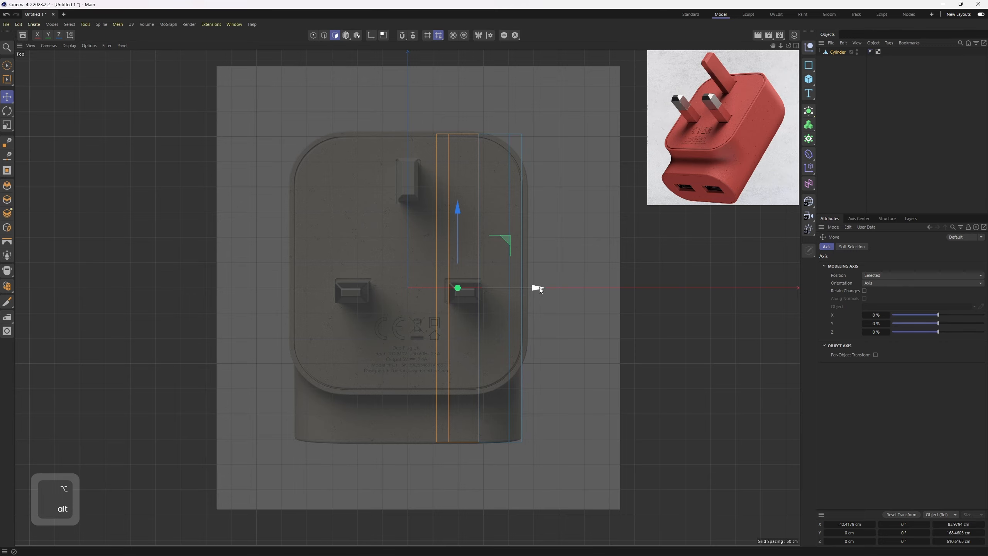
- Move the selected side polygons along the X axis to the reference plug's left edge, widening the body to match
{"action": "left_click_drag", "start_coordinate": [537, 289], "coordinate": [397, 292]}
{"action": "middle_click", "coordinate": [397, 291]}
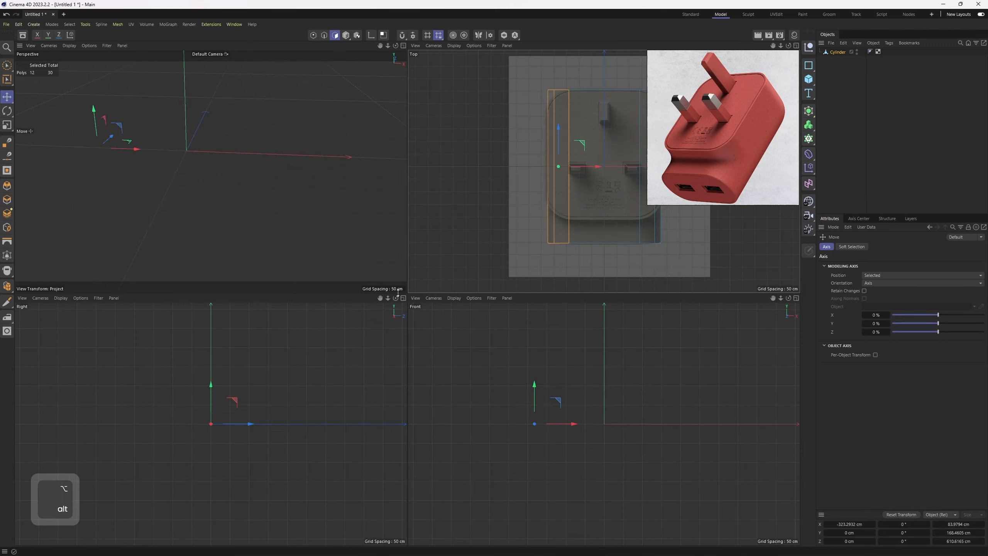
{"action": "middle_click", "coordinate": [366, 241]}
{"action": "left_click_drag", "start_coordinate": [359, 220], "coordinate": [535, 233], "text": "alt"}
{"action": "key", "text": "e"}
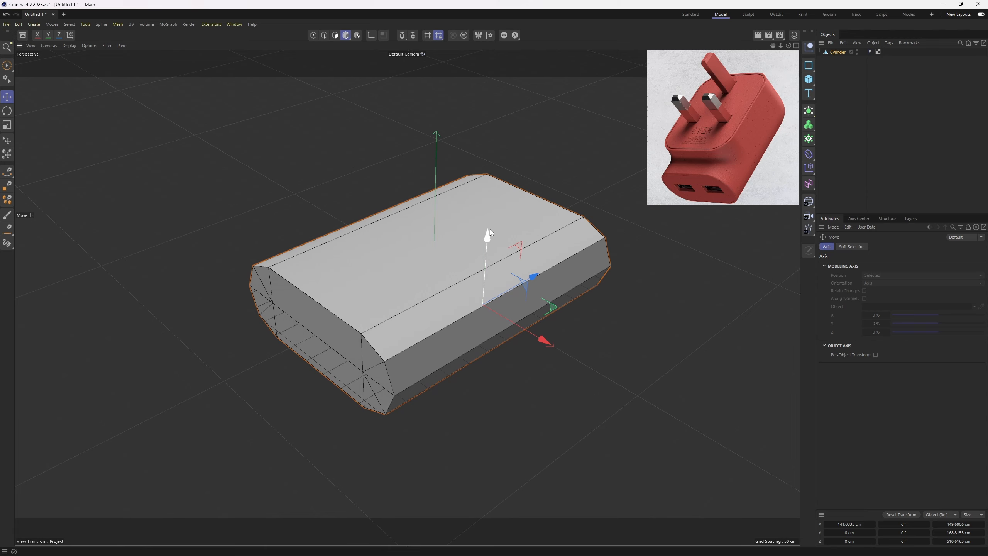
{"action": "middle_click", "coordinate": [514, 192]}
{"action": "middle_click", "coordinate": [278, 161]}
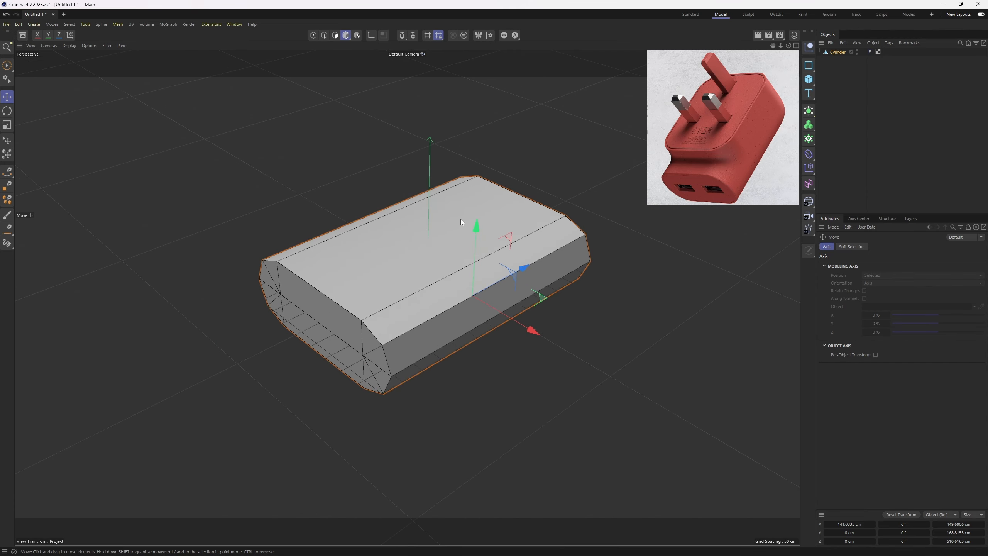
- Duplicate the body rotated 90° so it stands upright, and move the copy to about Z -121 cm, over the plug face's lower curve
{"action": "key", "text": "r"}
{"action": "left_click_drag", "start_coordinate": [460, 216], "coordinate": [420, 314], "text": "alt"}
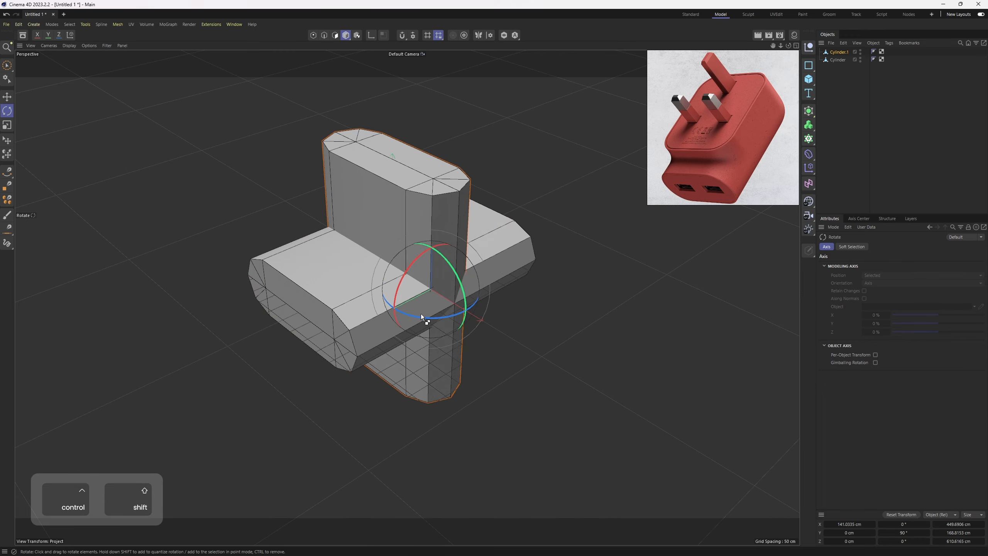
{"action": "key", "text": "e"}
{"action": "key", "text": "F2"}
{"action": "middle_click_drag", "start_coordinate": [552, 185], "coordinate": [584, 132], "text": "alt"}
{"action": "left_click_drag", "start_coordinate": [511, 320], "coordinate": [513, 374]}
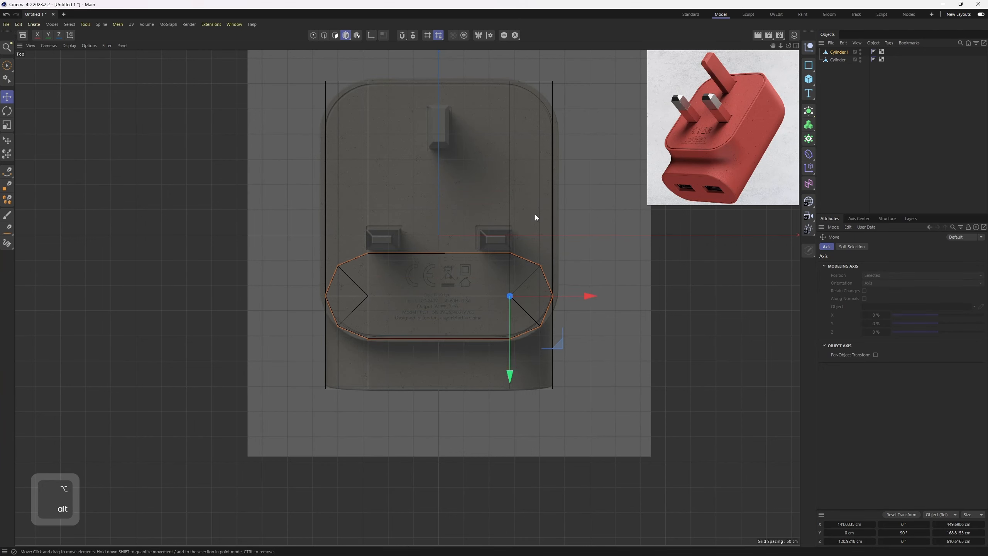
- Select the centre edges running across the upright body and clone them with Edge Slide at an offset of about 0.6 cm
{"action": "key", "text": "2"}
{"action": "key", "text": "0"}
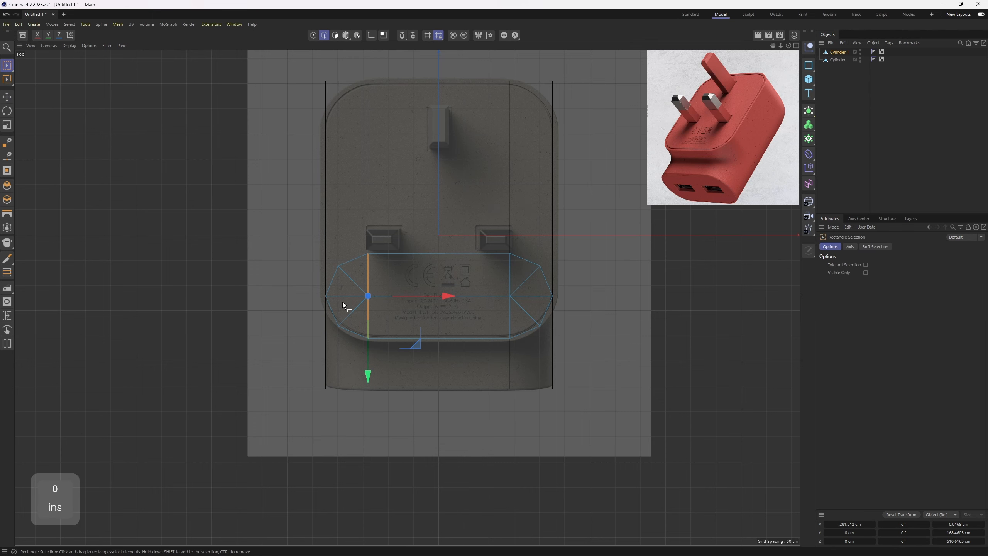
{"action": "left_click_drag", "start_coordinate": [304, 288], "coordinate": [572, 307]}
{"action": "scroll", "coordinate": [512, 312], "scroll_direction": "up", "scroll_amount": 4}
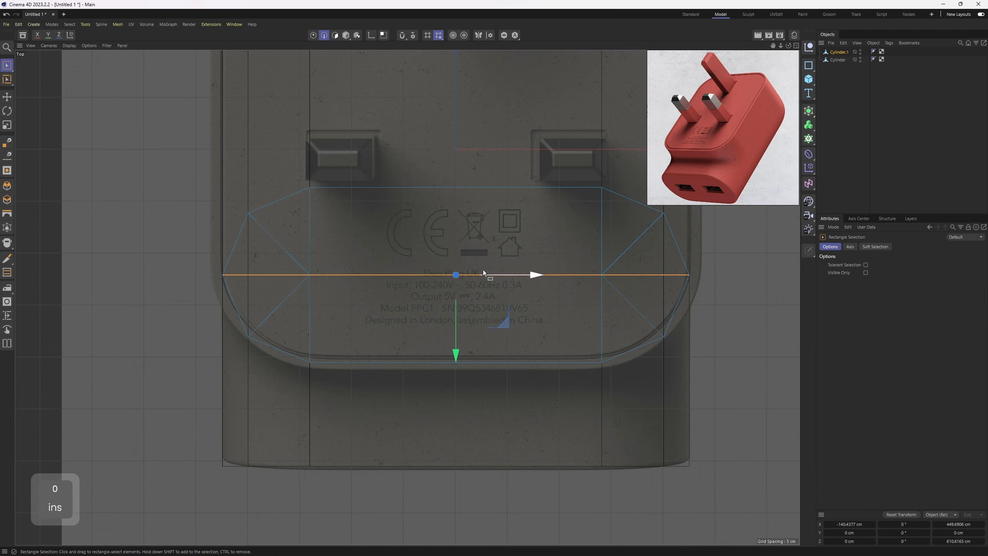
{"action": "middle_click", "coordinate": [483, 270]}
{"action": "scroll", "coordinate": [264, 147], "scroll_direction": "up", "scroll_amount": 5}
{"action": "middle_click", "coordinate": [294, 178]}
{"action": "key", "text": "m"}
{"action": "key", "text": "o"}
{"action": "scroll", "coordinate": [306, 163], "scroll_direction": "up", "scroll_amount": 1}
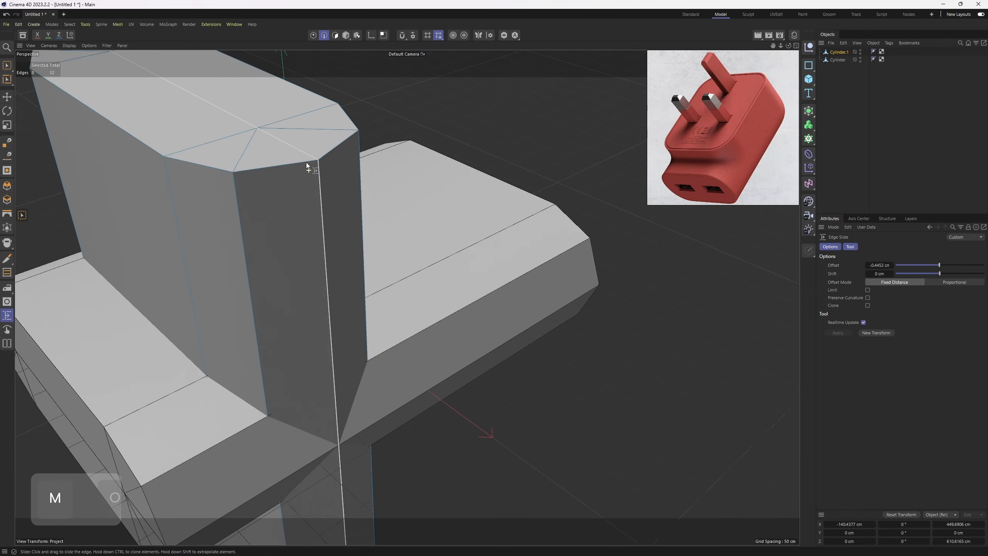
{"action": "middle_click_drag", "start_coordinate": [306, 162], "coordinate": [353, 271], "text": "alt"}
{"action": "scroll", "coordinate": [399, 276], "scroll_direction": "up", "scroll_amount": 5}
{"action": "scroll", "coordinate": [397, 274], "scroll_direction": "up", "scroll_amount": 2}
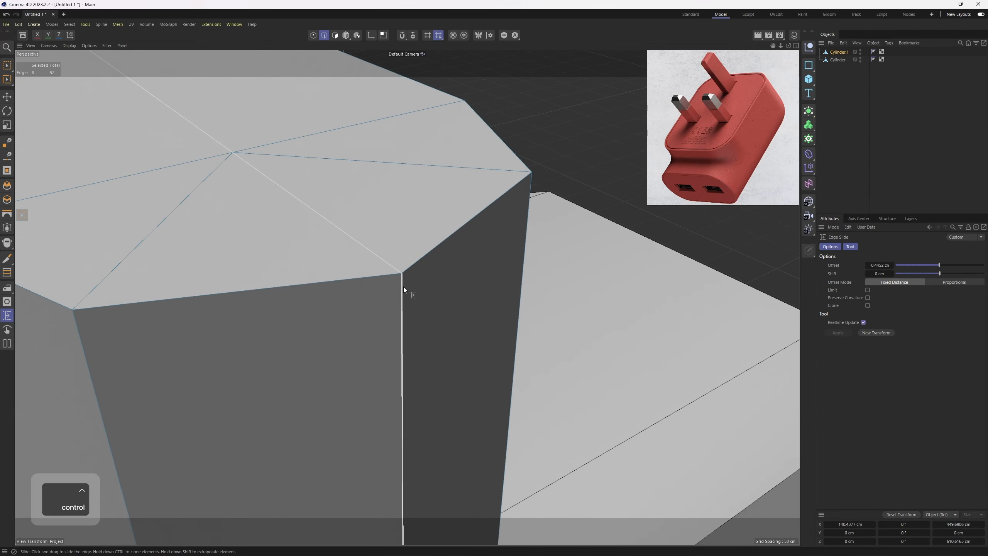
{"action": "left_click_drag", "start_coordinate": [403, 286], "coordinate": [403, 285], "text": "ctrl"}
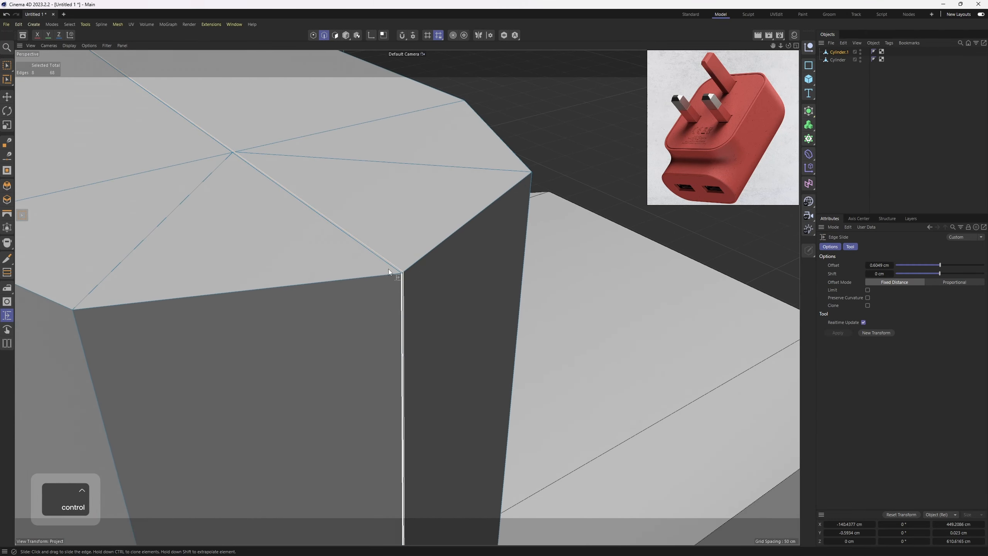
{"action": "middle_click_drag", "start_coordinate": [439, 256], "coordinate": [392, 259], "text": "alt"}
- Fill-select the upright body's half above the doubled centre edges and move it about 343 cm to the reference face's upper edge
{"action": "key", "text": "f"}
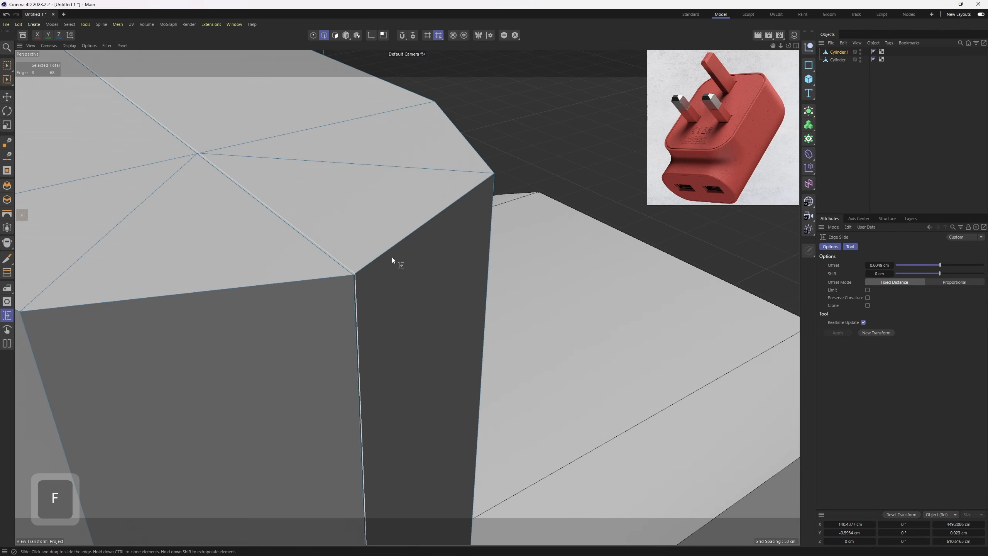
{"action": "key", "text": "u"}
{"action": "key", "text": "e"}
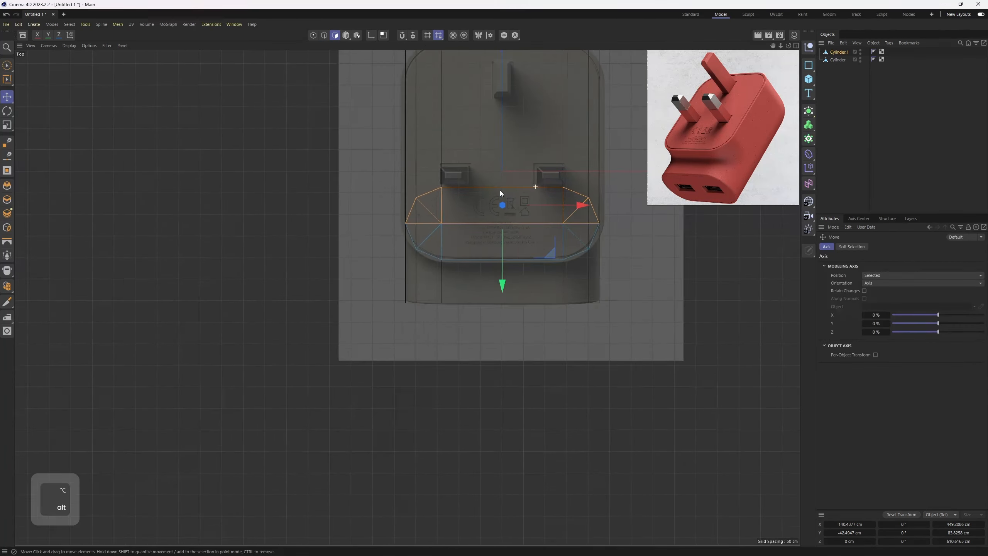
{"action": "middle_click_drag", "start_coordinate": [500, 193], "coordinate": [446, 420], "text": "alt"}
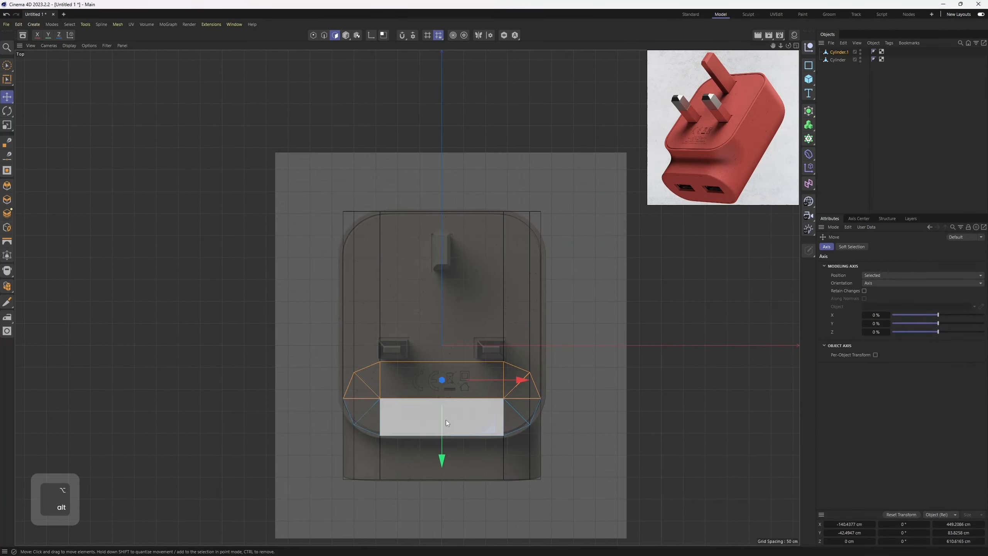
{"action": "left_click_drag", "start_coordinate": [441, 461], "coordinate": [446, 305]}
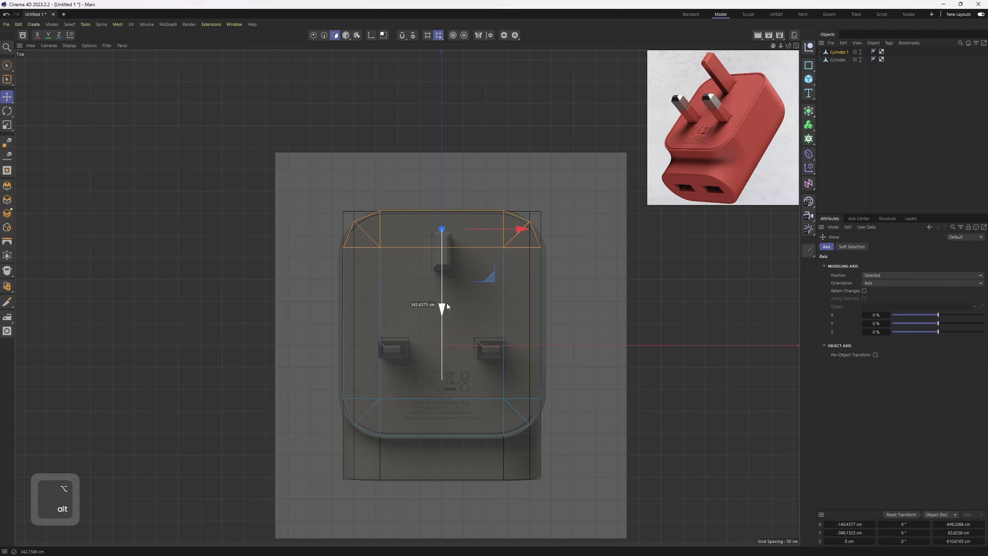
{"action": "middle_click", "coordinate": [446, 303]}
{"action": "middle_click", "coordinate": [238, 190]}
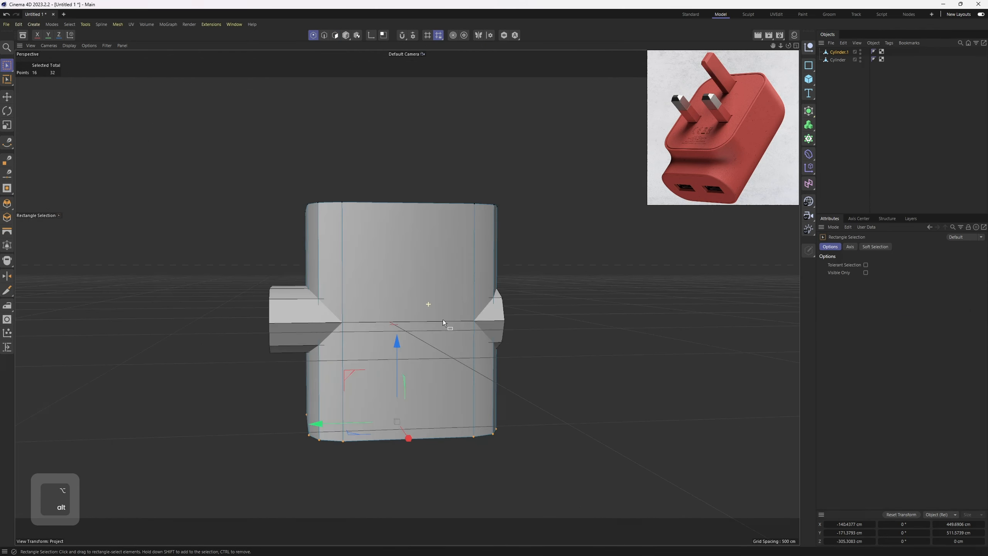
- Turn on snapping for the side view and enable polygons as a snap target
{"action": "left_click_drag", "start_coordinate": [443, 319], "coordinate": [447, 324], "text": "alt"}
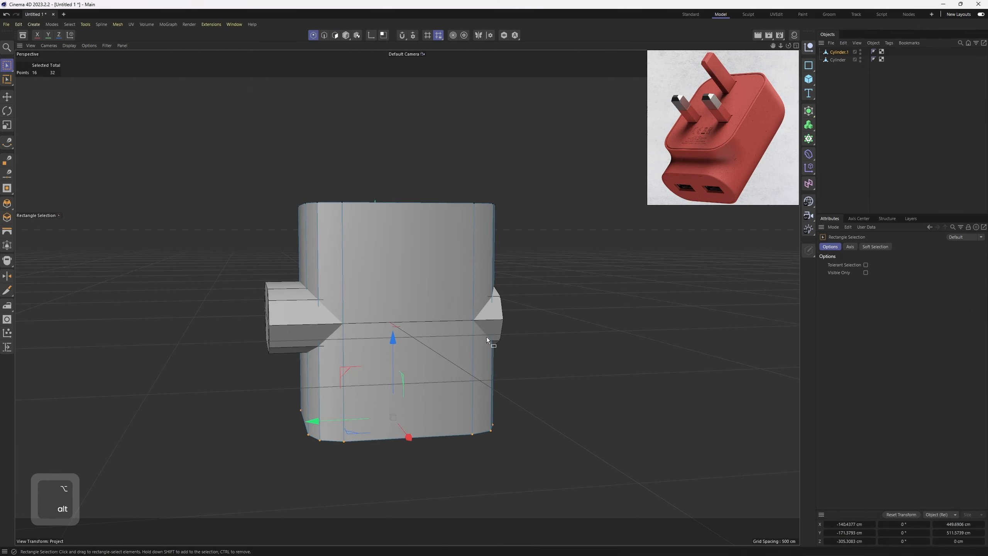
{"action": "left_click_drag", "start_coordinate": [546, 268], "coordinate": [446, 363], "text": "alt"}
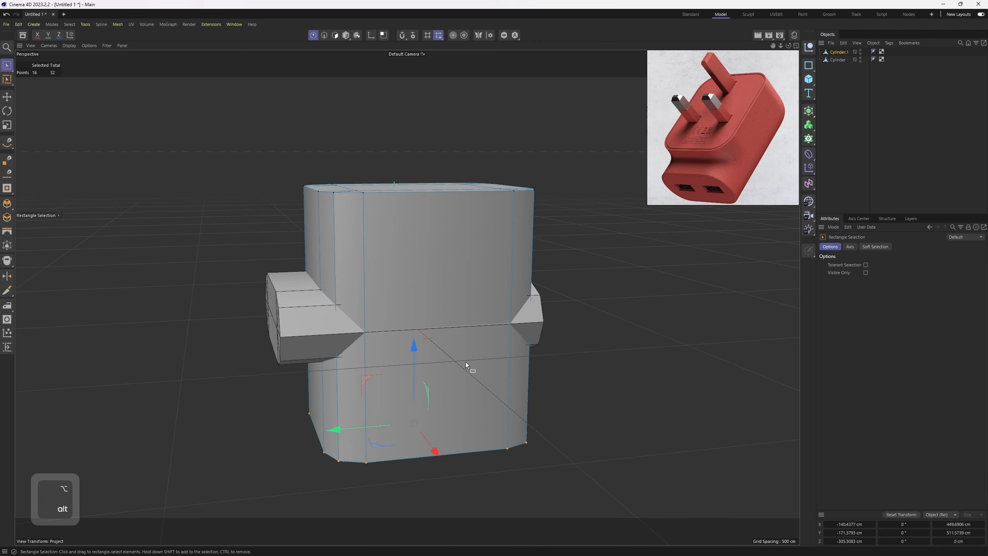
{"action": "middle_click", "coordinate": [465, 361]}
{"action": "middle_click", "coordinate": [488, 394]}
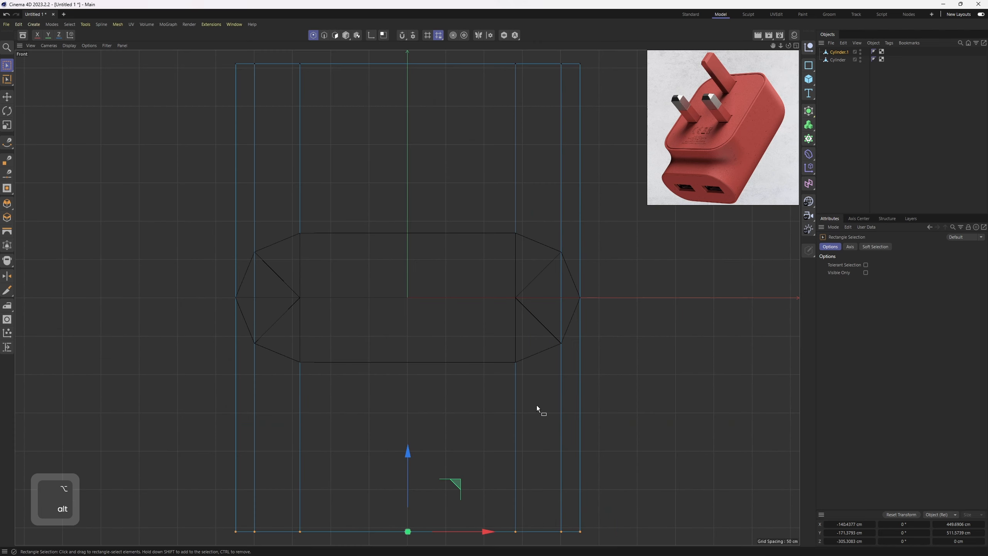
{"action": "middle_click", "coordinate": [276, 350]}
{"action": "middle_click", "coordinate": [276, 350]}
{"action": "middle_click", "coordinate": [233, 212]}
{"action": "middle_click", "coordinate": [232, 210]}
{"action": "middle_click", "coordinate": [424, 396]}
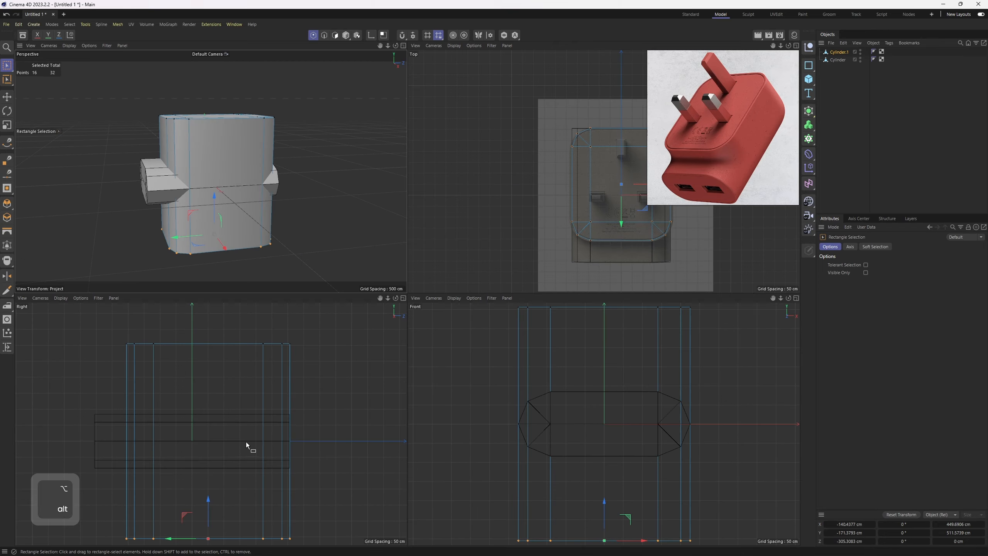
{"action": "middle_click_drag", "start_coordinate": [246, 442], "coordinate": [279, 354], "text": "alt"}
{"action": "middle_click", "coordinate": [279, 354]}
{"action": "middle_click_drag", "start_coordinate": [542, 315], "coordinate": [480, 392], "text": "alt"}
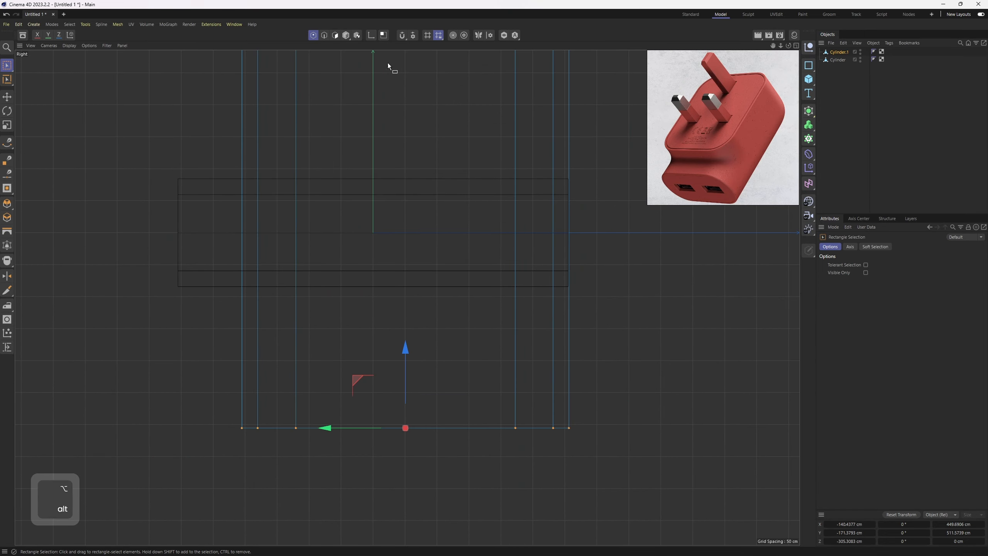
{"action": "left_click", "coordinate": [463, 35]}
{"action": "left_click", "coordinate": [413, 35]}
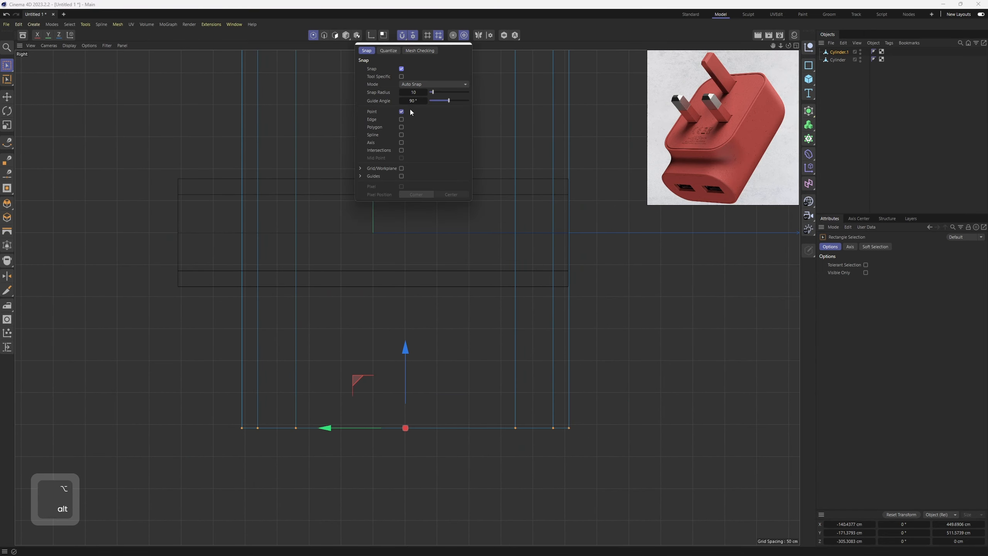
{"action": "left_click", "coordinate": [401, 127]}
- Move the upright body's selected bottom points up to Z 0 cm, level with the flat body's centre line
{"action": "left_click_drag", "start_coordinate": [408, 356], "coordinate": [410, 161]}
{"action": "scroll", "coordinate": [410, 208], "scroll_direction": "up", "scroll_amount": 3}
{"action": "middle_click_drag", "start_coordinate": [410, 208], "coordinate": [413, 282], "text": "alt"}
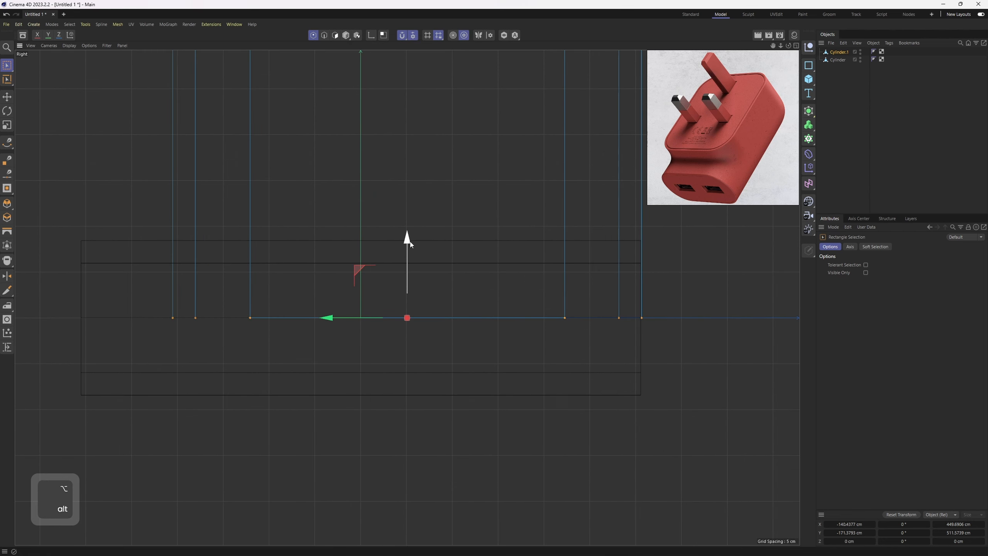
{"action": "key", "text": "F1"}
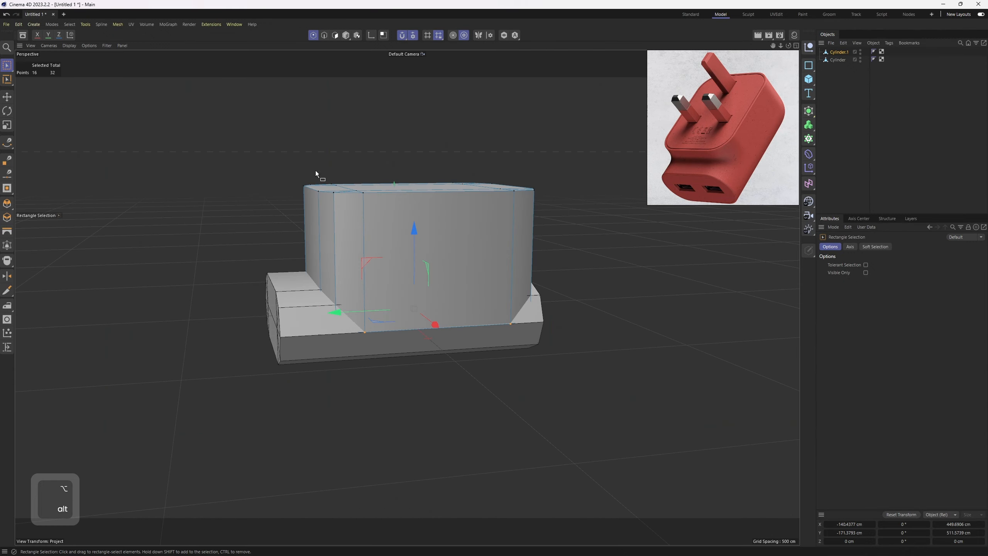
{"action": "left_click_drag", "start_coordinate": [315, 173], "coordinate": [418, 298], "text": "alt"}
{"action": "middle_click", "coordinate": [418, 298]}
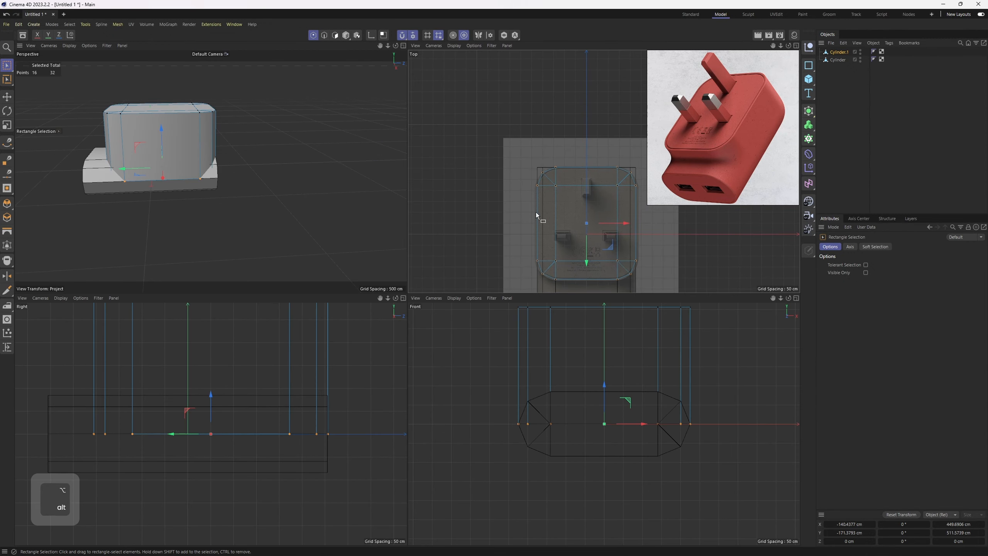
- Set the modeling axis Y to -100% and snap the selected far-end points onto the flat body's back edge
{"action": "middle_click", "coordinate": [535, 212]}
{"action": "scroll", "coordinate": [570, 213], "scroll_direction": "up", "scroll_amount": 5}
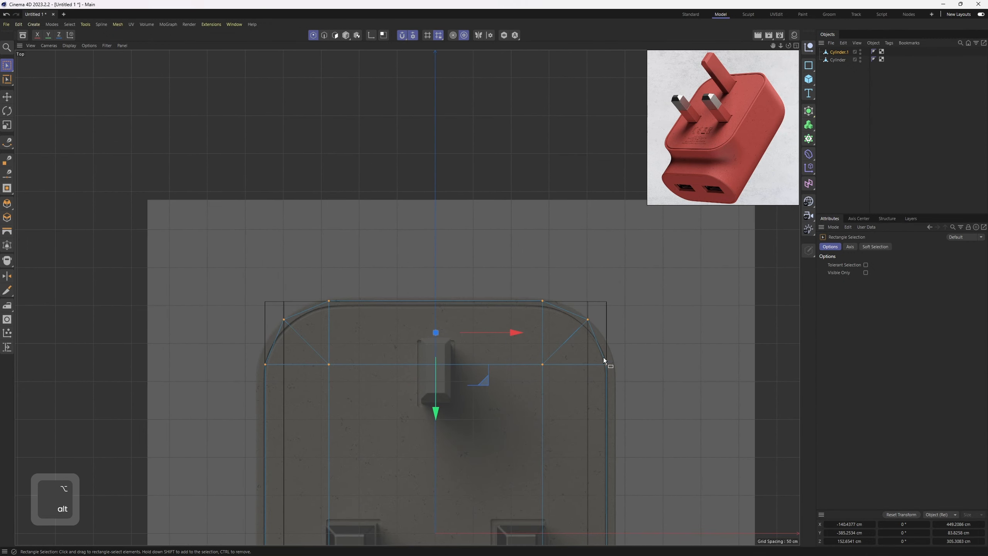
{"action": "key", "text": "e"}
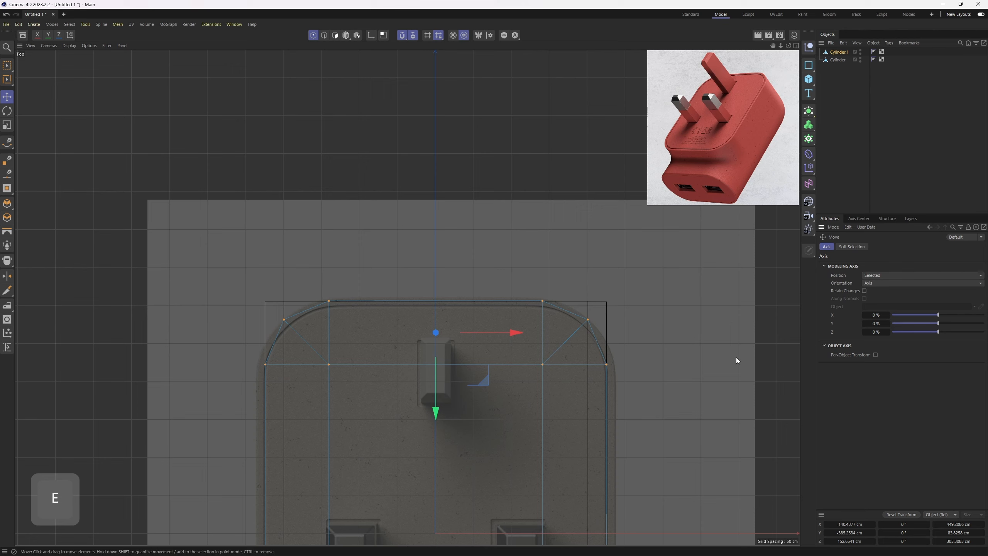
{"action": "left_click_drag", "start_coordinate": [938, 323], "coordinate": [845, 320]}
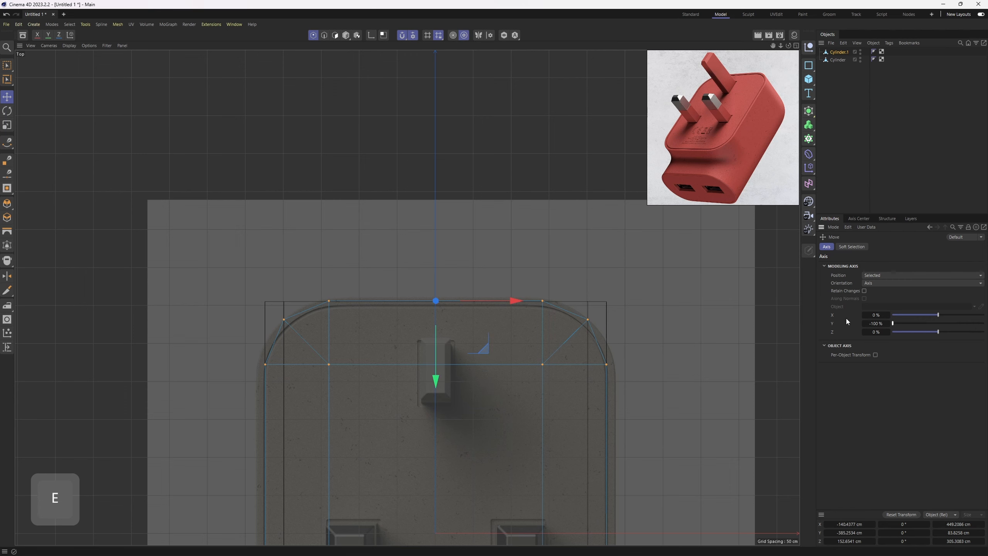
{"action": "scroll", "coordinate": [473, 349], "scroll_direction": "up", "scroll_amount": 4}
{"action": "middle_click_drag", "start_coordinate": [416, 288], "coordinate": [491, 323], "text": "alt"}
{"action": "scroll", "coordinate": [490, 323], "scroll_direction": "up", "scroll_amount": 3}
{"action": "left_click_drag", "start_coordinate": [458, 340], "coordinate": [459, 340]}
{"action": "right_click_drag", "start_coordinate": [506, 315], "coordinate": [394, 286], "text": "alt"}
{"action": "middle_click", "coordinate": [394, 286]}
{"action": "middle_click", "coordinate": [393, 192]}
{"action": "left_click_drag", "start_coordinate": [393, 192], "coordinate": [410, 236], "text": "alt"}
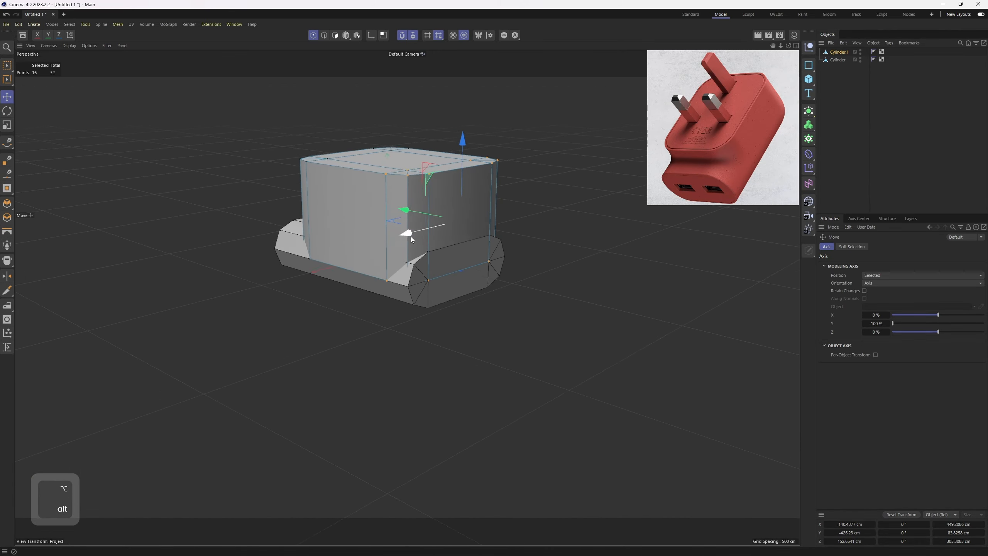
- Place both bodies inside a new Boole object and set its Boolean type to A union B
{"action": "scroll", "coordinate": [411, 236], "scroll_direction": "up", "scroll_amount": 1}
{"action": "double_click", "coordinate": [451, 256]}
{"action": "scroll", "coordinate": [461, 274], "scroll_direction": "up", "scroll_amount": 4}
{"action": "mouse_move", "coordinate": [467, 284]}
{"action": "left_mouse_down", "text": "alt"}
{"action": "mouse_move", "coordinate": [436, 258]}
{"action": "mouse_move", "coordinate": [445, 274]}
{"action": "mouse_move", "coordinate": [481, 277]}
{"action": "left_mouse_up", "text": "alt"}
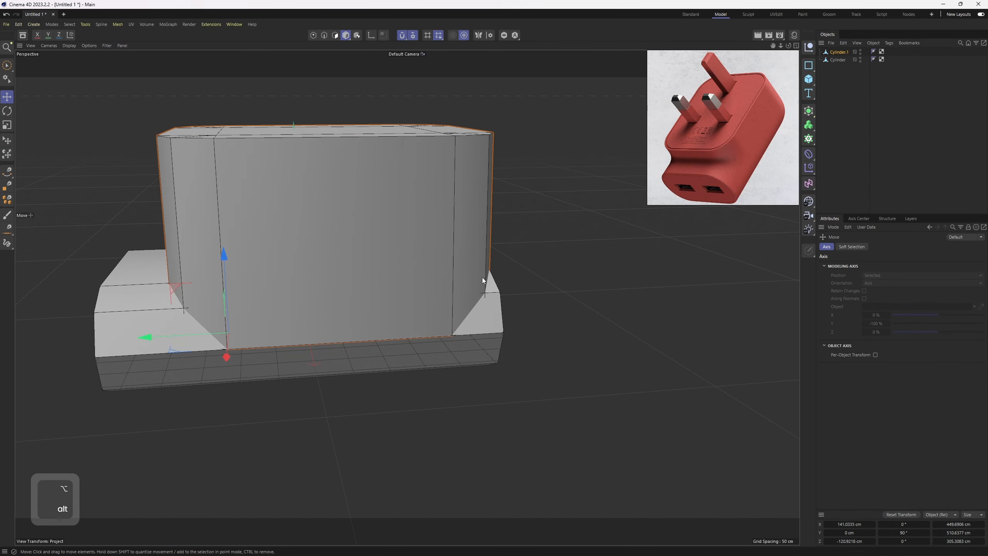
{"action": "key", "text": "4"}
{"action": "key", "text": "e"}
{"action": "left_click_drag", "start_coordinate": [808, 111], "coordinate": [897, 171]}
{"action": "left_click_drag", "start_coordinate": [845, 103], "coordinate": [835, 52]}
{"action": "left_click", "coordinate": [835, 52]}
{"action": "left_click", "coordinate": [926, 265]}
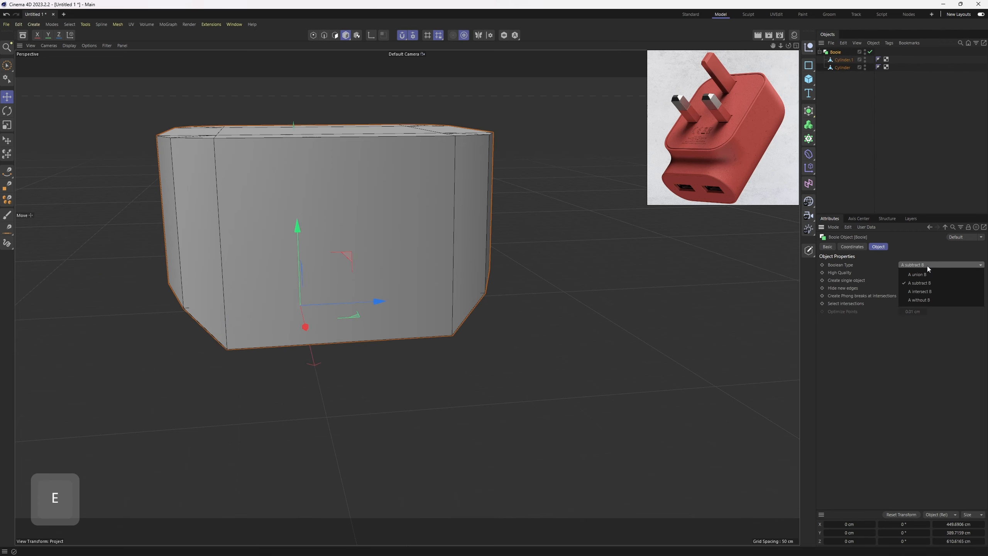
{"action": "left_click", "coordinate": [932, 275]}
- Inspect the join between the two bodies up close and hide the grid in the perspective view
{"action": "left_click_drag", "start_coordinate": [658, 287], "coordinate": [465, 333], "text": "alt"}
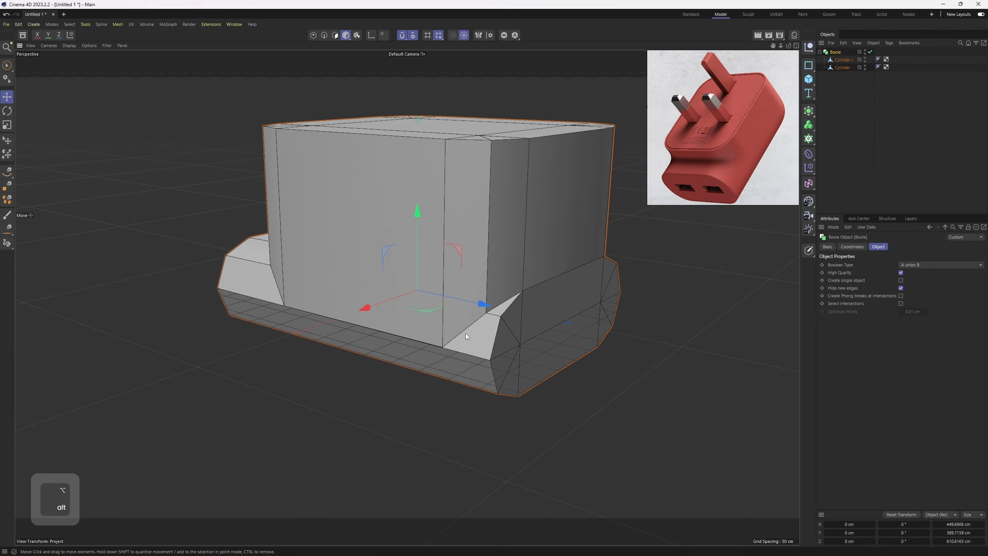
{"action": "scroll", "coordinate": [465, 333], "scroll_direction": "up", "scroll_amount": 4}
{"action": "middle_click_drag", "start_coordinate": [465, 334], "coordinate": [571, 303], "text": "alt"}
{"action": "scroll", "coordinate": [571, 303], "scroll_direction": "up", "scroll_amount": 5}
{"action": "left_click_drag", "start_coordinate": [571, 304], "coordinate": [145, 88], "text": "alt"}
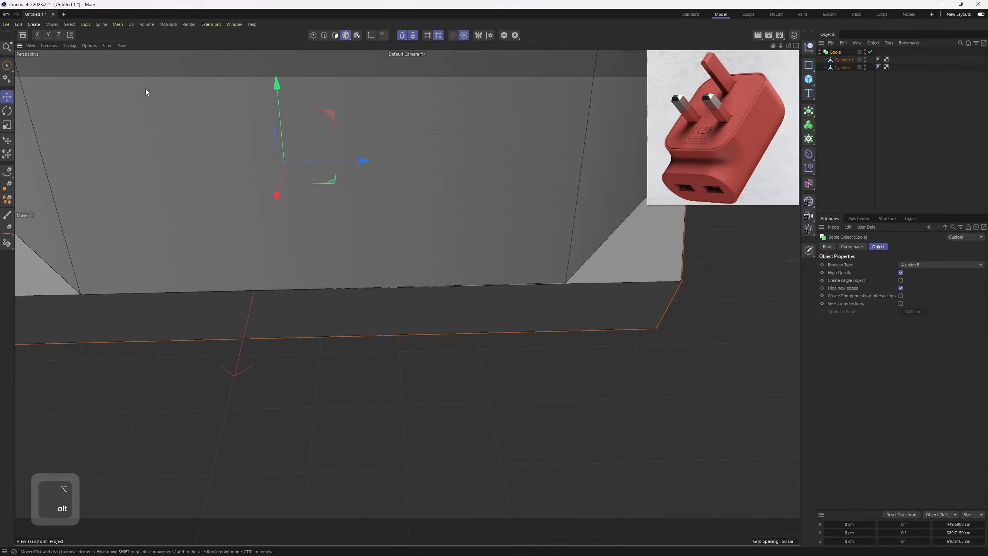
{"action": "left_click", "coordinate": [108, 45]}
{"action": "left_click", "coordinate": [126, 99]}
{"action": "left_click_drag", "start_coordinate": [405, 296], "coordinate": [482, 284], "text": "alt"}
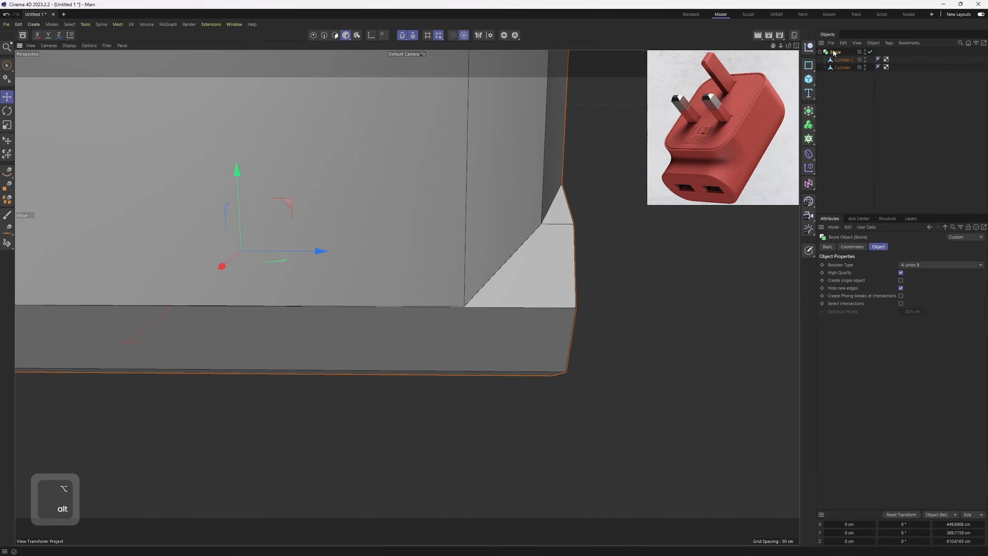
- Add a loop cut across the flat body near its back end at about 13.7 %, aligned with the upright body's corner edge
{"action": "left_click", "coordinate": [842, 60]}
{"action": "left_click", "coordinate": [834, 53]}
{"action": "left_click", "coordinate": [843, 68]}
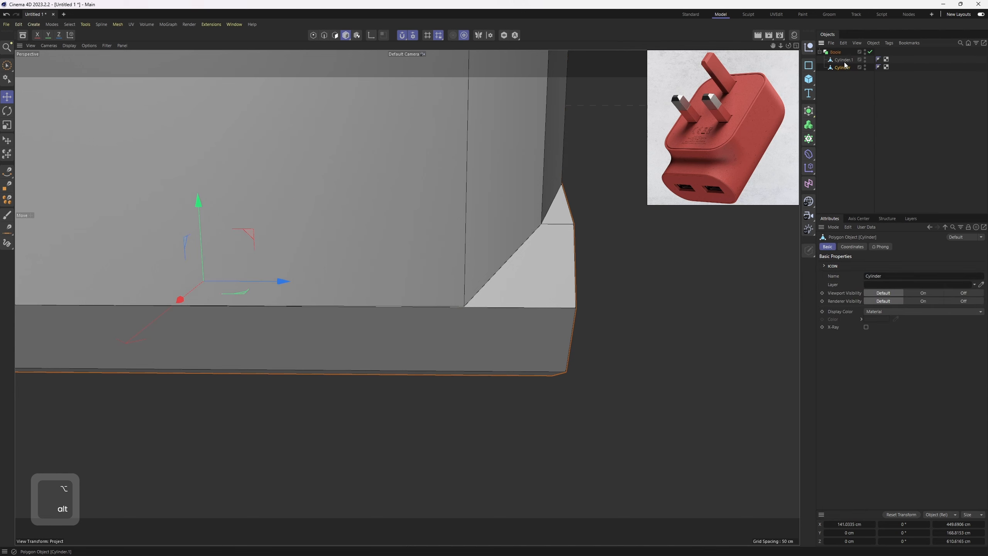
{"action": "key", "text": "1"}
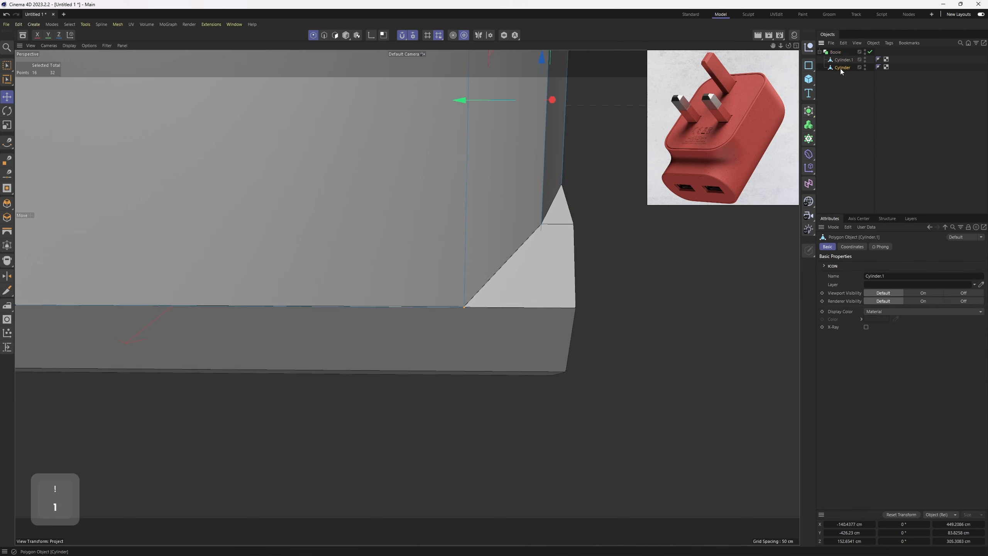
{"action": "key", "text": "2"}
{"action": "key", "text": "k"}
{"action": "key", "text": "l"}
{"action": "mouse_move", "coordinate": [470, 311]}
{"action": "left_mouse_down", "text": "alt"}
{"action": "mouse_move", "coordinate": [473, 262]}
{"action": "mouse_move", "coordinate": [484, 287]}
{"action": "mouse_move", "coordinate": [469, 298]}
{"action": "left_mouse_up", "text": "alt"}
{"action": "scroll", "coordinate": [484, 287], "scroll_direction": "up", "scroll_amount": 3}
{"action": "scroll", "coordinate": [468, 303], "scroll_direction": "up", "scroll_amount": 5}
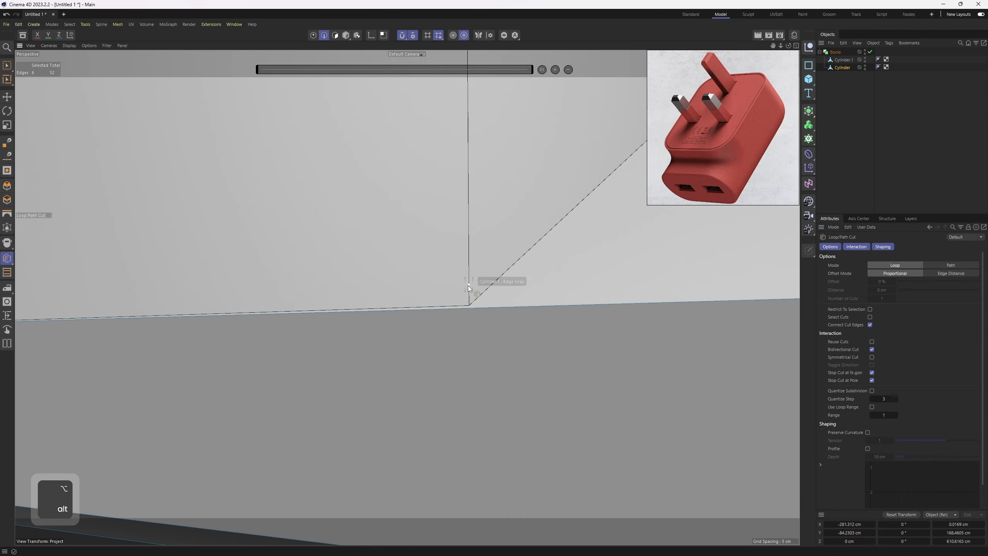
{"action": "left_click", "coordinate": [468, 307]}
- Add a second loop cut across the flat body at about 35 %, aligned with the upright body's opposite corner edge
{"action": "scroll", "coordinate": [468, 307], "scroll_direction": "down", "scroll_amount": 5}
{"action": "scroll", "coordinate": [322, 304], "scroll_direction": "up", "scroll_amount": 4}
{"action": "left_click_drag", "start_coordinate": [322, 304], "coordinate": [398, 281], "text": "alt"}
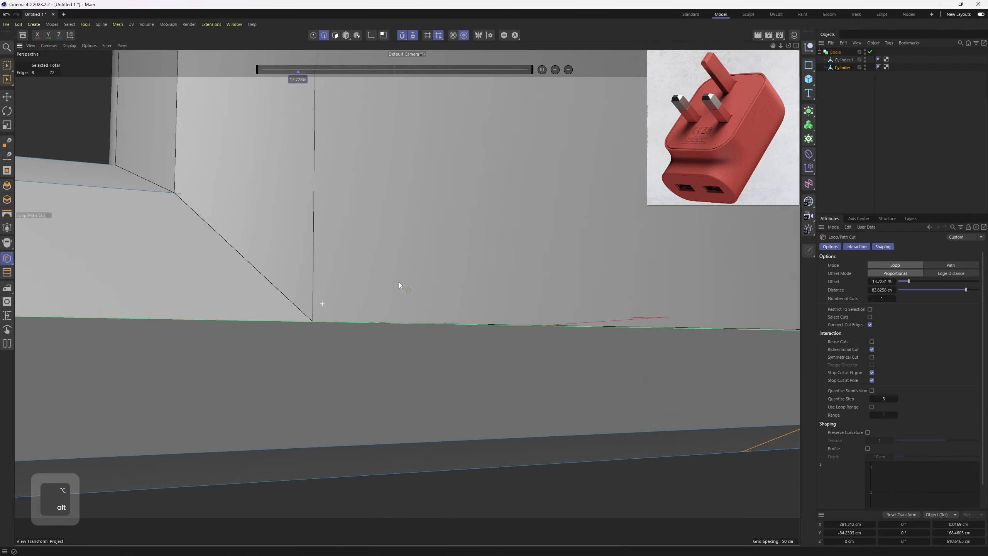
{"action": "left_click", "coordinate": [322, 323]}
{"action": "scroll", "coordinate": [322, 323], "scroll_direction": "down", "scroll_amount": 5}
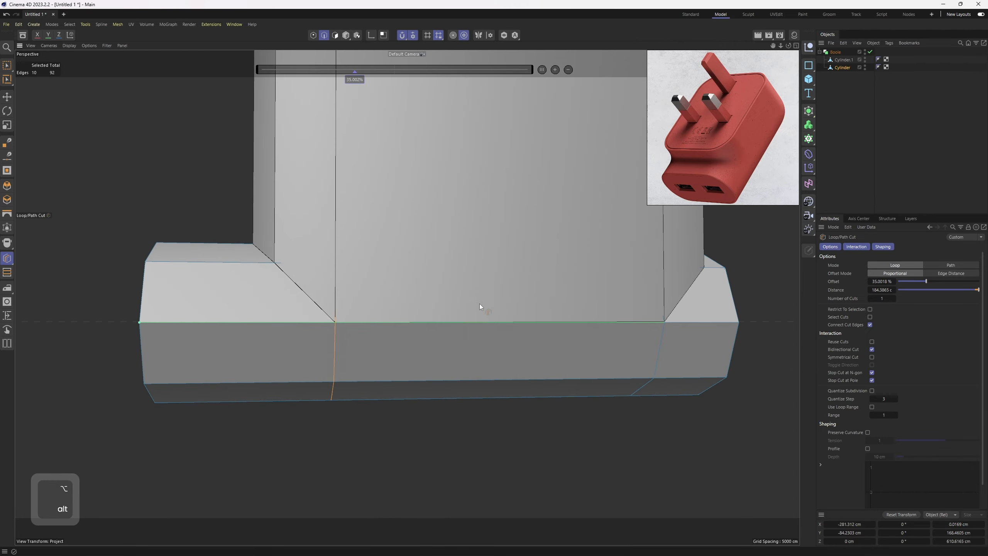
{"action": "left_click_drag", "start_coordinate": [480, 306], "coordinate": [450, 327], "text": "alt"}
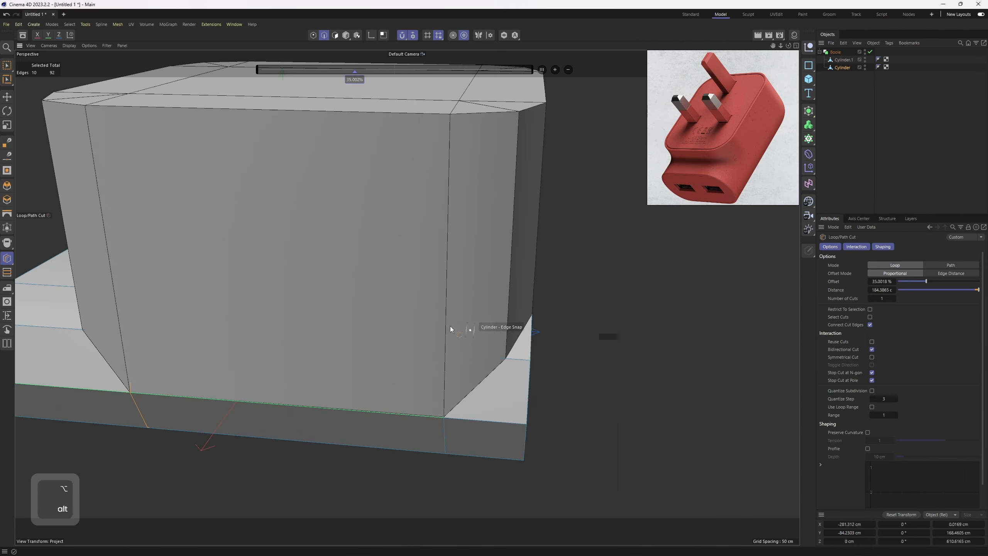
- Make the Boole object generate a single object
{"action": "left_click", "coordinate": [836, 52]}
{"action": "key", "text": "4"}
{"action": "middle_click_drag", "start_coordinate": [602, 240], "coordinate": [620, 252], "text": "alt"}
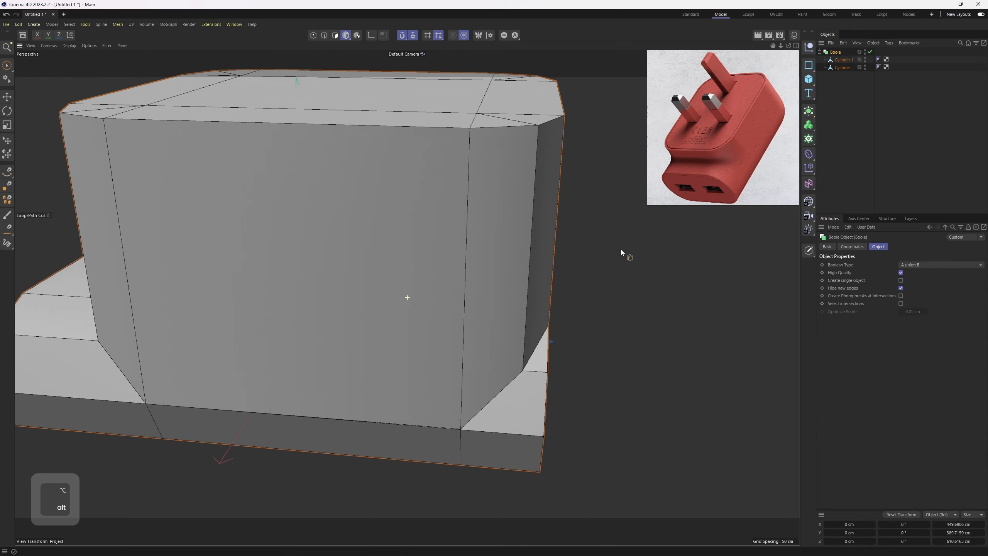
{"action": "left_click_drag", "start_coordinate": [621, 251], "coordinate": [905, 331], "text": "alt"}
{"action": "left_click", "coordinate": [900, 281]}
{"action": "left_click_drag", "start_coordinate": [618, 304], "coordinate": [586, 255], "text": "alt"}
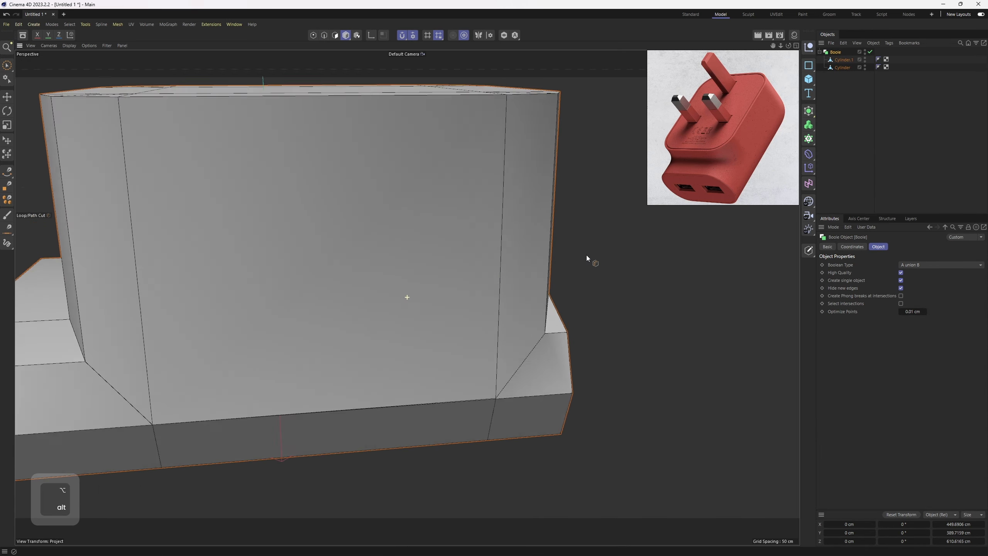
- Raise the Boole's Optimize Points to 0.5 cm and then to 1 cm to merge the nearly coincident points along the join
{"action": "right_click_drag", "start_coordinate": [513, 432], "coordinate": [912, 317], "text": "alt"}
{"action": "mouse_move", "coordinate": [451, 323]}
{"action": "left_mouse_down", "text": "alt"}
{"action": "mouse_move", "coordinate": [477, 335]}
{"action": "mouse_move", "coordinate": [427, 342]}
{"action": "mouse_move", "coordinate": [479, 321]}
{"action": "mouse_move", "coordinate": [463, 338]}
{"action": "left_mouse_up", "text": "alt"}
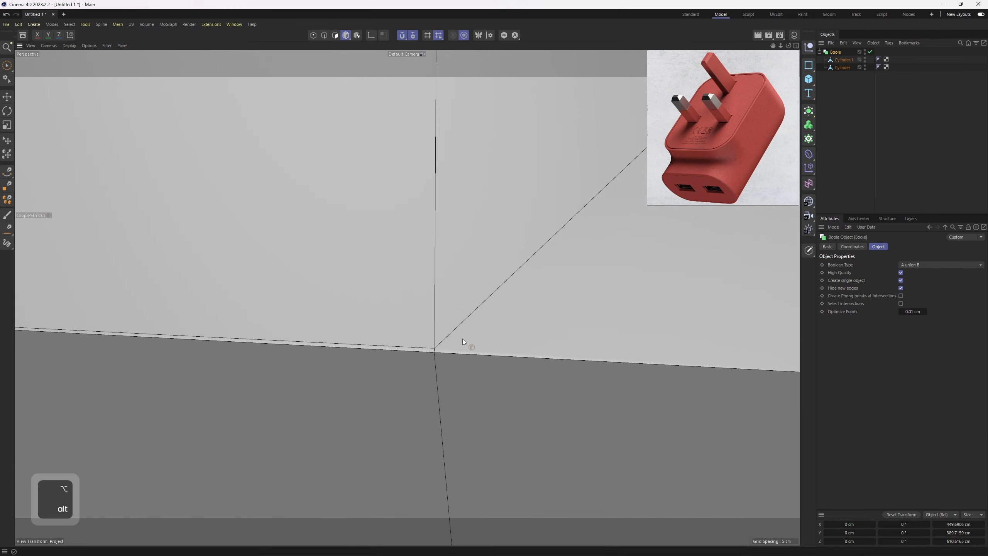
{"action": "left_click", "coordinate": [911, 311]}
{"action": "type", "text": "0.5"}
{"action": "key", "text": "Return"}
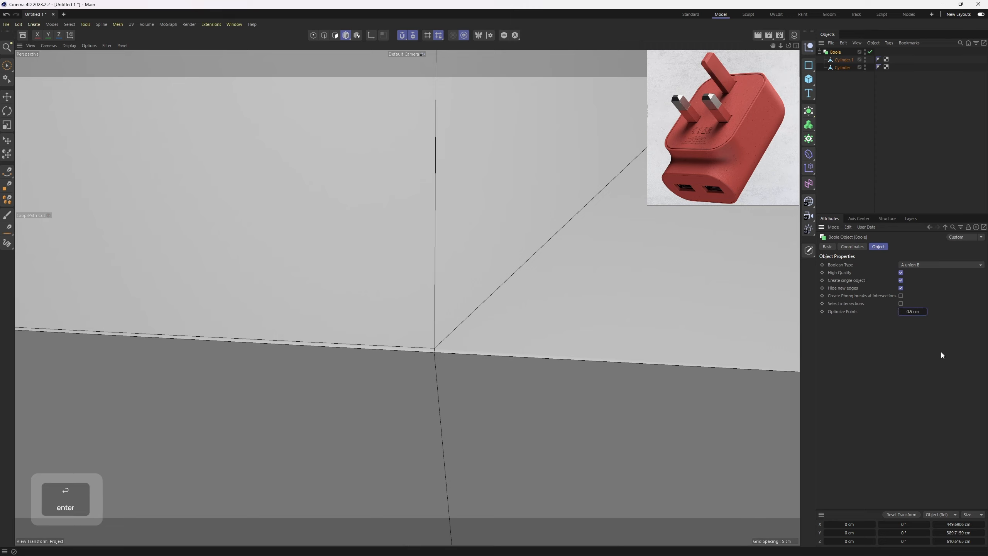
{"action": "type", "text": "1"}
{"action": "key", "text": "Return"}
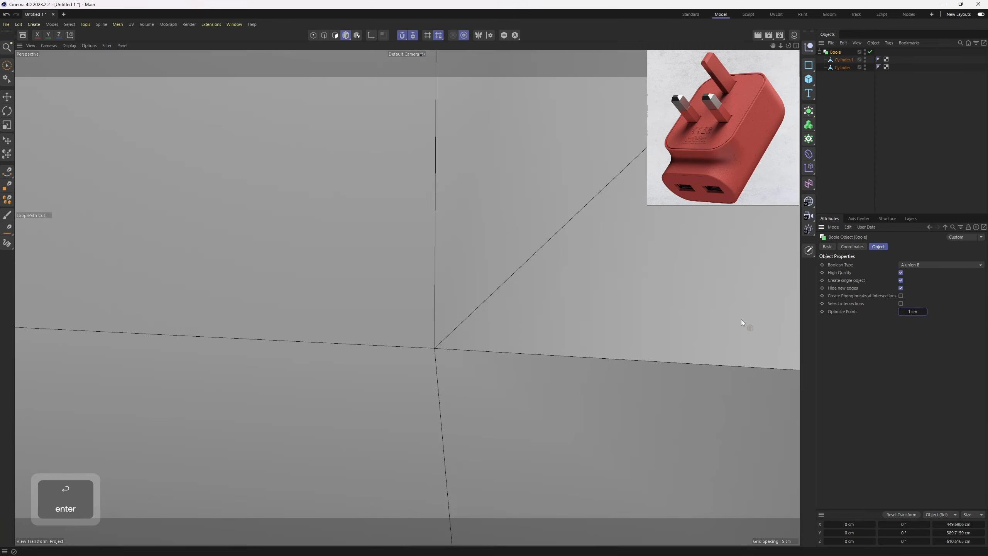
- Convert the Boole to an editable mesh and delete its parent null, keeping only the combined polygon object
{"action": "scroll", "coordinate": [495, 298], "scroll_direction": "down", "scroll_amount": 10}
{"action": "middle_click_drag", "start_coordinate": [495, 298], "coordinate": [471, 361], "text": "alt"}
{"action": "left_click_drag", "start_coordinate": [471, 362], "coordinate": [617, 222], "text": "alt"}
{"action": "key", "text": "c"}
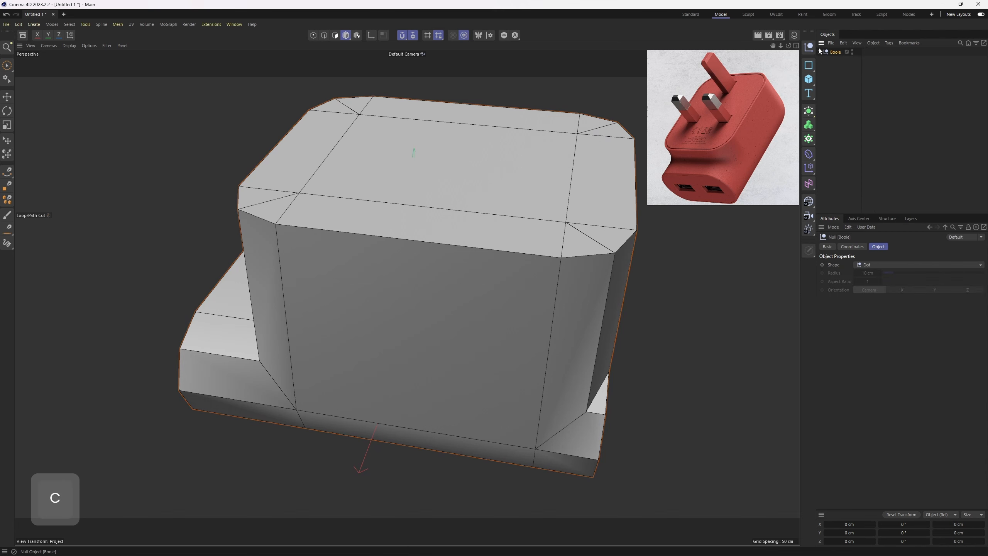
{"action": "left_click", "coordinate": [837, 52]}
{"action": "key", "text": "Delete"}
{"action": "left_click", "coordinate": [837, 53]}
{"action": "key", "text": "1"}
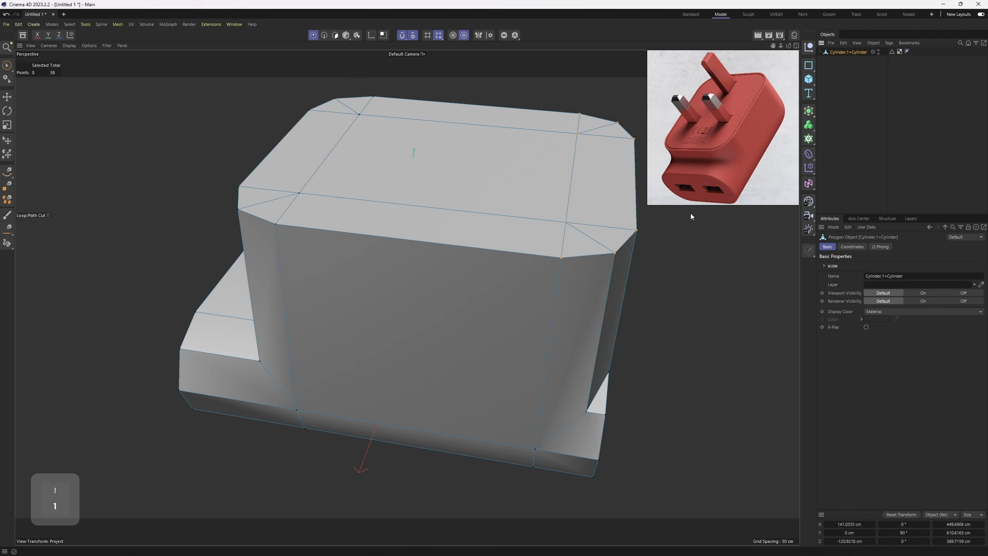
- Turn off snapping and delete the polygons that cap the back end of the body's lower section
{"action": "left_click_drag", "start_coordinate": [482, 249], "coordinate": [436, 197], "text": "alt"}
{"action": "key", "text": "1"}
{"action": "scroll", "coordinate": [420, 200], "scroll_direction": "down", "scroll_amount": 4}
{"action": "key", "text": "space"}
{"action": "key", "text": "0"}
{"action": "left_click_drag", "start_coordinate": [229, 114], "coordinate": [611, 220]}
{"action": "left_click_drag", "start_coordinate": [556, 113], "coordinate": [406, 214]}
{"action": "left_click_drag", "start_coordinate": [486, 138], "coordinate": [487, 146]}
{"action": "left_click_drag", "start_coordinate": [361, 236], "coordinate": [559, 222], "text": "alt"}
{"action": "key", "text": "3"}
{"action": "key", "text": "3"}
{"action": "key", "text": "e"}
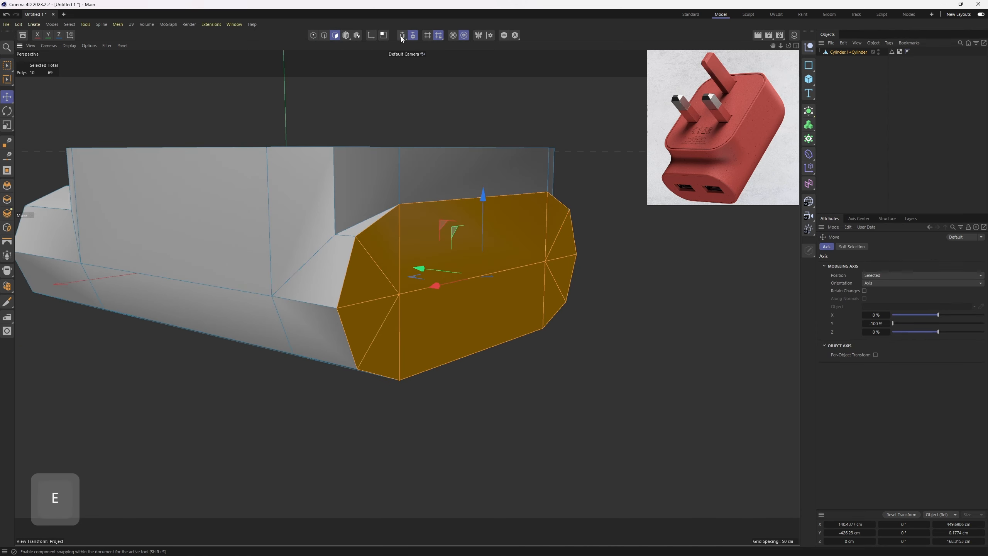
{"action": "left_click", "coordinate": [403, 36]}
{"action": "key", "text": "Delete"}
- Select and delete the ring of lower-section polygons behind the back loop cut, including both sides and the underside
{"action": "scroll", "coordinate": [372, 260], "scroll_direction": "up", "scroll_amount": 2}
{"action": "left_click_drag", "start_coordinate": [372, 260], "coordinate": [483, 233], "text": "alt"}
{"action": "left_click", "coordinate": [547, 228]}
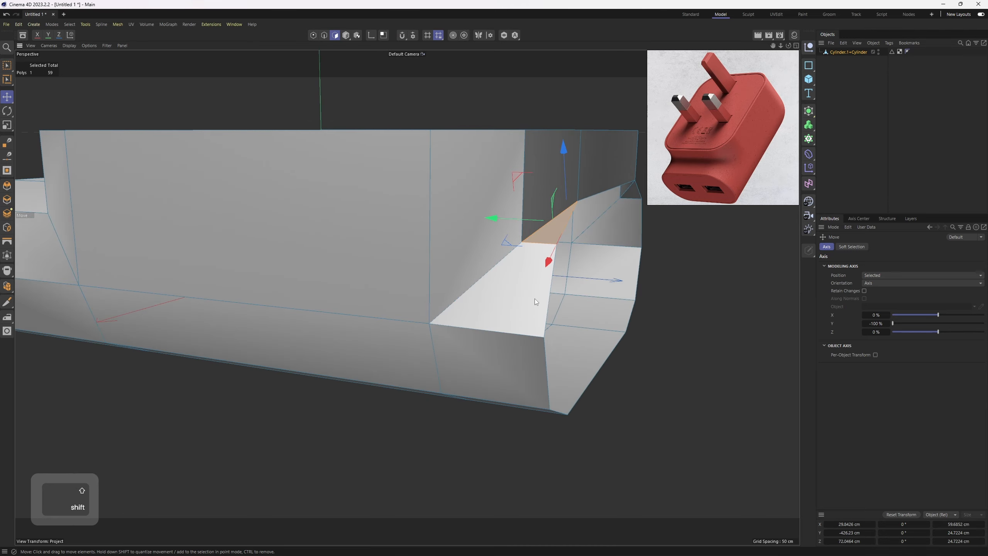
{"action": "left_click", "coordinate": [534, 297], "text": "shift"}
{"action": "left_click", "coordinate": [512, 362], "text": "shift"}
{"action": "left_click_drag", "start_coordinate": [519, 409], "coordinate": [561, 283], "text": "alt"}
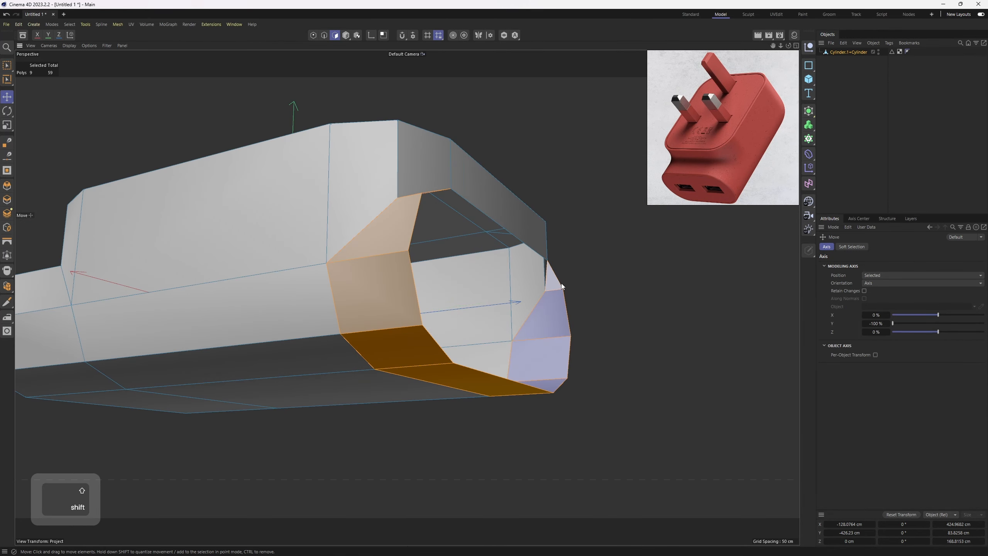
- In the Right view, lower the back corner's bottom points to the body's horizontal centre line
{"action": "key", "text": "1"}
{"action": "middle_click", "coordinate": [540, 246]}
{"action": "middle_click", "coordinate": [369, 389]}
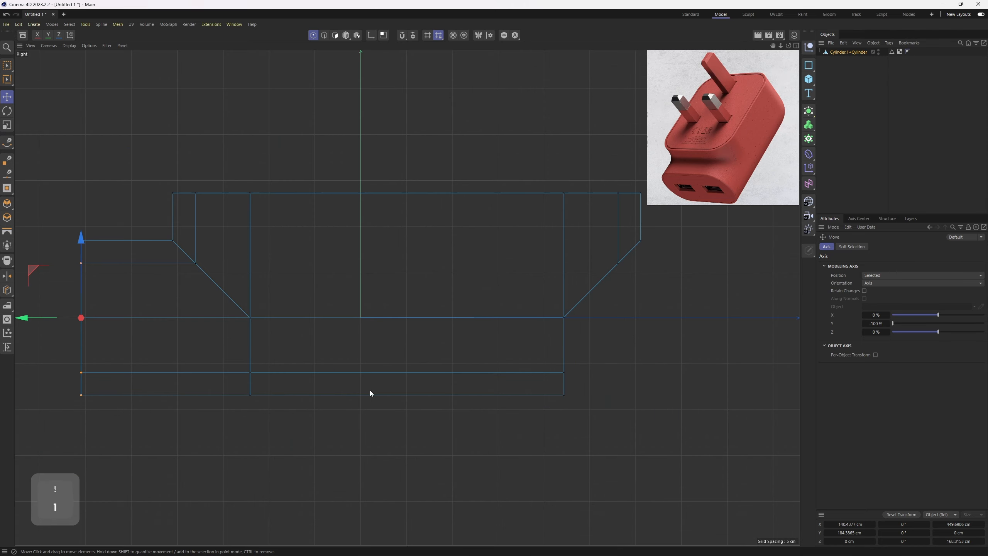
{"action": "key", "text": "0"}
{"action": "middle_click_drag", "start_coordinate": [496, 250], "coordinate": [387, 267], "text": "alt"}
{"action": "scroll", "coordinate": [387, 267], "scroll_direction": "up", "scroll_amount": 2}
{"action": "key", "text": "0"}
{"action": "left_click_drag", "start_coordinate": [560, 232], "coordinate": [616, 319]}
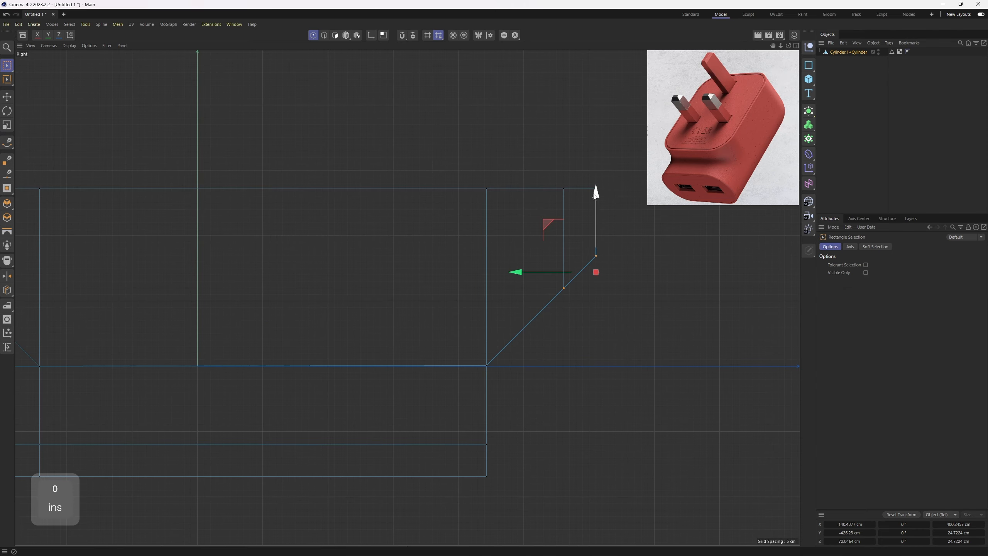
{"action": "left_click_drag", "start_coordinate": [599, 197], "coordinate": [602, 293]}
{"action": "middle_click", "coordinate": [272, 192]}
{"action": "middle_click", "coordinate": [263, 189]}
- Select the open back boundary without its short side edges and bridge the upper and lower rims with Stitch and Sew
{"action": "key", "text": "2"}
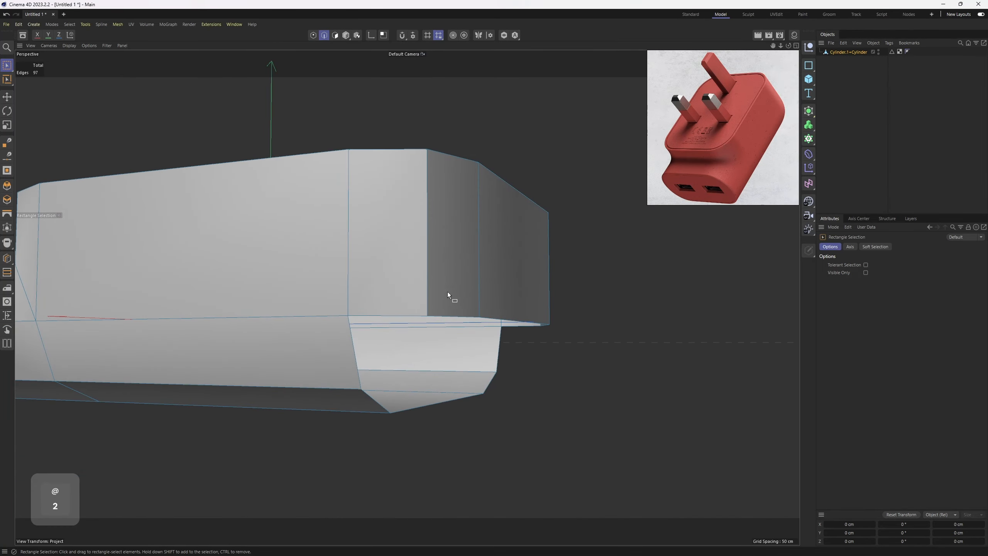
{"action": "key", "text": "r"}
{"action": "double_click", "coordinate": [397, 312]}
{"action": "middle_click_drag", "start_coordinate": [416, 337], "coordinate": [416, 295], "text": "alt"}
{"action": "left_click_drag", "start_coordinate": [415, 295], "coordinate": [347, 231], "text": "alt"}
{"action": "left_click", "coordinate": [344, 247], "text": "ctrl"}
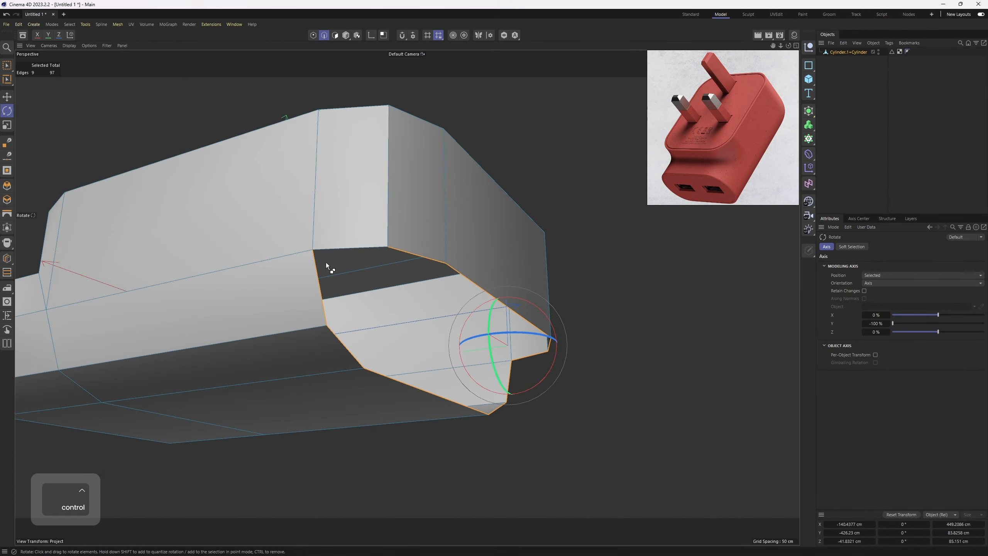
{"action": "left_click", "coordinate": [322, 268], "text": "ctrl"}
{"action": "right_click_drag", "start_coordinate": [446, 331], "coordinate": [511, 349], "text": "alt"}
{"action": "left_click", "coordinate": [492, 349], "text": "ctrl"}
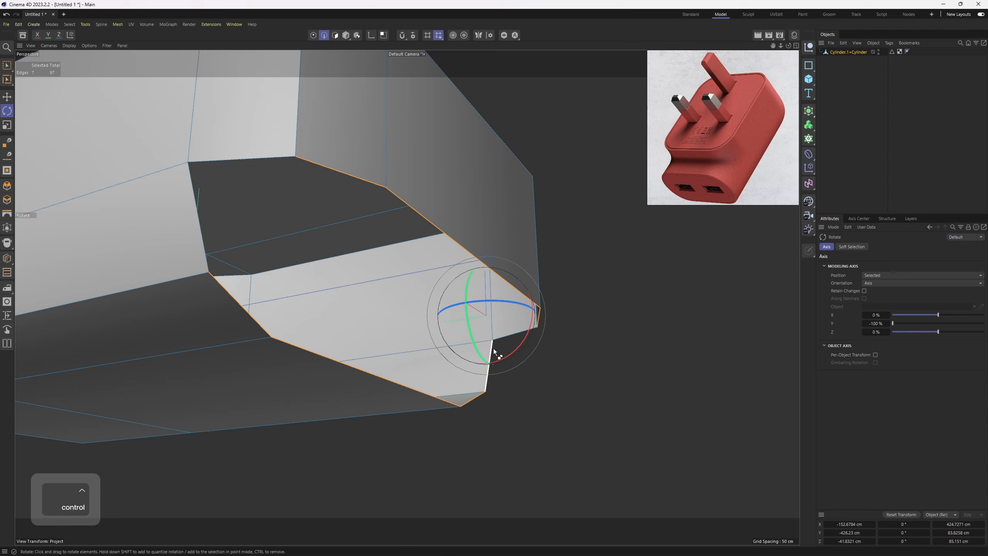
{"action": "left_click", "coordinate": [506, 336], "text": "ctrl"}
{"action": "key", "text": "m"}
{"action": "key", "text": "p"}
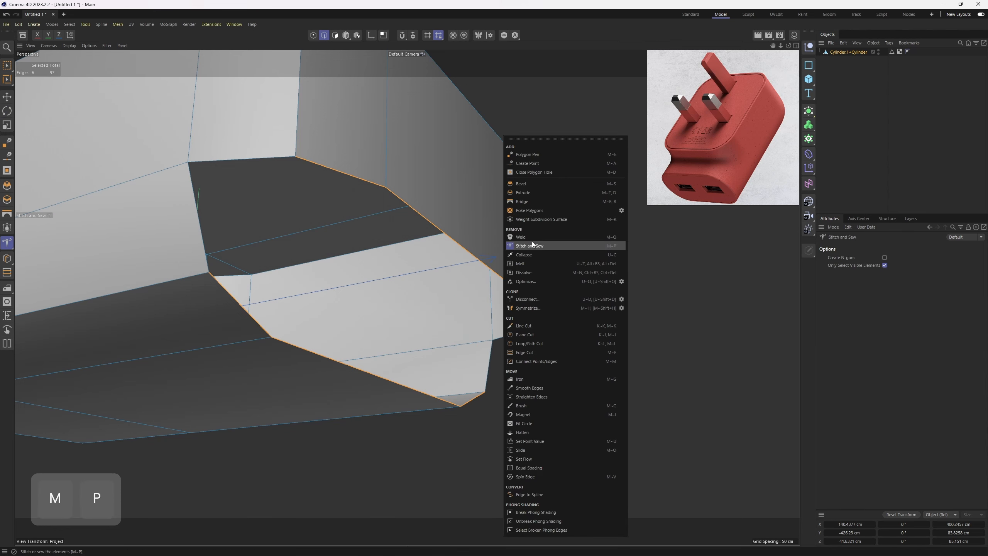
{"action": "left_click_drag", "start_coordinate": [293, 155], "coordinate": [218, 282], "text": "shift"}
- Add a loop cut at 50% across the newly stitched back faces
{"action": "key", "text": "k"}
{"action": "key", "text": "l"}
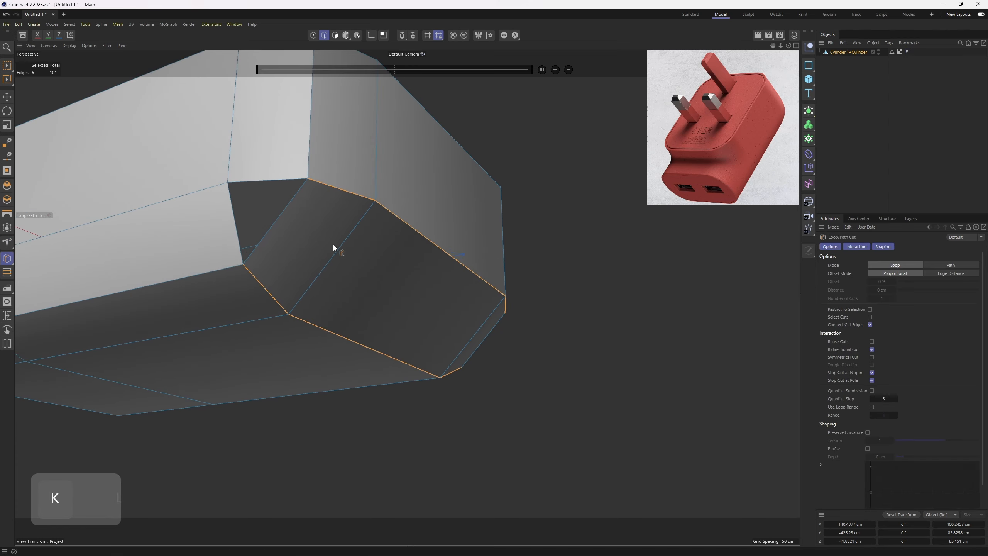
{"action": "left_click", "coordinate": [332, 260], "text": "shift"}
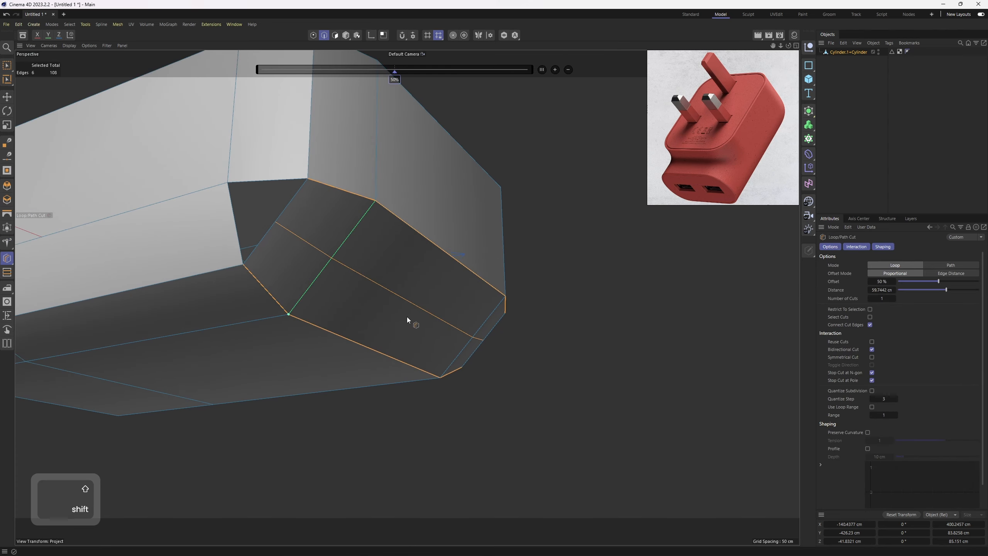
- In the Right view, move the new middle edges outward and down to round the body's lower back corner
{"action": "key", "text": "e"}
{"action": "middle_click", "coordinate": [403, 312]}
{"action": "middle_click", "coordinate": [395, 405]}
{"action": "middle_click_drag", "start_coordinate": [402, 401], "coordinate": [389, 317], "text": "alt"}
{"action": "right_click_drag", "start_coordinate": [389, 317], "coordinate": [521, 310], "text": "alt"}
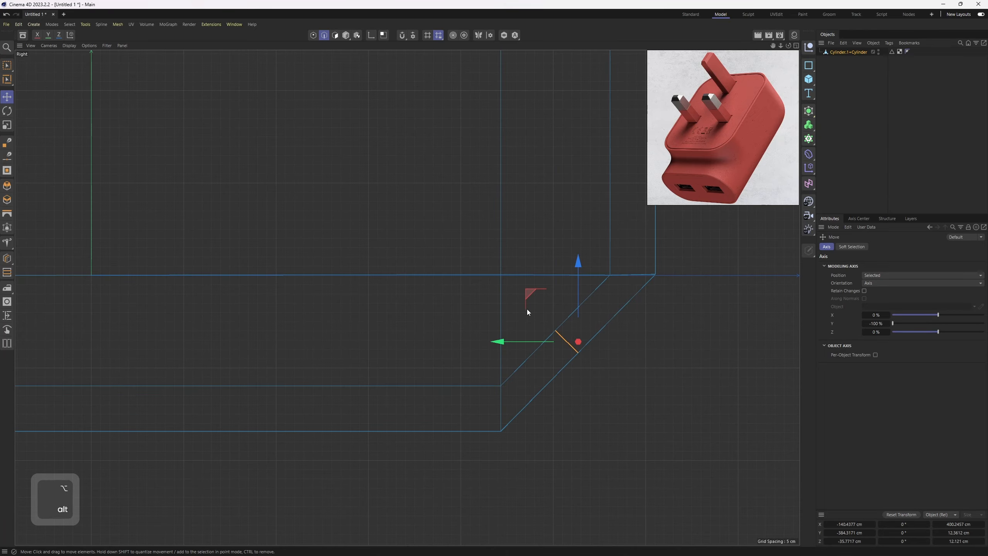
{"action": "left_click_drag", "start_coordinate": [530, 294], "coordinate": [562, 324]}
{"action": "scroll", "coordinate": [562, 324], "scroll_direction": "down", "scroll_amount": 5}
{"action": "middle_click_drag", "start_coordinate": [563, 320], "coordinate": [544, 341], "text": "alt"}
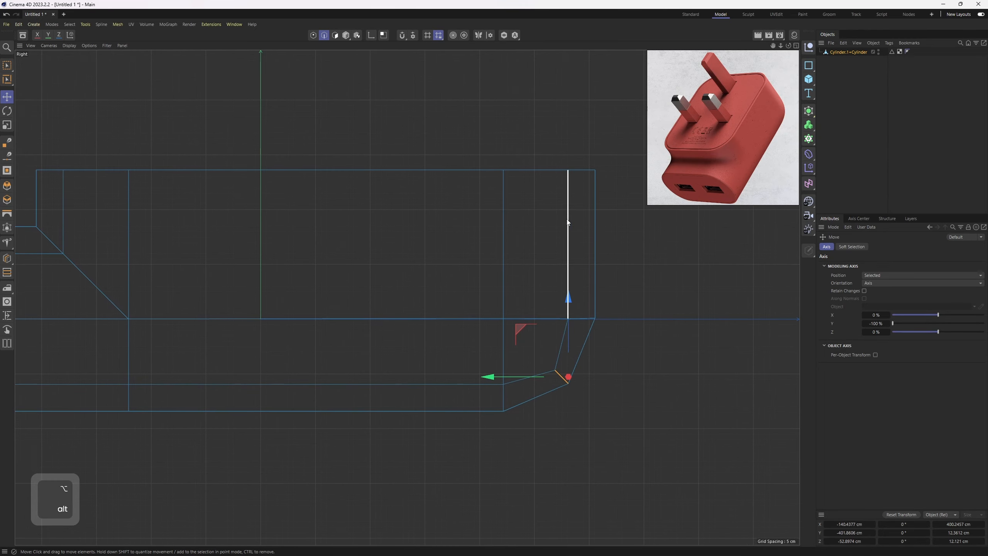
{"action": "middle_click", "coordinate": [565, 356]}
{"action": "middle_click", "coordinate": [289, 194]}
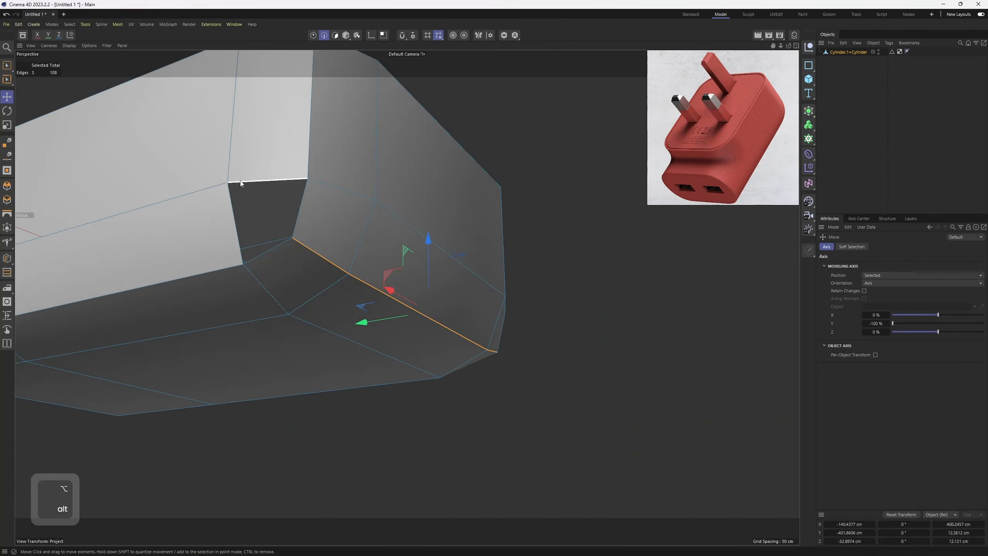
- Close the remaining polygon holes on the sides of the lower back corner
{"action": "left_click_drag", "start_coordinate": [289, 194], "coordinate": [372, 219], "text": "alt"}
{"action": "right_click", "coordinate": [372, 220]}
{"action": "left_click", "coordinate": [397, 171]}
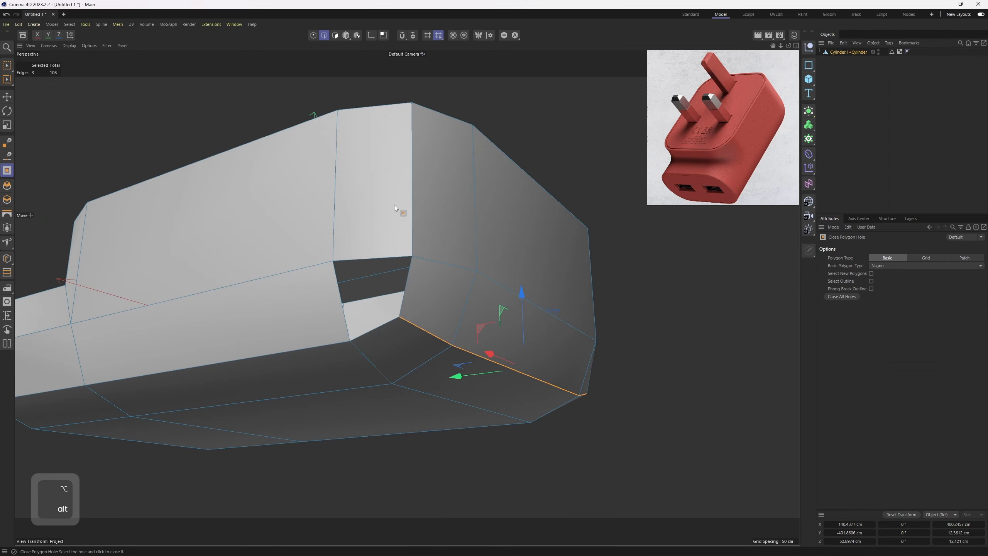
{"action": "left_click_drag", "start_coordinate": [432, 277], "coordinate": [413, 300], "text": "alt"}
{"action": "left_click", "coordinate": [428, 308]}
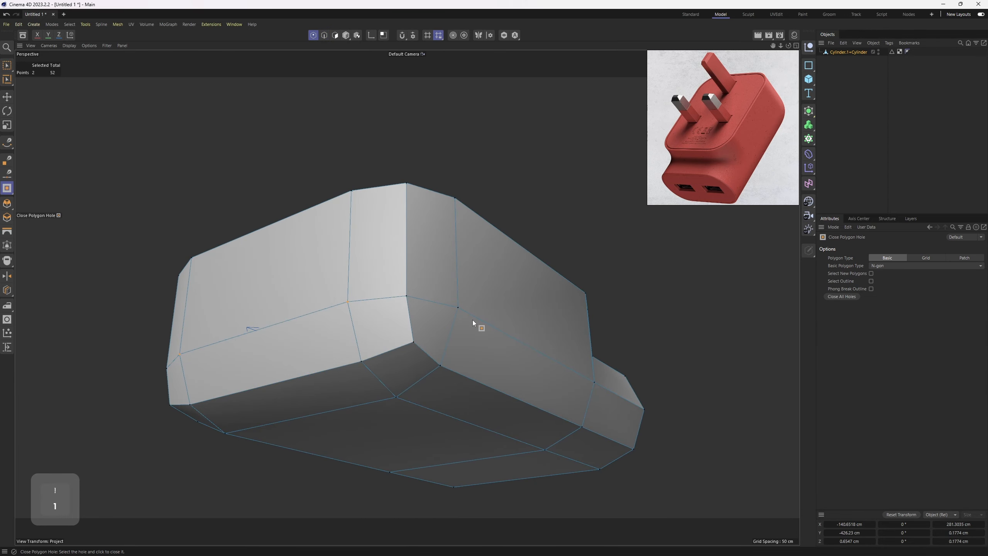
- In the Front view, scale the middle edges of the back corner along X to about 333.6 cm wide
{"action": "key", "text": "r"}
{"action": "key", "text": "2"}
{"action": "key", "text": "t"}
{"action": "middle_click", "coordinate": [399, 354]}
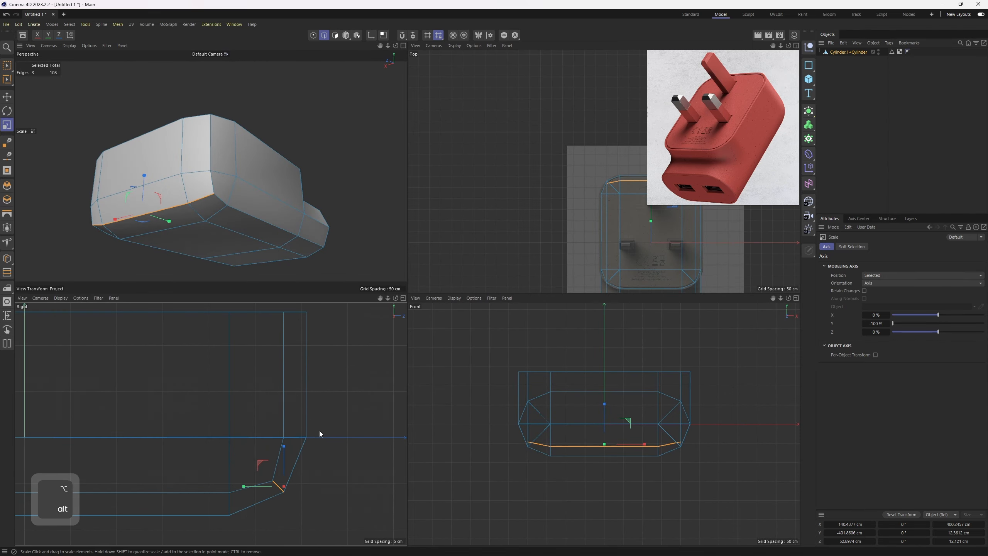
{"action": "middle_click", "coordinate": [467, 362]}
{"action": "middle_click_drag", "start_coordinate": [468, 362], "coordinate": [492, 404], "text": "alt"}
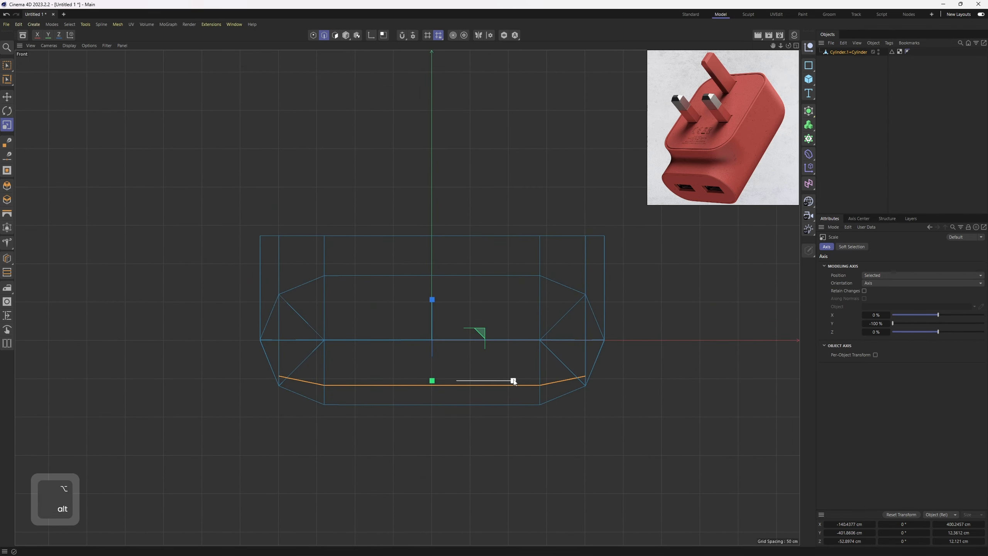
{"action": "left_click_drag", "start_coordinate": [513, 380], "coordinate": [500, 383]}
{"action": "middle_click", "coordinate": [500, 383]}
{"action": "middle_click", "coordinate": [396, 294]}
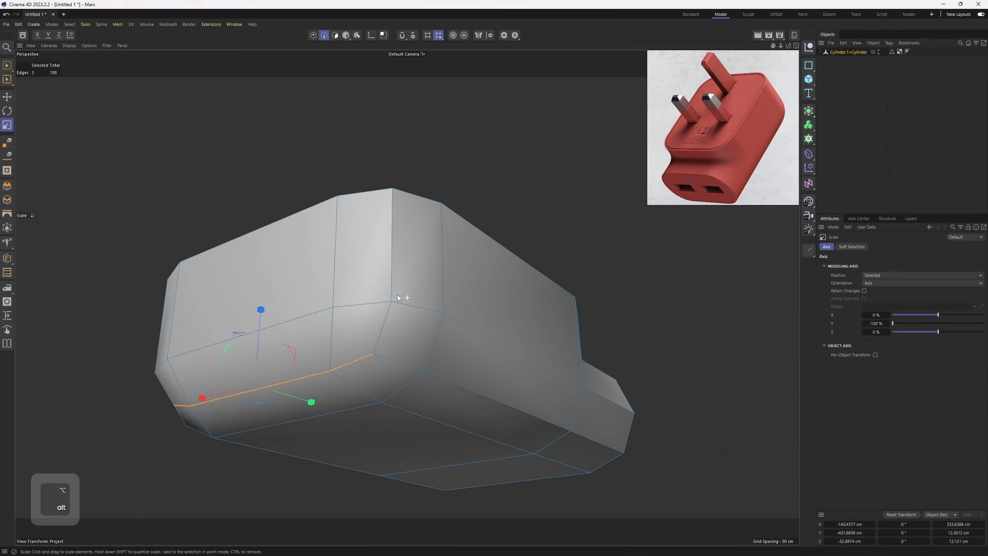
{"action": "left_click_drag", "start_coordinate": [396, 295], "coordinate": [312, 327], "text": "alt"}
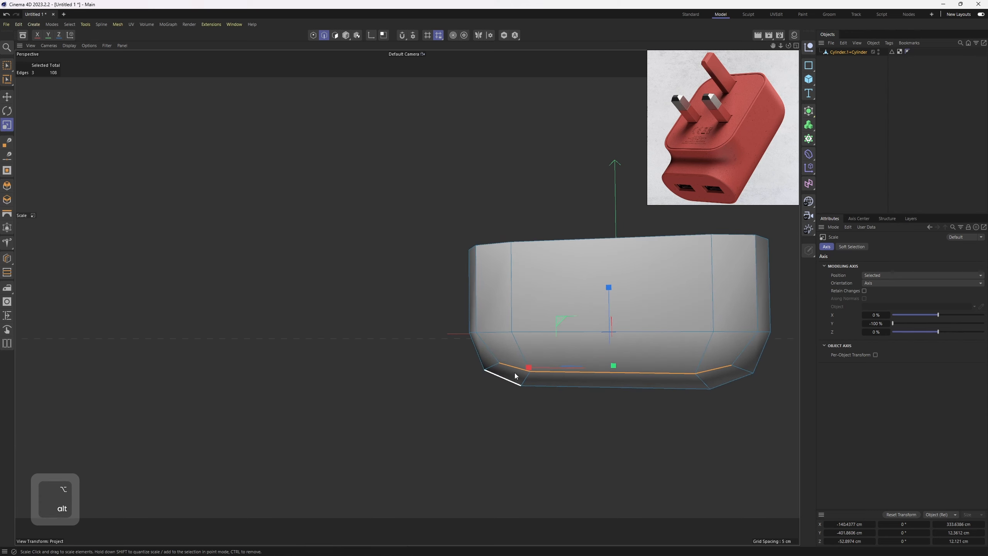
- Dissolve the diagonal corner edges on the top face and on the lower section's end face
{"action": "left_click_drag", "start_coordinate": [515, 376], "coordinate": [384, 273], "text": "alt"}
{"action": "key", "text": "k"}
{"action": "key", "text": "r"}
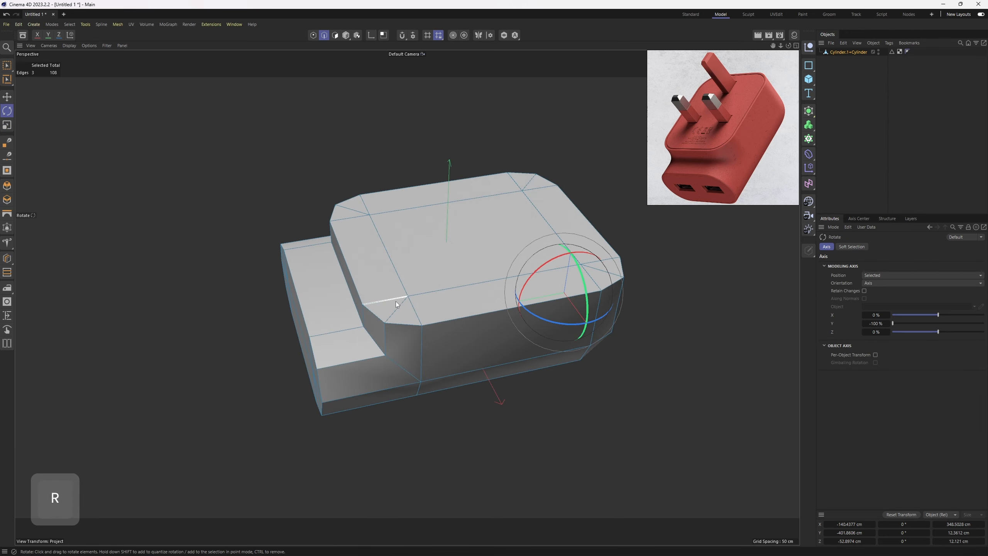
{"action": "left_click", "coordinate": [397, 307]}
{"action": "left_click", "coordinate": [355, 210], "text": "shift"}
{"action": "left_click", "coordinate": [529, 182], "text": "shift"}
{"action": "left_click", "coordinate": [603, 271], "text": "shift"}
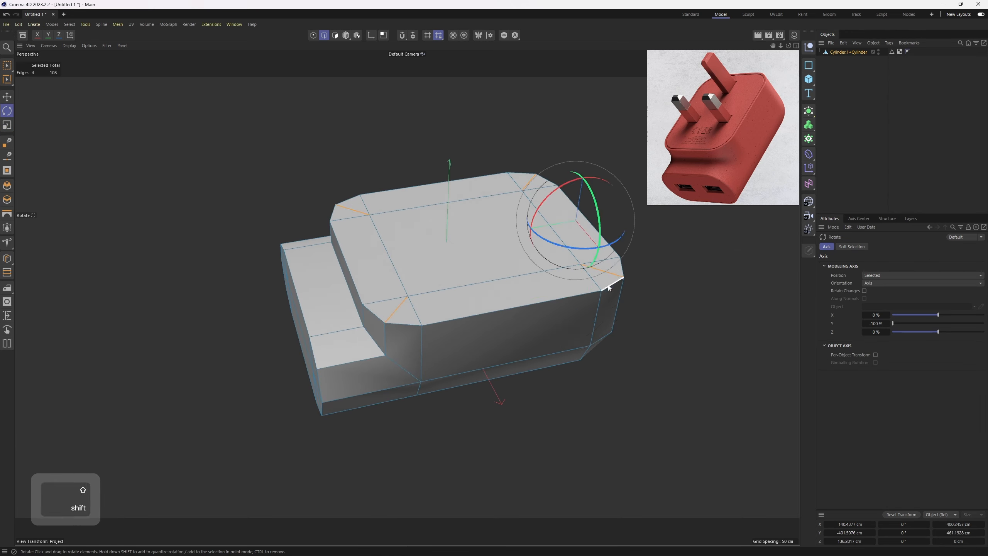
{"action": "left_click_drag", "start_coordinate": [365, 320], "coordinate": [479, 308], "text": "alt"}
{"action": "right_click_drag", "start_coordinate": [479, 309], "coordinate": [513, 323], "text": "alt"}
{"action": "left_click", "coordinate": [498, 380], "text": "shift"}
{"action": "left_click", "coordinate": [498, 409], "text": "shift"}
{"action": "left_click", "coordinate": [316, 370], "text": "shift"}
{"action": "left_click", "coordinate": [326, 346], "text": "shift"}
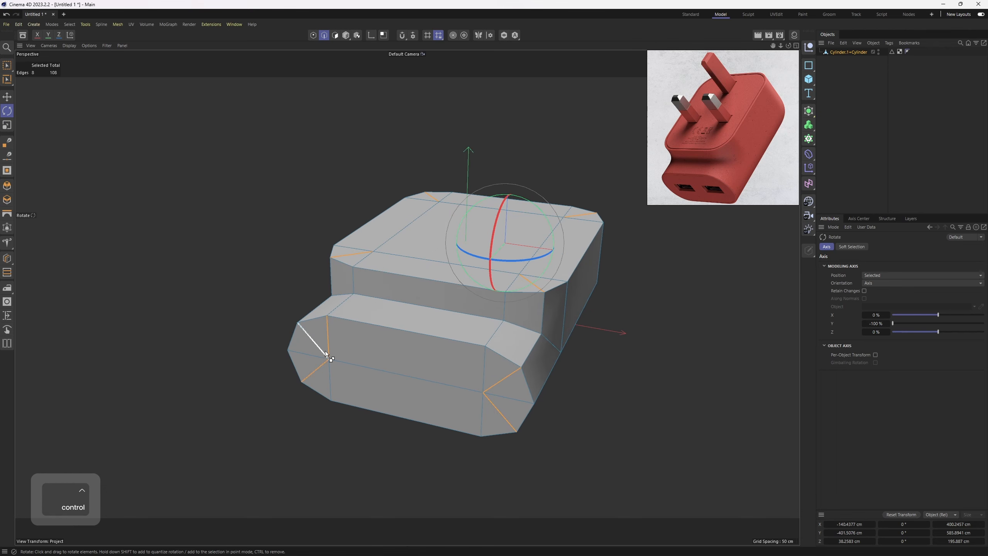
{"action": "key", "text": "ctrl+BackSpace"}
{"action": "left_click_drag", "start_coordinate": [327, 352], "coordinate": [466, 333], "text": "alt"}
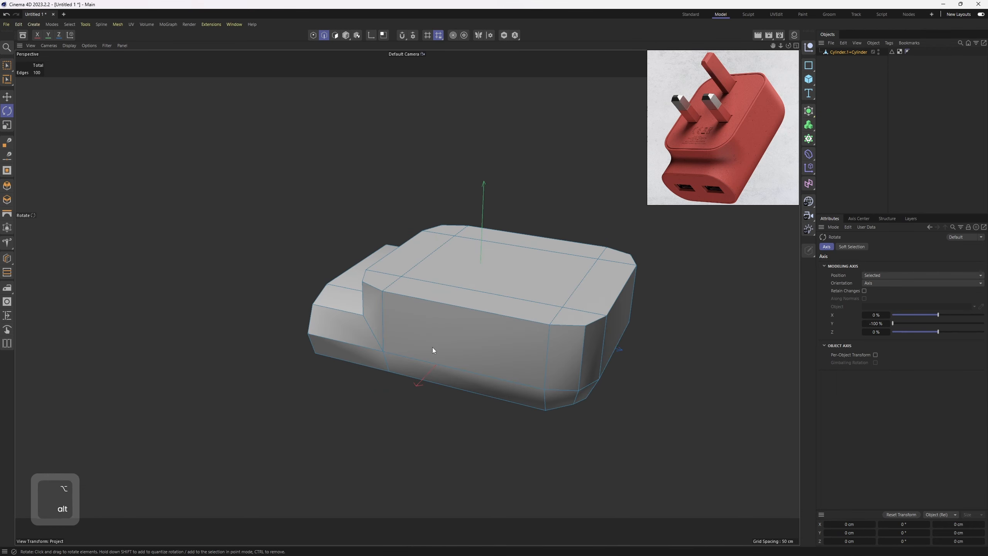
- Add four evenly spaced loop cuts across the main body, starting at 20% offset
{"action": "key", "text": "1"}
{"action": "left_click_drag", "start_coordinate": [464, 319], "coordinate": [490, 317], "text": "alt"}
{"action": "left_click", "coordinate": [470, 322], "text": "shift"}
{"action": "left_click", "coordinate": [894, 299]}
{"action": "left_click", "coordinate": [894, 298]}
{"action": "left_click", "coordinate": [893, 298]}
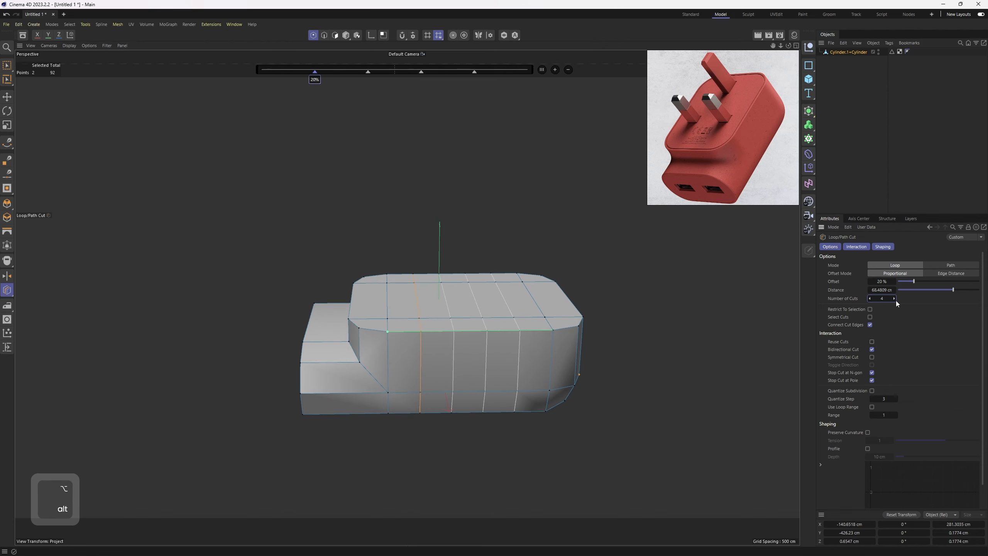
{"action": "key", "text": "3"}
{"action": "key", "text": "e"}
- Add three evenly spaced lengthwise loop cuts through the middle of the body, starting at 25% offset
{"action": "left_click_drag", "start_coordinate": [372, 362], "coordinate": [435, 355], "text": "alt"}
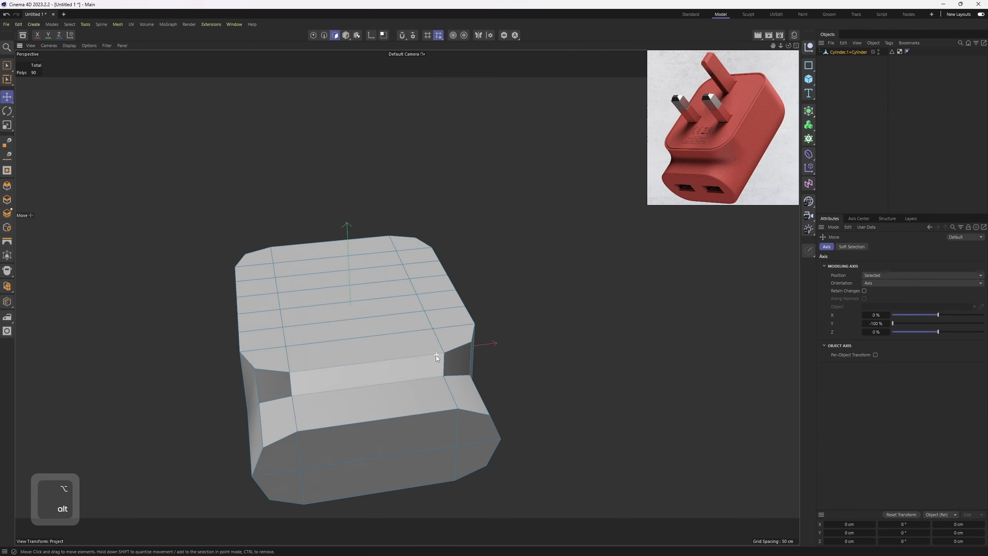
{"action": "key", "text": "l"}
{"action": "left_click_drag", "start_coordinate": [372, 366], "coordinate": [407, 389], "text": "alt"}
{"action": "key", "text": "k"}
{"action": "key", "text": "l"}
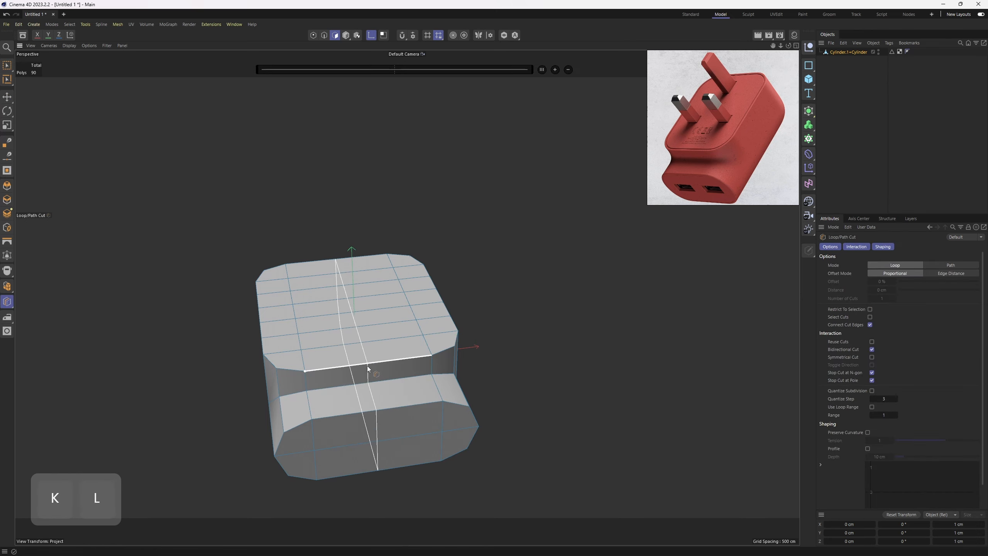
{"action": "left_click", "coordinate": [370, 389], "text": "shift"}
{"action": "left_click", "coordinate": [895, 302]}
{"action": "left_click", "coordinate": [895, 302]}
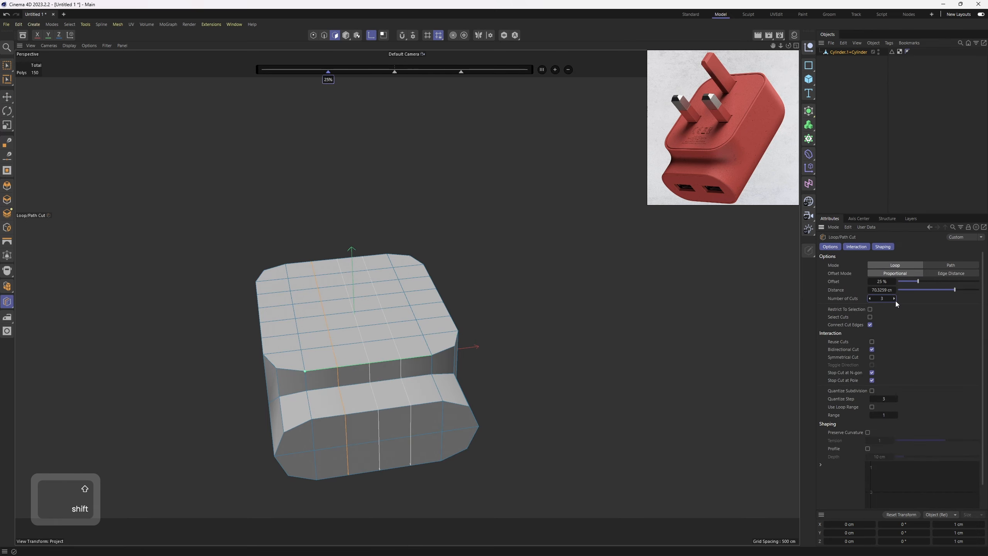
{"action": "key", "text": "e"}
- Add a 50% loop cut across the protruding lower section and another loop cut around the upper body's side walls
{"action": "left_click_drag", "start_coordinate": [466, 389], "coordinate": [435, 374], "text": "alt"}
{"action": "key", "text": "k"}
{"action": "key", "text": "l"}
{"action": "left_click", "coordinate": [335, 397], "text": "shift"}
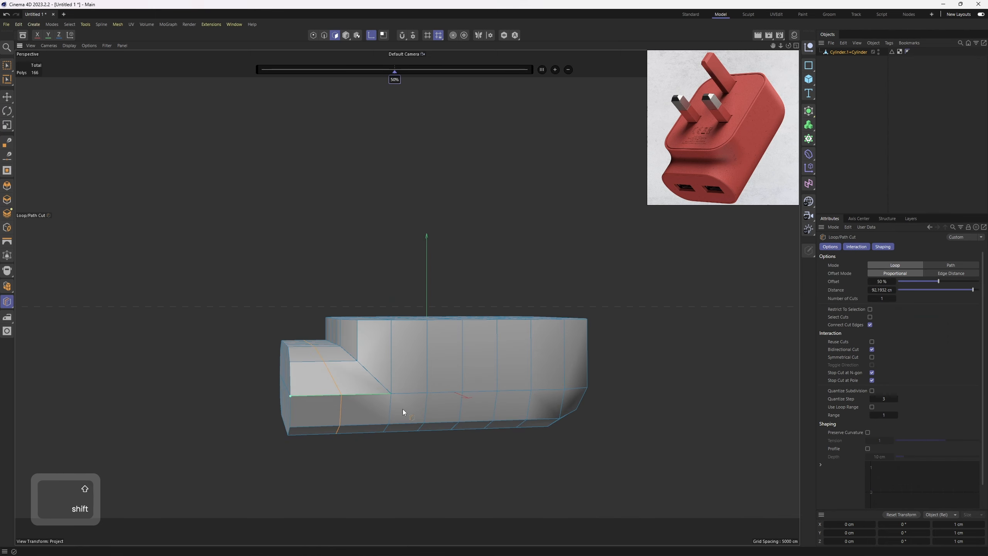
{"action": "left_click_drag", "start_coordinate": [403, 411], "coordinate": [430, 355], "text": "alt"}
{"action": "left_click", "coordinate": [430, 350], "text": "shift"}
{"action": "key", "text": "e"}
{"action": "left_click_drag", "start_coordinate": [501, 356], "coordinate": [421, 377], "text": "alt"}
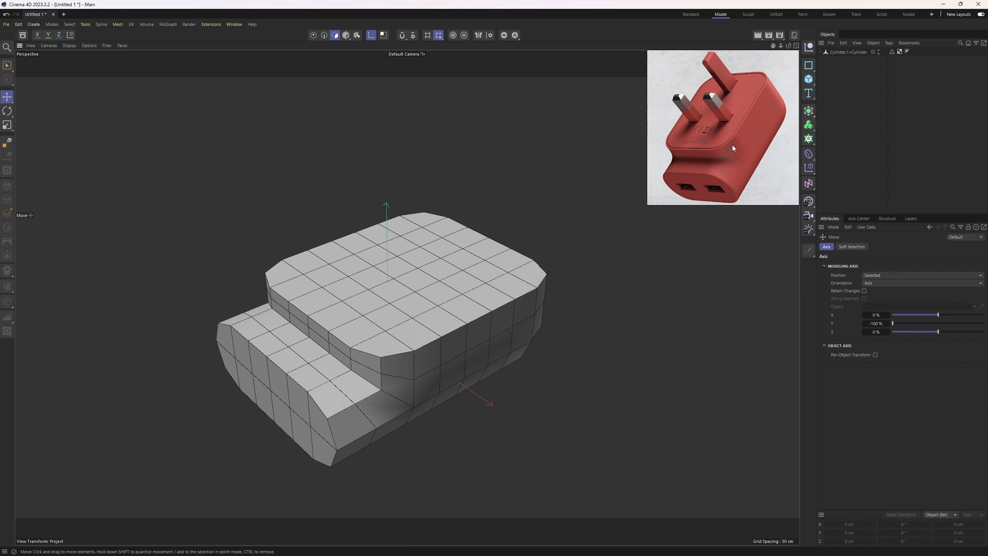
- Reselect the body mesh and examine its top face against the reference image in the Top view
{"action": "scroll", "coordinate": [483, 281], "scroll_direction": "up", "scroll_amount": 2}
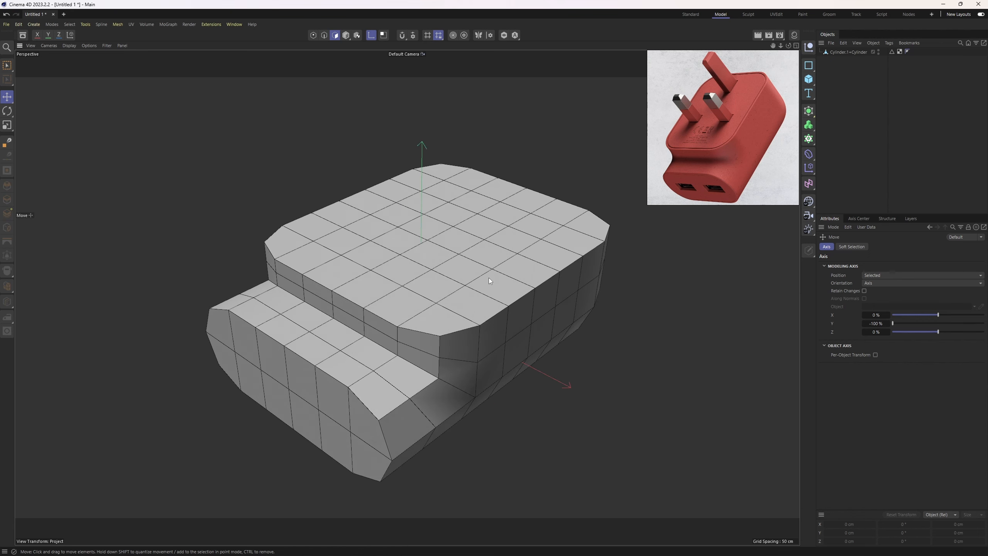
{"action": "left_click_drag", "start_coordinate": [488, 277], "coordinate": [474, 305], "text": "alt"}
{"action": "left_click", "coordinate": [850, 53]}
{"action": "left_click", "coordinate": [477, 272]}
{"action": "key", "text": "e"}
{"action": "key", "text": "3"}
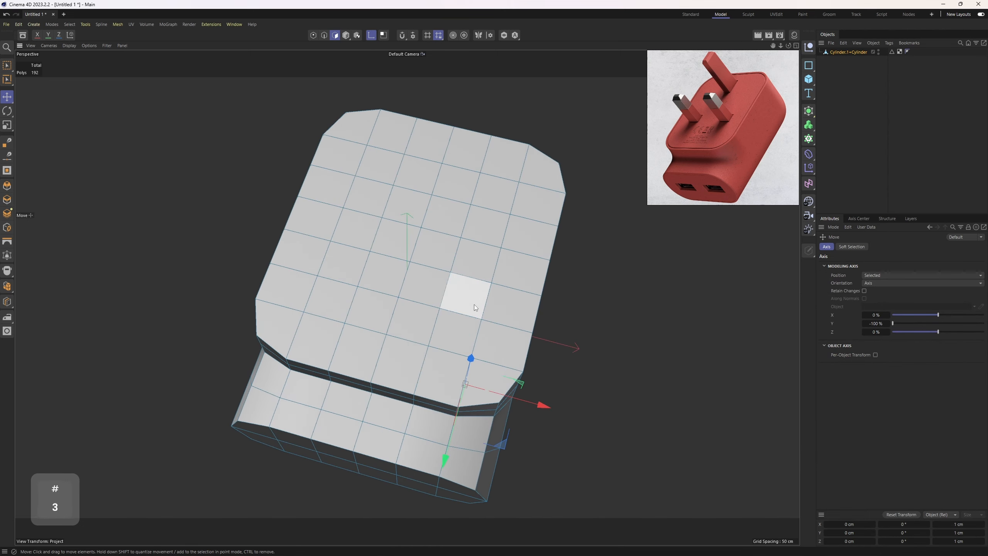
{"action": "key", "text": "e"}
{"action": "middle_click", "coordinate": [474, 304]}
{"action": "middle_click", "coordinate": [560, 196]}
{"action": "middle_click_drag", "start_coordinate": [542, 414], "coordinate": [497, 314], "text": "alt"}
{"action": "scroll", "coordinate": [497, 307], "scroll_direction": "up", "scroll_amount": 2}
{"action": "middle_click", "coordinate": [497, 295]}
{"action": "middle_click", "coordinate": [316, 191]}
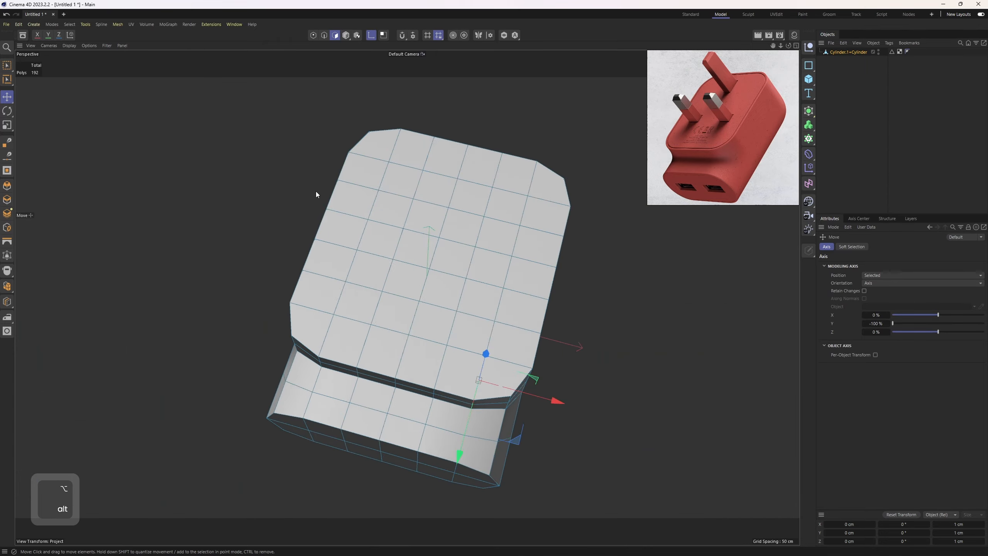
{"action": "scroll", "coordinate": [350, 202], "scroll_direction": "up", "scroll_amount": 1}
- Select the whole top face with Phong Break Selection and inset it twice, by 10 cm and by 1.6 cm
{"action": "key", "text": "u"}
{"action": "key", "text": "n"}
{"action": "left_click_drag", "start_coordinate": [478, 274], "coordinate": [465, 263], "text": "alt"}
{"action": "left_click", "coordinate": [464, 264]}
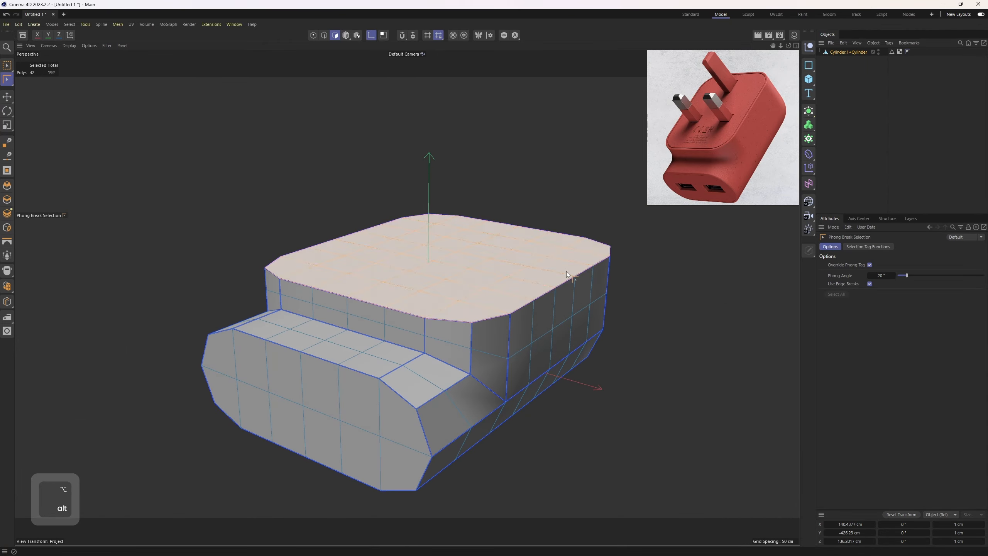
{"action": "middle_click", "coordinate": [522, 242]}
{"action": "middle_click", "coordinate": [521, 182]}
{"action": "key", "text": "m"}
{"action": "key", "text": "w"}
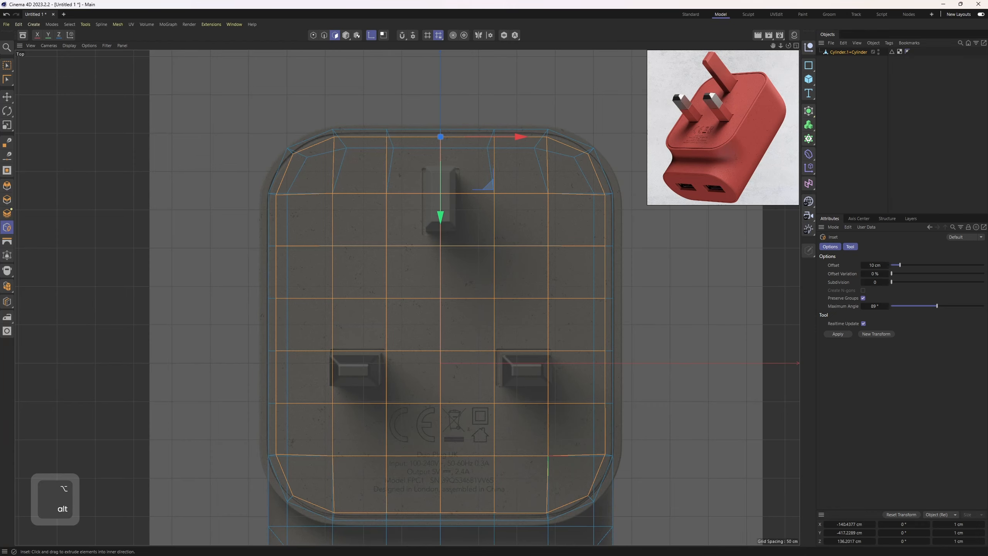
{"action": "middle_click_drag", "start_coordinate": [637, 303], "coordinate": [607, 255], "text": "alt"}
{"action": "middle_click", "coordinate": [607, 255]}
{"action": "middle_click", "coordinate": [310, 156]}
{"action": "scroll", "coordinate": [525, 289], "scroll_direction": "up", "scroll_amount": 5}
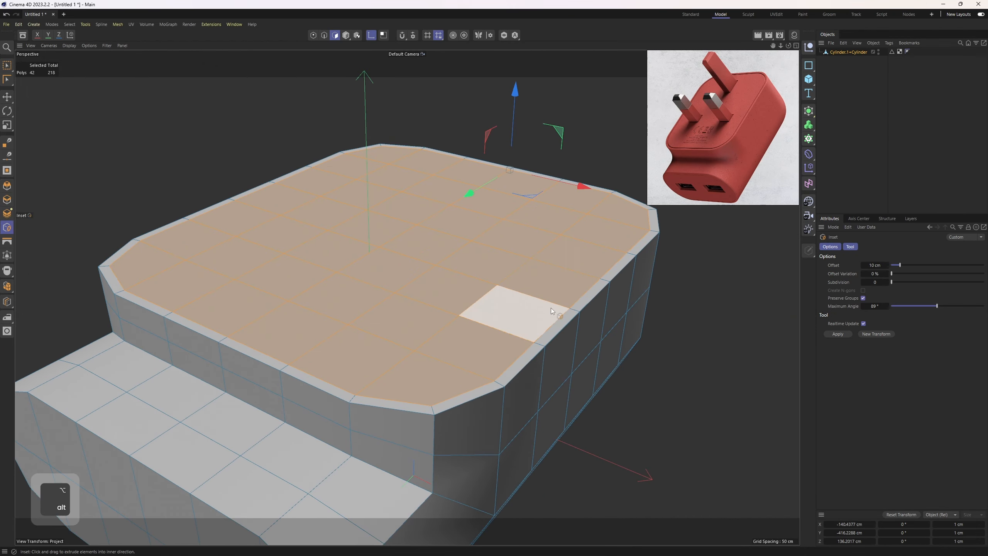
{"action": "scroll", "coordinate": [566, 321], "scroll_direction": "up", "scroll_amount": 3}
{"action": "left_click_drag", "start_coordinate": [579, 335], "coordinate": [642, 344], "text": "alt"}
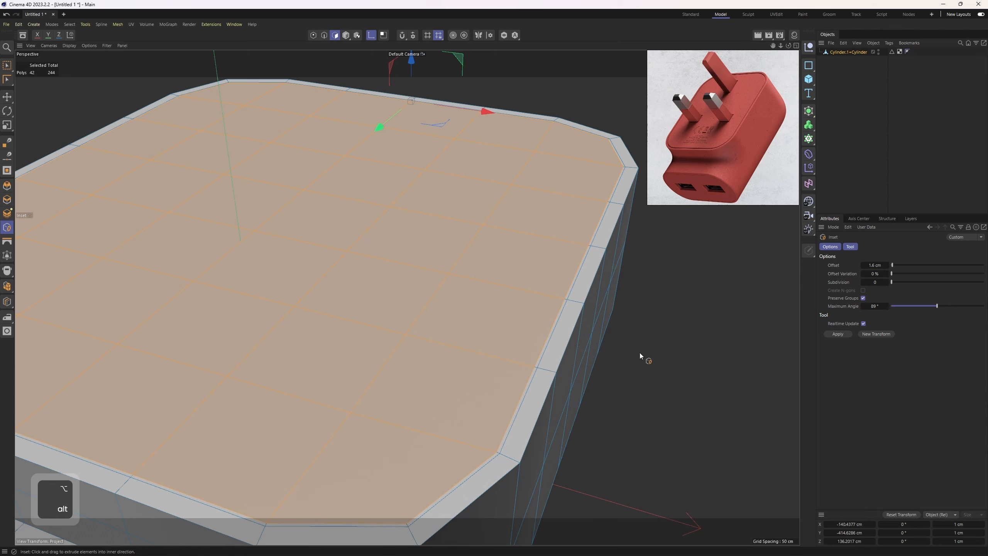
- Select the narrow polygon ring around the top face and extrude it slightly downward to form a shallow groove
{"action": "key", "text": "u"}
{"action": "key", "text": "l"}
{"action": "scroll", "coordinate": [530, 361], "scroll_direction": "up", "scroll_amount": 1}
{"action": "left_click", "coordinate": [542, 364]}
{"action": "key", "text": "e"}
{"action": "scroll", "coordinate": [520, 336], "scroll_direction": "down", "scroll_amount": 1}
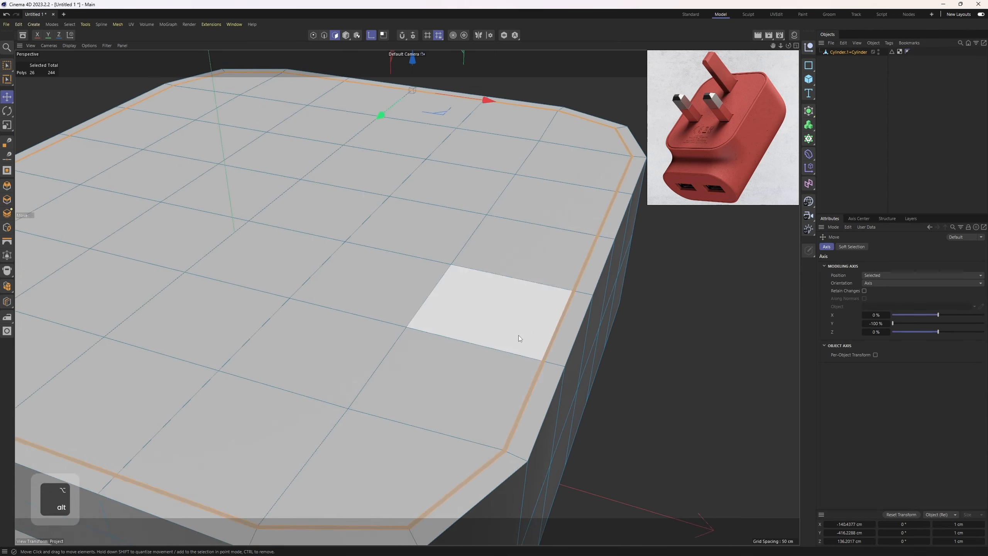
{"action": "left_click_drag", "start_coordinate": [519, 335], "coordinate": [486, 264], "text": "alt"}
{"action": "key", "text": "e"}
{"action": "left_click_drag", "start_coordinate": [468, 192], "coordinate": [468, 208], "text": "ctrl"}
{"action": "key", "text": "ctrl+z"}
{"action": "mouse_move", "coordinate": [419, 81]}
{"action": "left_mouse_down", "text": "alt"}
{"action": "mouse_move", "coordinate": [472, 155]}
{"action": "mouse_move", "coordinate": [430, 94]}
{"action": "left_mouse_up", "text": "alt"}
{"action": "right_click_drag", "start_coordinate": [491, 157], "coordinate": [458, 175], "text": "alt"}
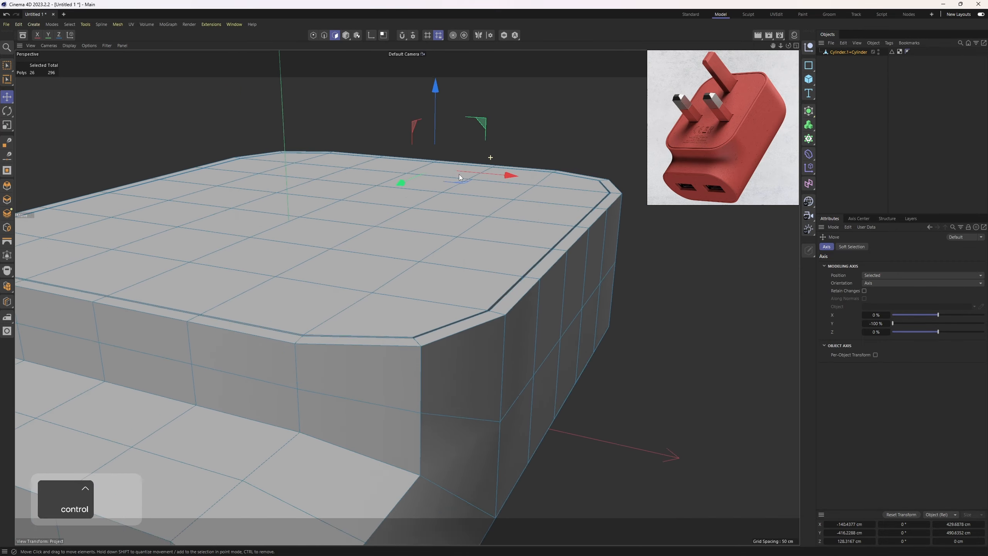
- In the Top view, select the 3×3 block of faces around the right pin and inset it by 15 cm
{"action": "left_click_drag", "start_coordinate": [459, 174], "coordinate": [482, 255], "text": "alt"}
{"action": "key", "text": "e"}
{"action": "middle_click", "coordinate": [503, 253]}
{"action": "middle_click", "coordinate": [503, 253]}
{"action": "right_click_drag", "start_coordinate": [503, 249], "coordinate": [482, 268], "text": "alt"}
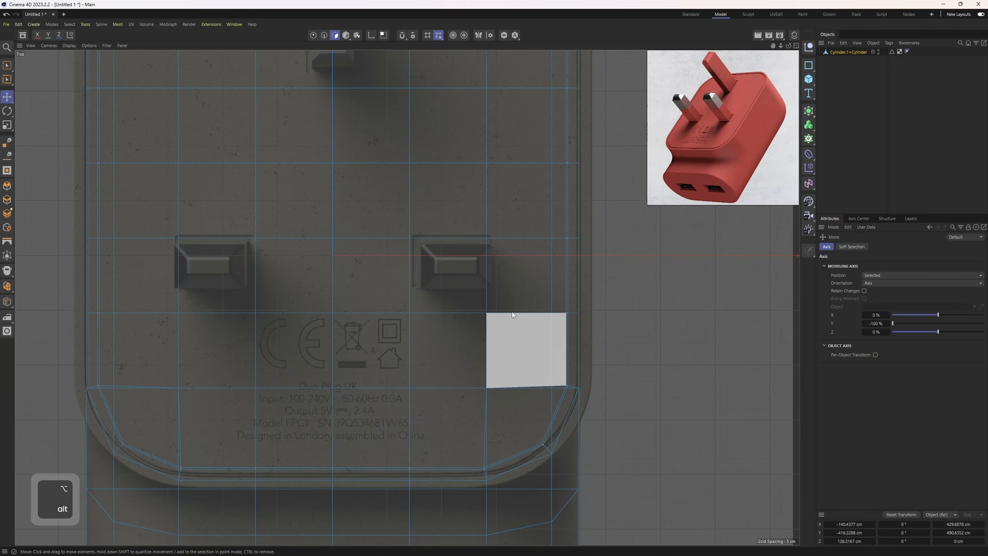
{"action": "mouse_move", "coordinate": [515, 286]}
{"action": "left_mouse_down"}
{"action": "mouse_move", "coordinate": [401, 258]}
{"action": "mouse_move", "coordinate": [435, 327]}
{"action": "mouse_move", "coordinate": [483, 303]}
{"action": "left_mouse_up"}
{"action": "right_click_drag", "start_coordinate": [483, 303], "coordinate": [574, 285], "text": "alt"}
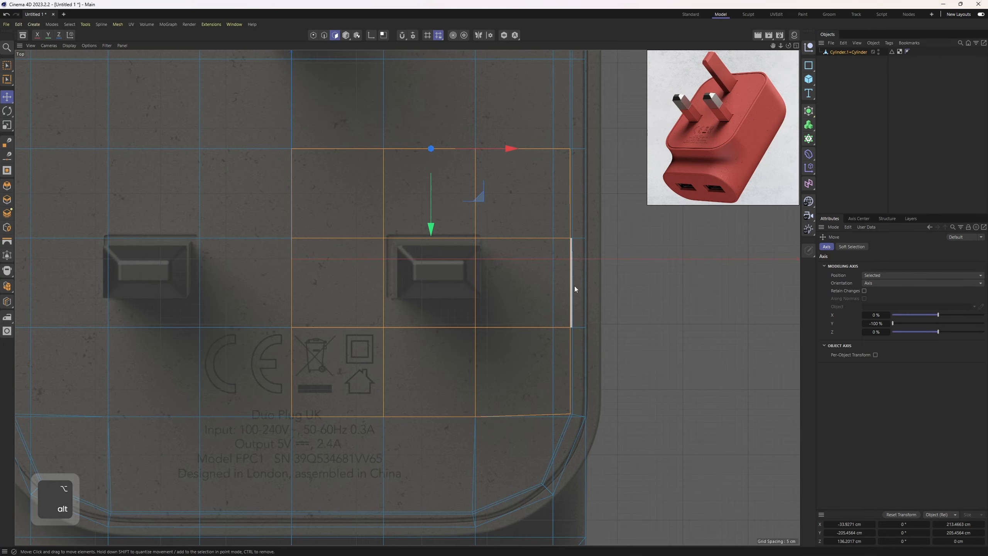
{"action": "key", "text": "m"}
{"action": "key", "text": "w"}
- Set the modeling axis Y to 0%, and fit the inset faces to the right pin's outline at about 73.3 × 51.8 cm
{"action": "key", "text": "t"}
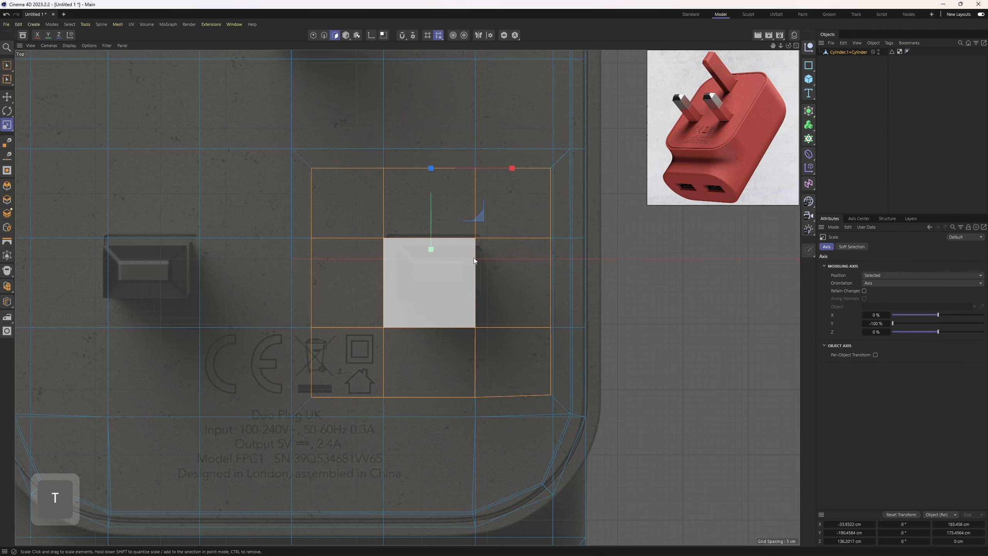
{"action": "key", "text": "Return"}
{"action": "scroll", "coordinate": [435, 284], "scroll_direction": "up", "scroll_amount": 2}
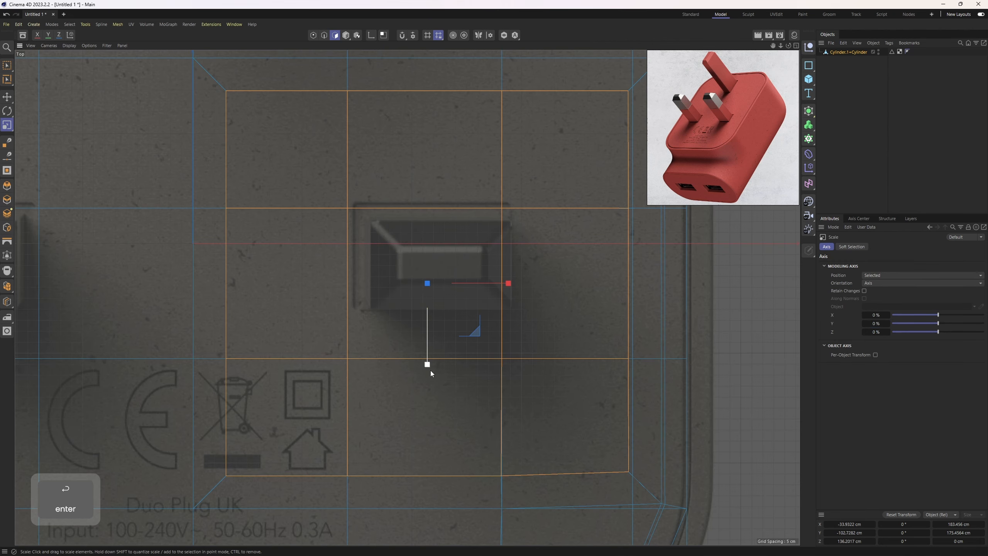
{"action": "left_click_drag", "start_coordinate": [430, 371], "coordinate": [434, 317]}
{"action": "key", "text": "e"}
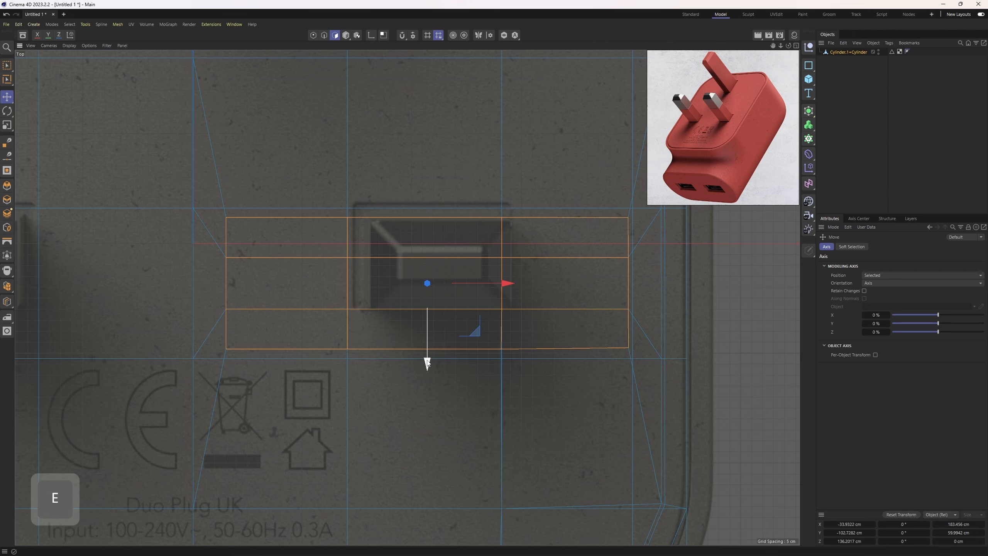
{"action": "left_click_drag", "start_coordinate": [425, 363], "coordinate": [426, 339]}
{"action": "key", "text": "t"}
{"action": "left_click_drag", "start_coordinate": [508, 258], "coordinate": [459, 260]}
{"action": "left_click_drag", "start_coordinate": [427, 340], "coordinate": [428, 329]}
{"action": "key", "text": "e"}
{"action": "left_click_drag", "start_coordinate": [496, 262], "coordinate": [499, 262]}
- Extrude the right pin's faces down into the body and delete the end faces to leave an open hole
{"action": "middle_click", "coordinate": [499, 263]}
{"action": "middle_click", "coordinate": [332, 176]}
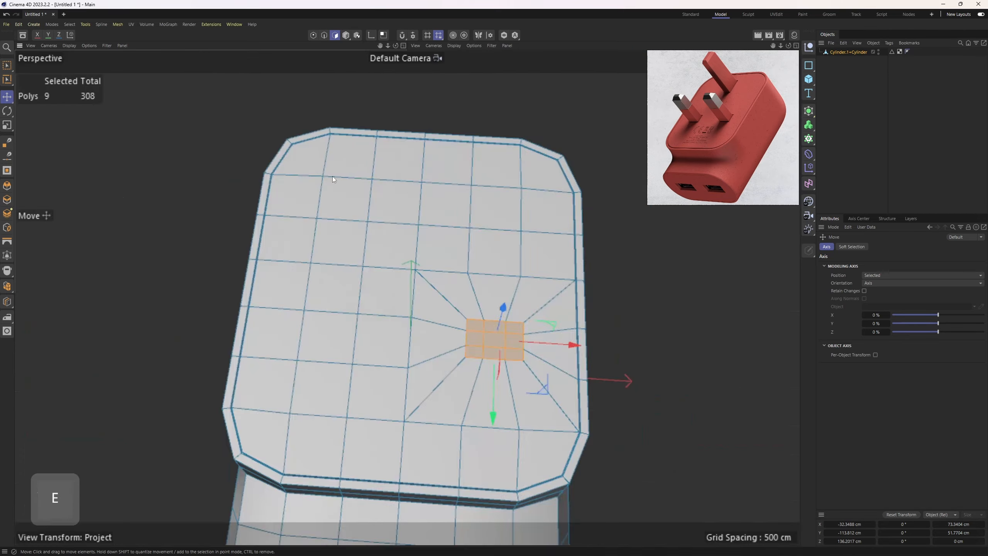
{"action": "left_click_drag", "start_coordinate": [332, 176], "coordinate": [486, 256], "text": "alt"}
{"action": "scroll", "coordinate": [528, 265], "scroll_direction": "down", "scroll_amount": 1}
{"action": "key", "text": "Delete"}
- In the Top view, select the 2×2 block of faces around the upper centre pin and inset it
{"action": "middle_click", "coordinate": [486, 256]}
{"action": "middle_click", "coordinate": [501, 179]}
{"action": "middle_click_drag", "start_coordinate": [501, 179], "coordinate": [454, 303], "text": "alt"}
{"action": "right_click_drag", "start_coordinate": [455, 303], "coordinate": [399, 287], "text": "alt"}
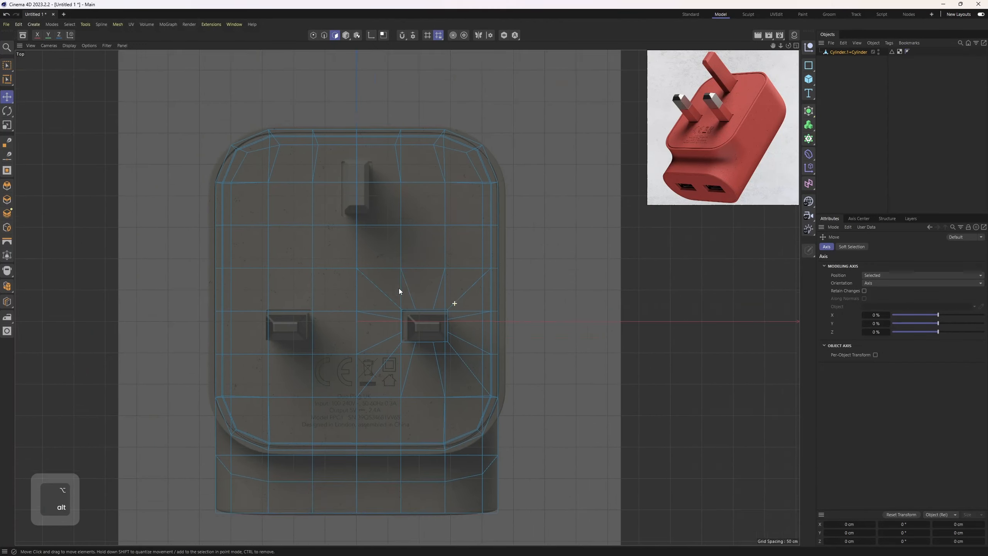
{"action": "right_click_drag", "start_coordinate": [343, 181], "coordinate": [375, 182], "text": "alt"}
{"action": "middle_click_drag", "start_coordinate": [375, 182], "coordinate": [363, 247], "text": "alt"}
{"action": "right_click_drag", "start_coordinate": [362, 247], "coordinate": [479, 310]}
{"action": "key", "text": "m"}
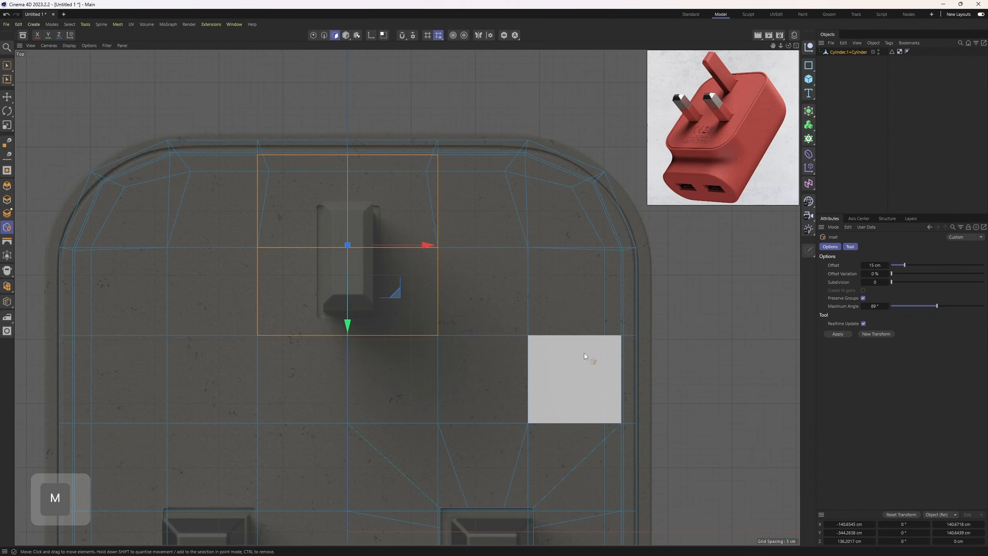
{"action": "key", "text": "w"}
{"action": "scroll", "coordinate": [412, 293], "scroll_direction": "up", "scroll_amount": 1}
- Scale and move the inset faces to match the upper centre pin's outline in the reference
{"action": "key", "text": "t"}
{"action": "mouse_move", "coordinate": [330, 318]}
{"action": "left_mouse_down"}
{"action": "mouse_move", "coordinate": [331, 279]}
{"action": "mouse_move", "coordinate": [332, 329]}
{"action": "left_mouse_up"}
{"action": "key", "text": "e"}
{"action": "key", "text": "t"}
{"action": "key", "text": "e"}
{"action": "key", "text": "t"}
{"action": "mouse_move", "coordinate": [413, 253]}
{"action": "left_mouse_down"}
{"action": "mouse_move", "coordinate": [371, 257]}
{"action": "mouse_move", "coordinate": [400, 254]}
{"action": "left_mouse_up"}
- Extrude the upper centre pin's faces down into the body and delete the end faces to open the hole
{"action": "middle_click", "coordinate": [373, 247]}
{"action": "middle_click", "coordinate": [309, 232]}
{"action": "key", "text": "e"}
{"action": "left_click_drag", "start_coordinate": [441, 287], "coordinate": [414, 193], "text": "alt"}
{"action": "key", "text": "Delete"}
- Select the six faces on the right half of the lower section's end face, inset them and adjust their scale
{"action": "left_click_drag", "start_coordinate": [421, 239], "coordinate": [457, 208], "text": "alt"}
{"action": "middle_click_drag", "start_coordinate": [458, 209], "coordinate": [450, 283], "text": "alt"}
{"action": "left_click_drag", "start_coordinate": [360, 365], "coordinate": [425, 292], "text": "alt"}
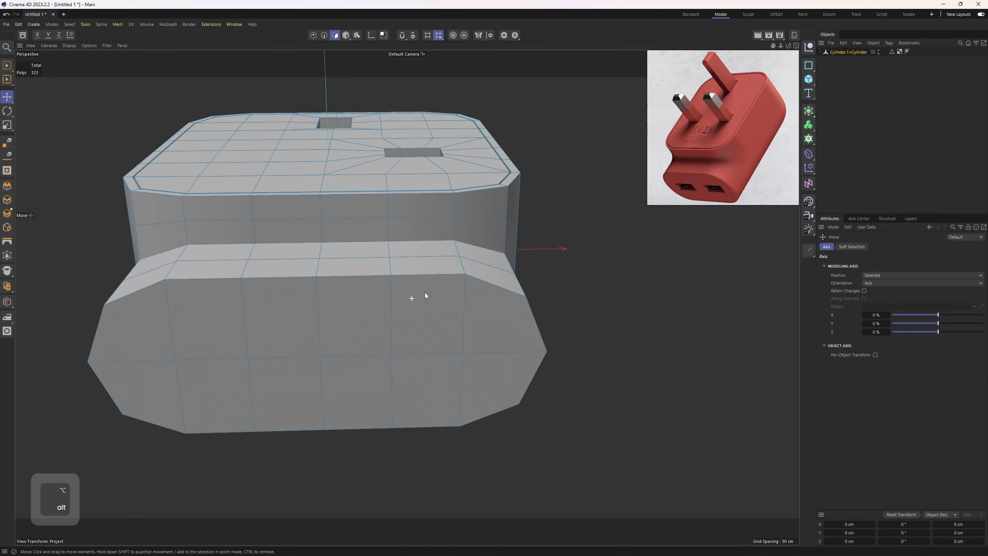
{"action": "right_click_drag", "start_coordinate": [427, 311], "coordinate": [483, 337]}
{"action": "left_click", "coordinate": [518, 380], "text": "shift"}
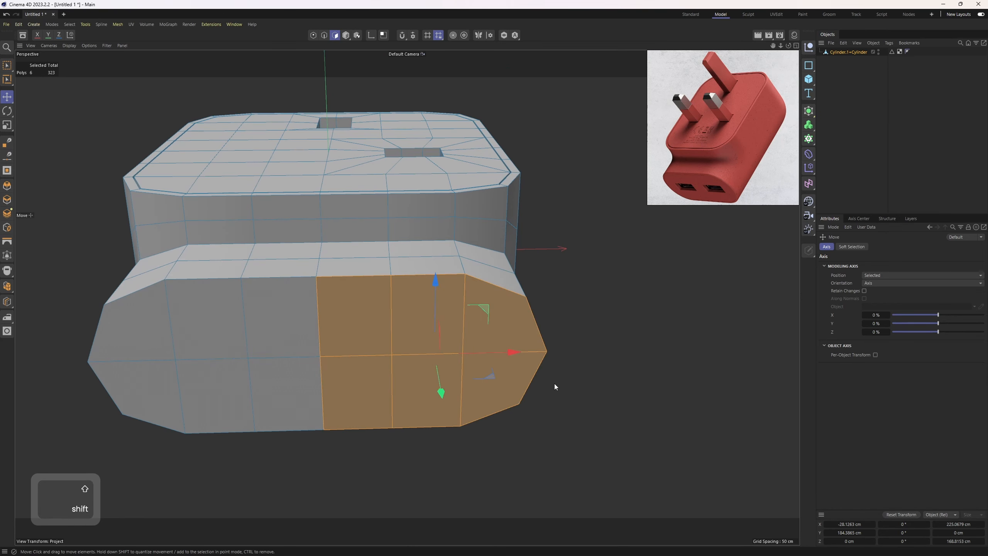
{"action": "key", "text": "m"}
{"action": "key", "text": "e"}
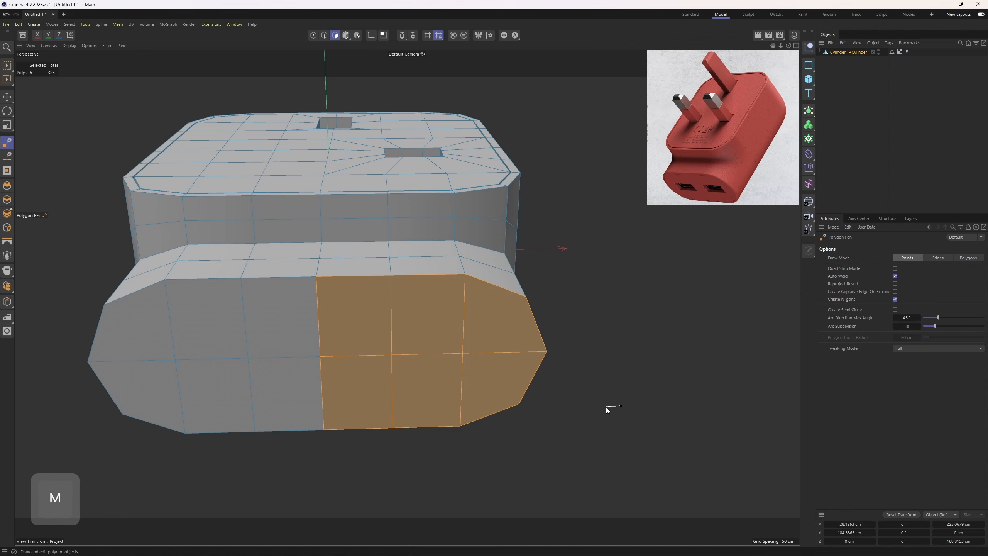
{"action": "key", "text": "w"}
{"action": "key", "text": "m"}
{"action": "key", "text": "w"}
{"action": "left_click_drag", "start_coordinate": [598, 404], "coordinate": [541, 393], "text": "alt"}
{"action": "key", "text": "t"}
{"action": "mouse_move", "coordinate": [449, 321]}
{"action": "left_mouse_down", "text": "alt"}
{"action": "mouse_move", "coordinate": [445, 281]}
{"action": "mouse_move", "coordinate": [443, 326]}
{"action": "left_mouse_up", "text": "alt"}
{"action": "left_click_drag", "start_coordinate": [520, 360], "coordinate": [510, 359]}
- Straighten the two outer side edges of the inset into a vertical line and move them inward along X
{"action": "key", "text": "2"}
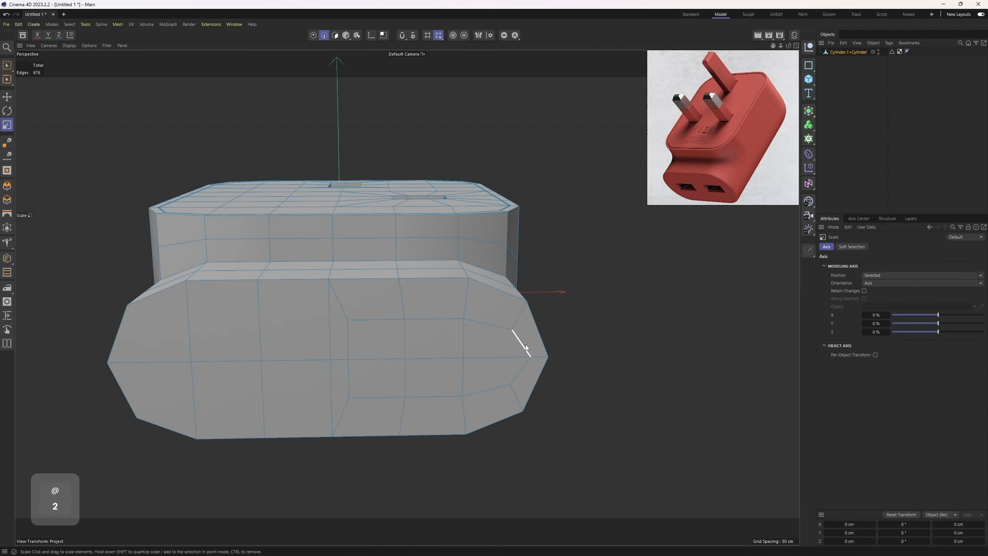
{"action": "left_click", "coordinate": [521, 342]}
{"action": "left_click", "coordinate": [521, 370], "text": "shift"}
{"action": "key", "text": "e"}
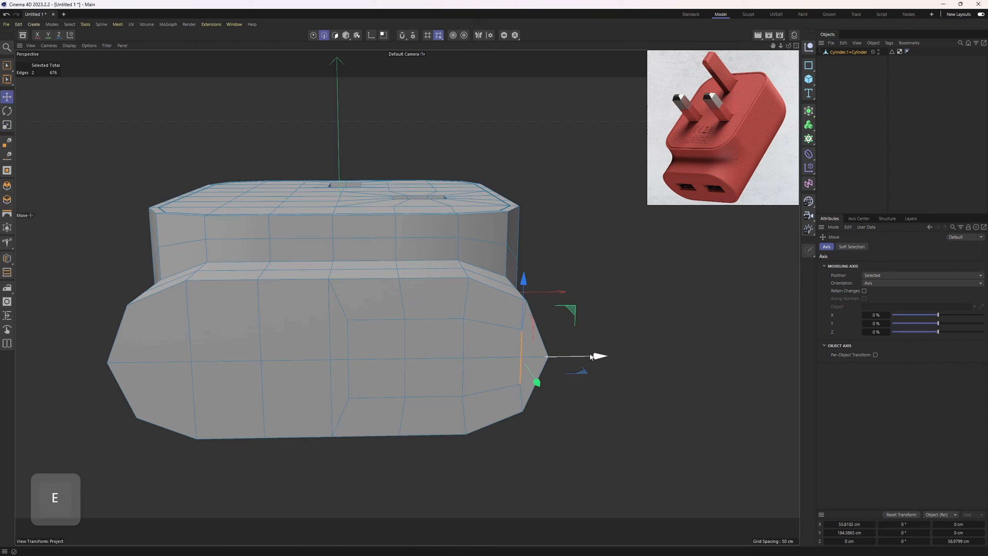
{"action": "left_click_drag", "start_coordinate": [595, 356], "coordinate": [580, 356]}
- Flatten the inset's upper and lower edge rows into straight lines to make the port outline rectangular
{"action": "left_click", "coordinate": [481, 325]}
{"action": "left_click", "coordinate": [377, 320], "text": "ctrl+shift"}
{"action": "key", "text": "t"}
{"action": "left_click_drag", "start_coordinate": [427, 257], "coordinate": [430, 390]}
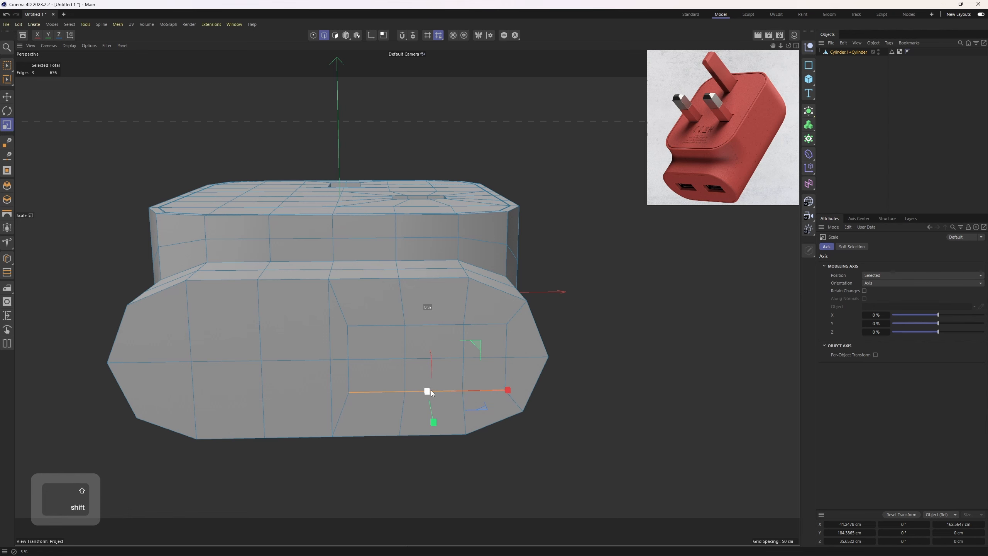
- Extrude the six port faces about 70 cm into the body and delete the end faces to open the USB port
{"action": "key", "text": "3"}
{"action": "left_click_drag", "start_coordinate": [511, 369], "coordinate": [536, 378], "text": "alt"}
{"action": "key", "text": "e"}
{"action": "key", "text": "t"}
{"action": "right_click_drag", "start_coordinate": [530, 320], "coordinate": [468, 278], "text": "alt"}
{"action": "key", "text": "e"}
{"action": "left_click_drag", "start_coordinate": [473, 322], "coordinate": [556, 337], "text": "alt"}
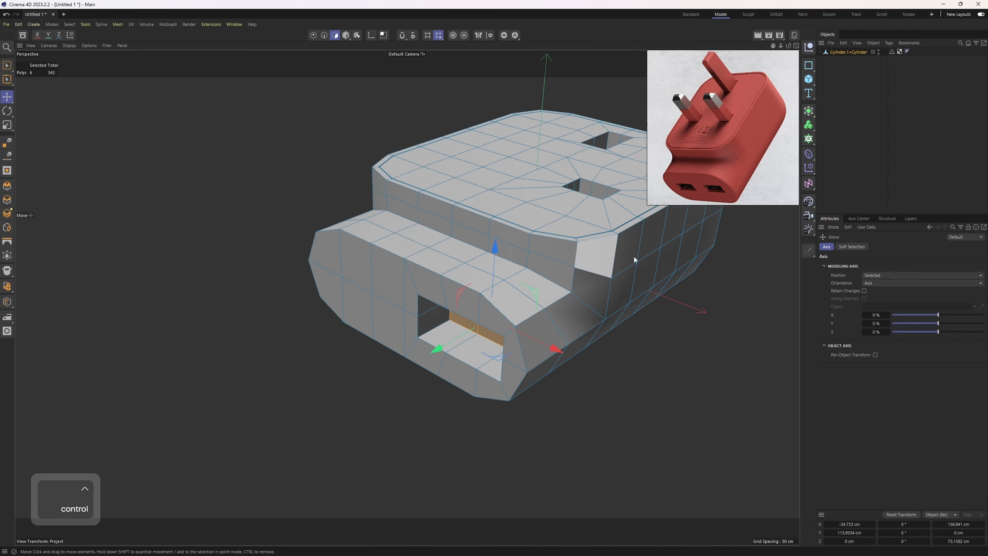
{"action": "key", "text": "Delete"}
{"action": "right_click_drag", "start_coordinate": [560, 322], "coordinate": [496, 342], "text": "alt"}
{"action": "right_click_drag", "start_coordinate": [555, 337], "coordinate": [530, 247], "text": "alt"}
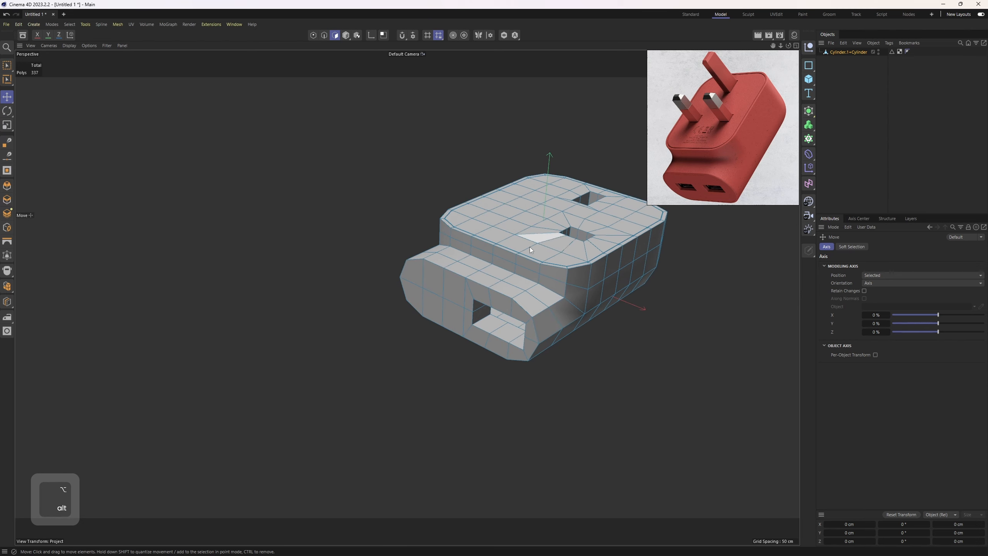
- Select all the points along the body's lengthwise centre line from above, through its full depth
{"action": "middle_click_drag", "start_coordinate": [529, 247], "coordinate": [438, 257], "text": "alt"}
{"action": "left_click_drag", "start_coordinate": [437, 257], "coordinate": [479, 277], "text": "alt"}
{"action": "key", "text": "Return"}
{"action": "right_click_drag", "start_coordinate": [479, 276], "coordinate": [539, 253], "text": "alt"}
{"action": "left_click_drag", "start_coordinate": [540, 253], "coordinate": [561, 240], "text": "alt"}
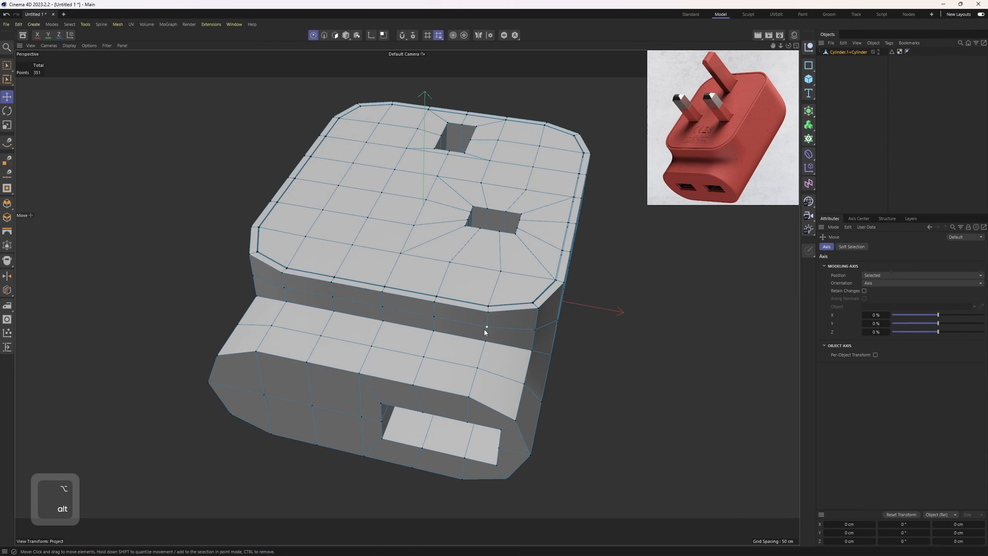
{"action": "middle_click", "coordinate": [448, 107]}
{"action": "middle_click", "coordinate": [472, 201]}
{"action": "key", "text": "space"}
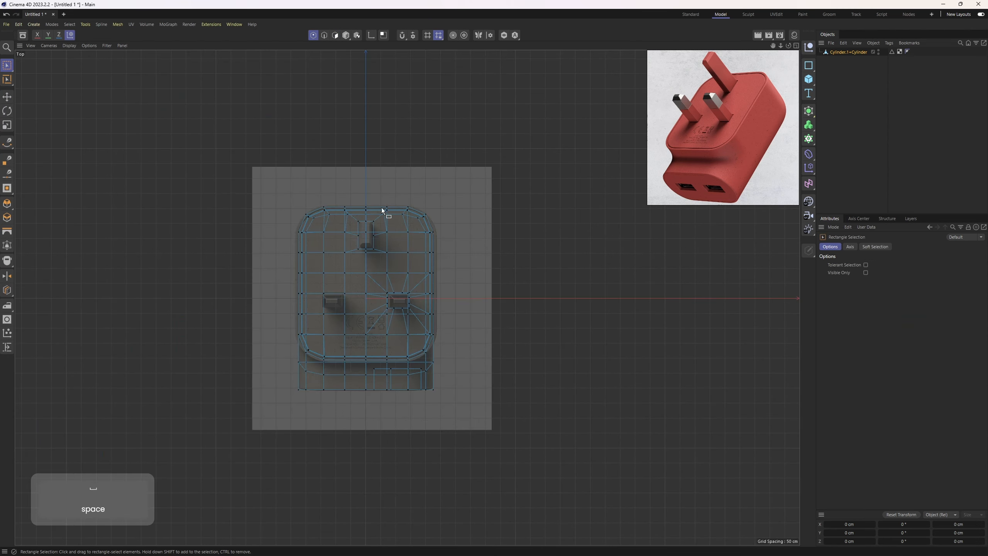
{"action": "middle_click_drag", "start_coordinate": [382, 204], "coordinate": [434, 154], "text": "alt"}
{"action": "scroll", "coordinate": [434, 154], "scroll_direction": "up", "scroll_amount": 2}
{"action": "scroll", "coordinate": [411, 146], "scroll_direction": "up", "scroll_amount": 2}
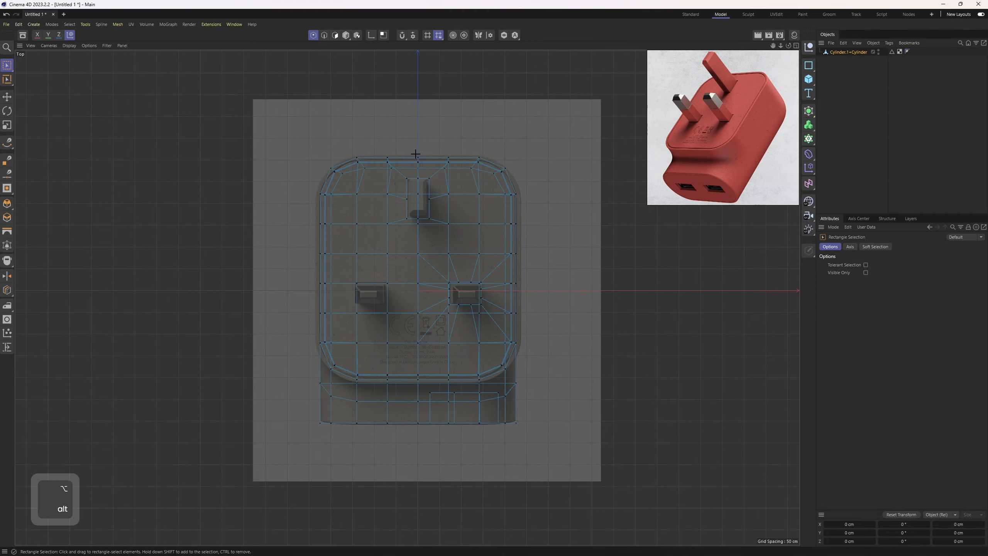
{"action": "left_click_drag", "start_coordinate": [413, 139], "coordinate": [424, 447]}
- Align the selected centre-line points in world coordinates with X position 0 cm and X size 0 cm
{"action": "middle_click", "coordinate": [389, 297]}
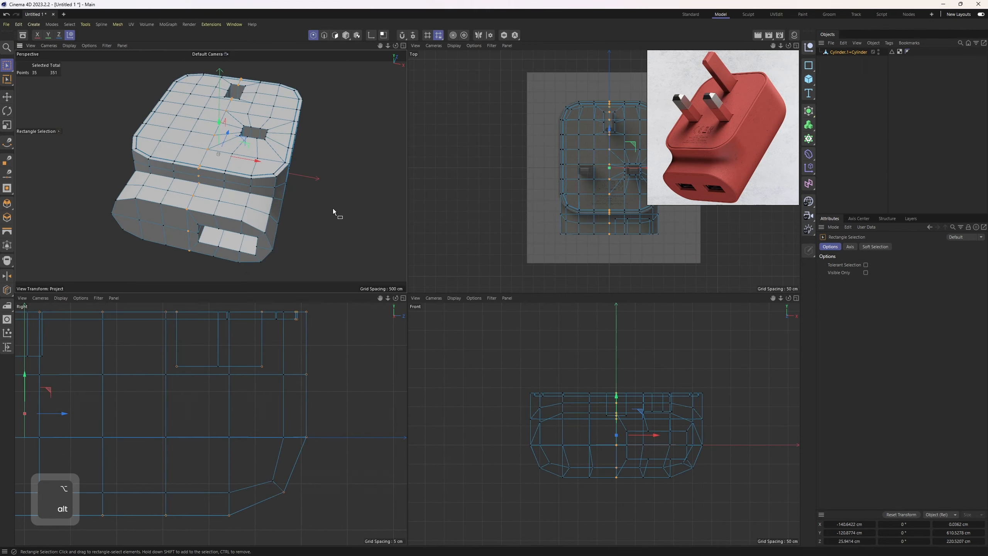
{"action": "middle_click", "coordinate": [333, 208]}
{"action": "left_click_drag", "start_coordinate": [445, 199], "coordinate": [438, 263], "text": "alt"}
{"action": "middle_click", "coordinate": [438, 263]}
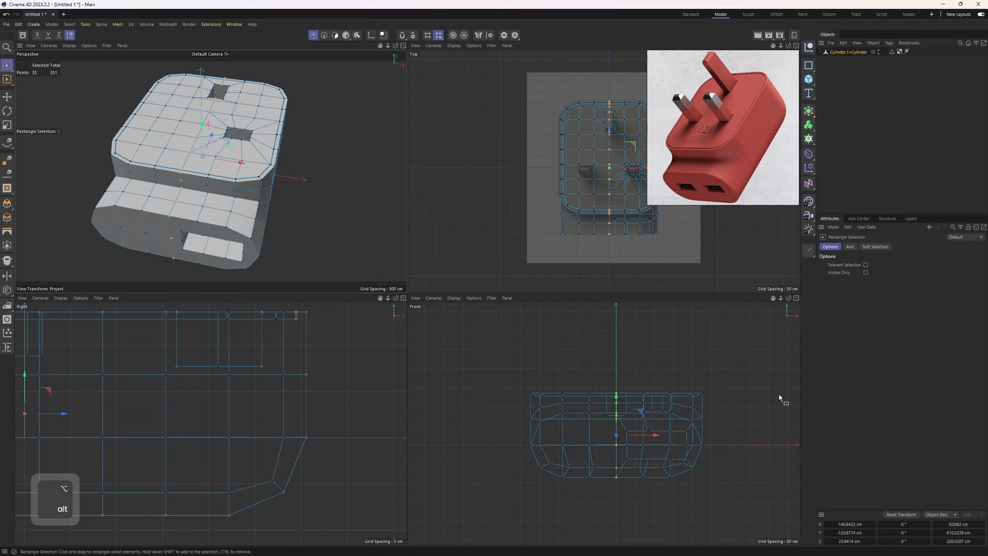
{"action": "left_click", "coordinate": [949, 519]}
{"action": "left_click", "coordinate": [939, 508]}
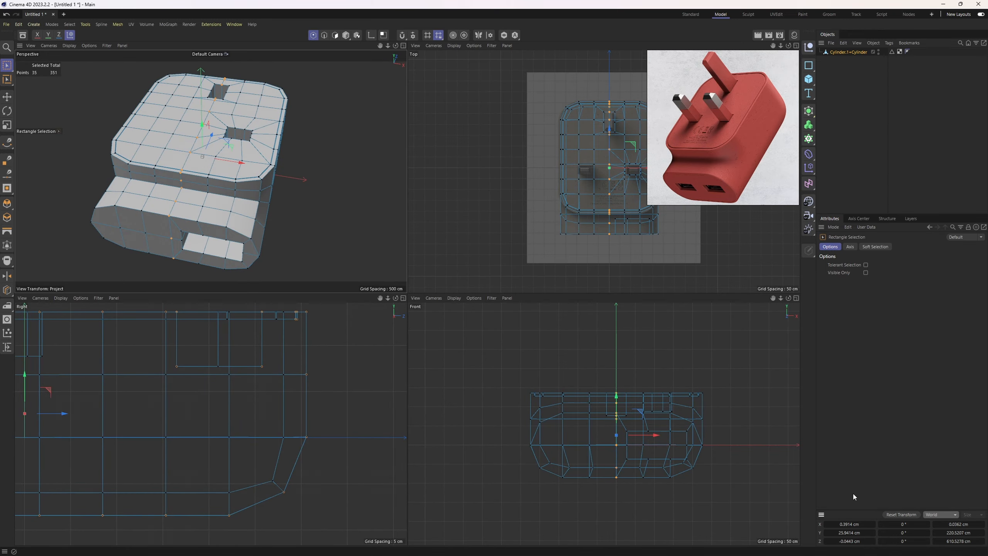
{"action": "key", "text": "ctrl+z"}
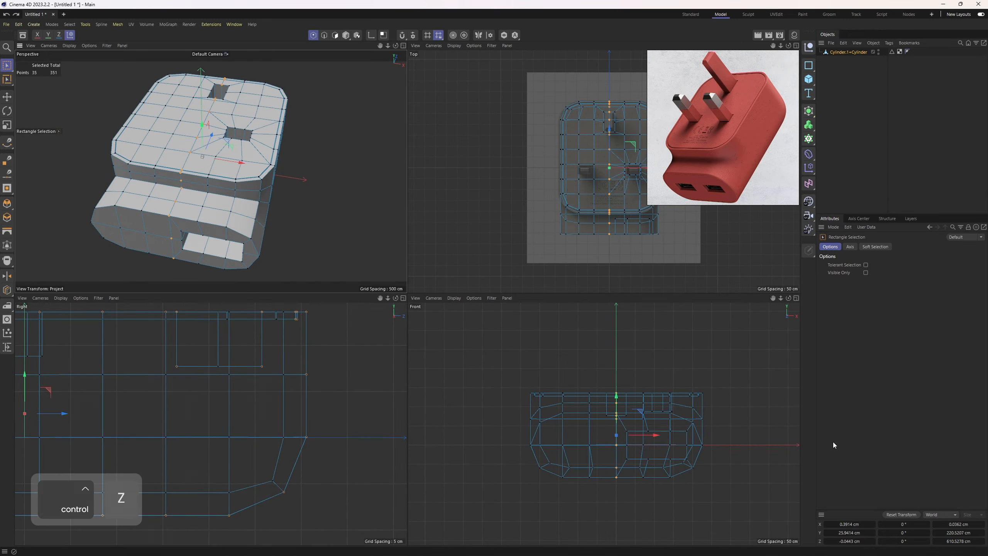
{"action": "type", "text": "0"}
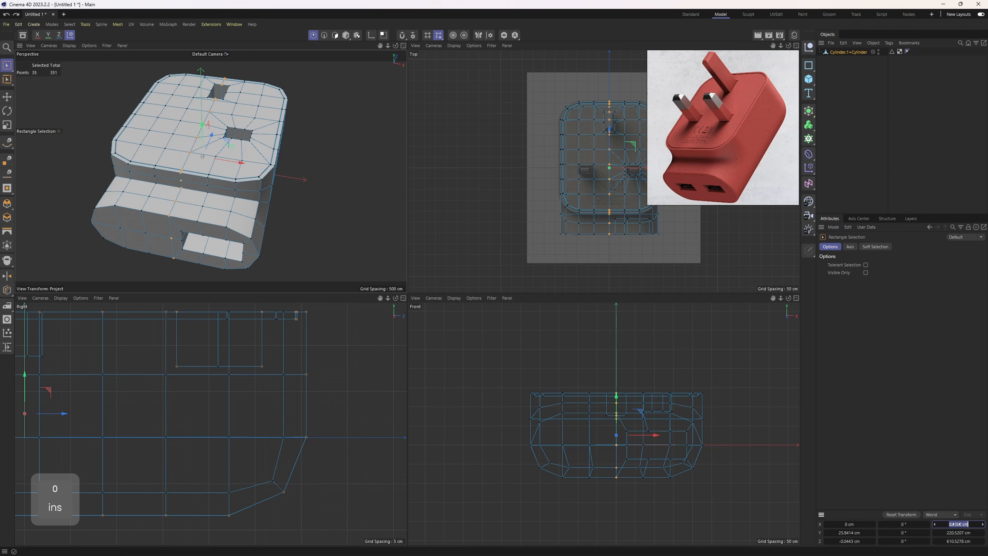
{"action": "key", "text": "Return"}
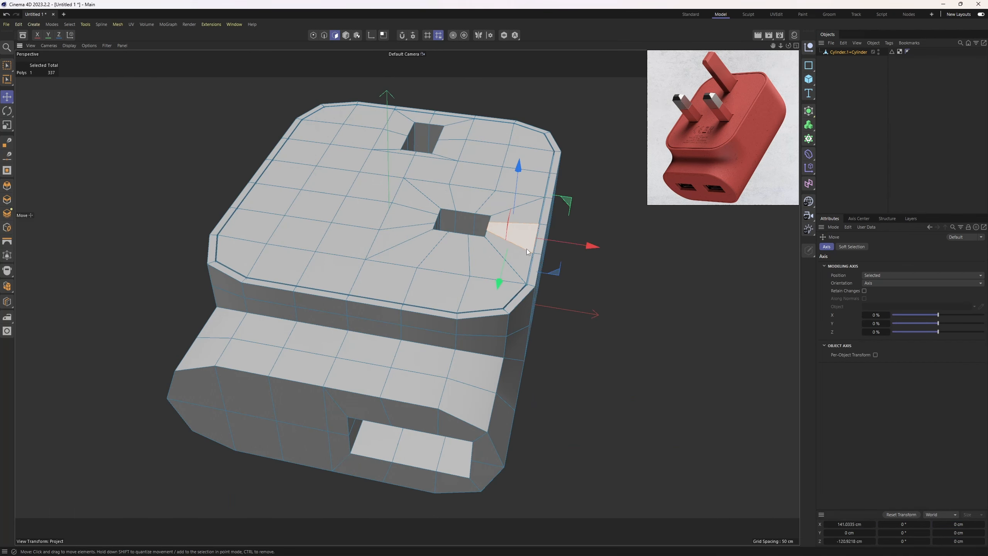
- Symmetrize the body in Global space from +X to -X, with Link With Hub off and the seam welded
{"action": "right_click", "coordinate": [526, 249]}
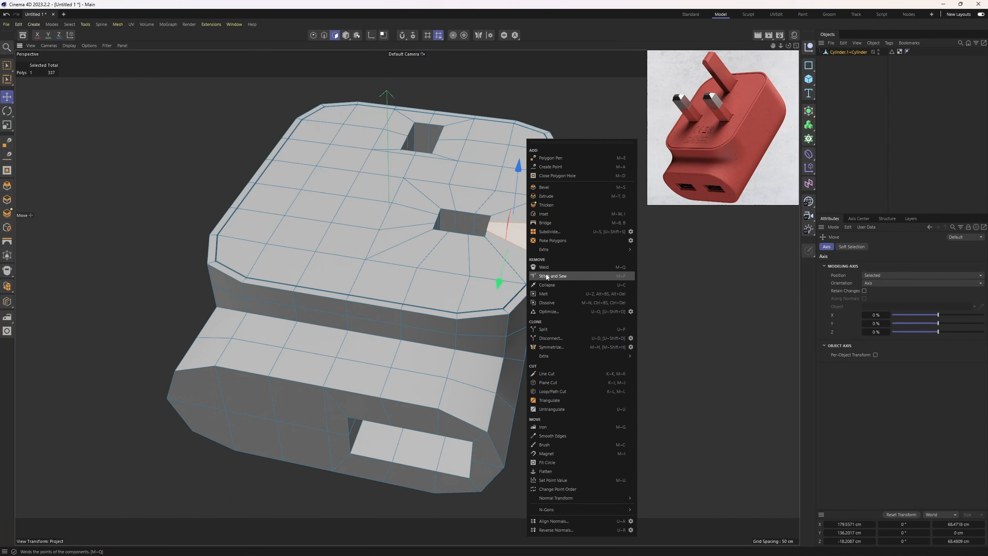
{"action": "left_click", "coordinate": [630, 348]}
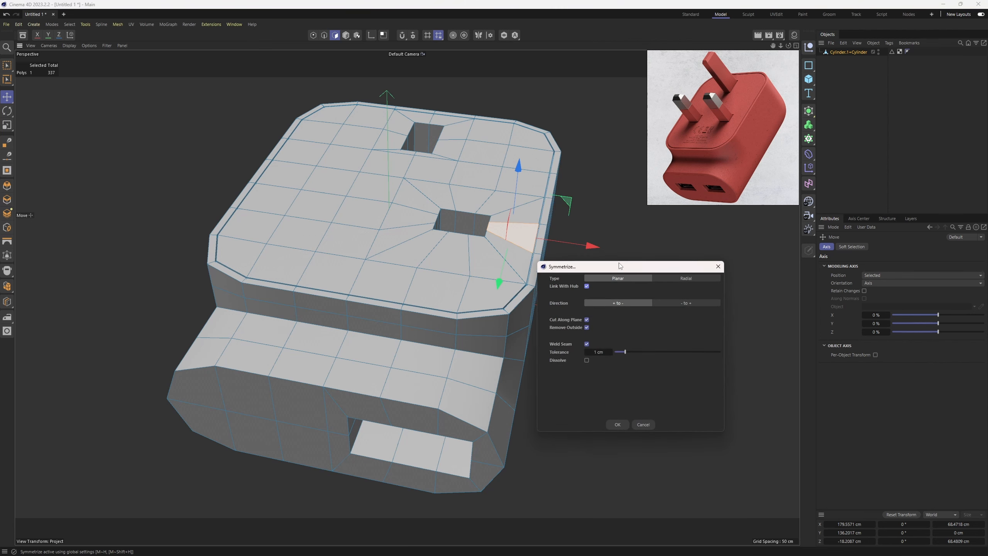
{"action": "left_click_drag", "start_coordinate": [619, 264], "coordinate": [503, 217]}
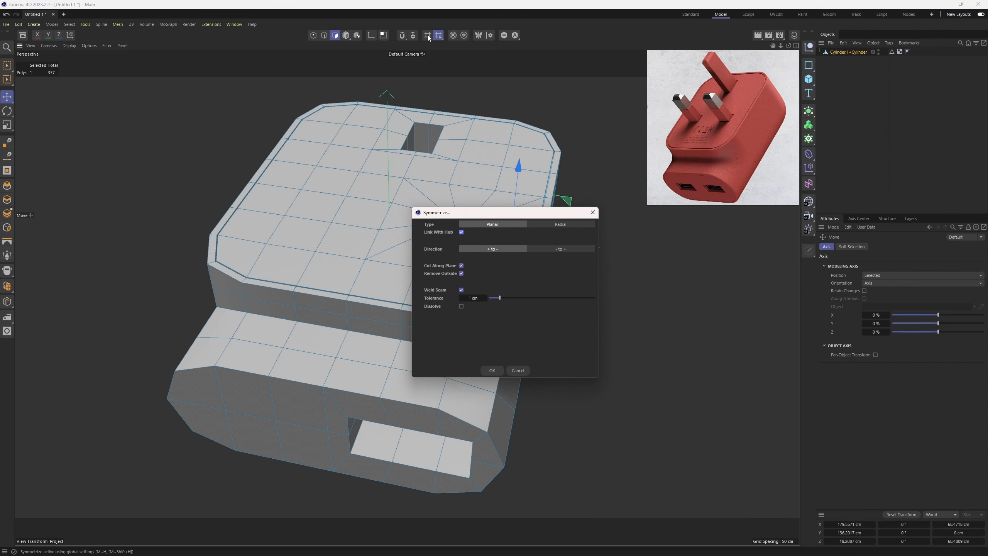
{"action": "left_click", "coordinate": [460, 231]}
{"action": "left_click_drag", "start_coordinate": [512, 216], "coordinate": [193, 191]}
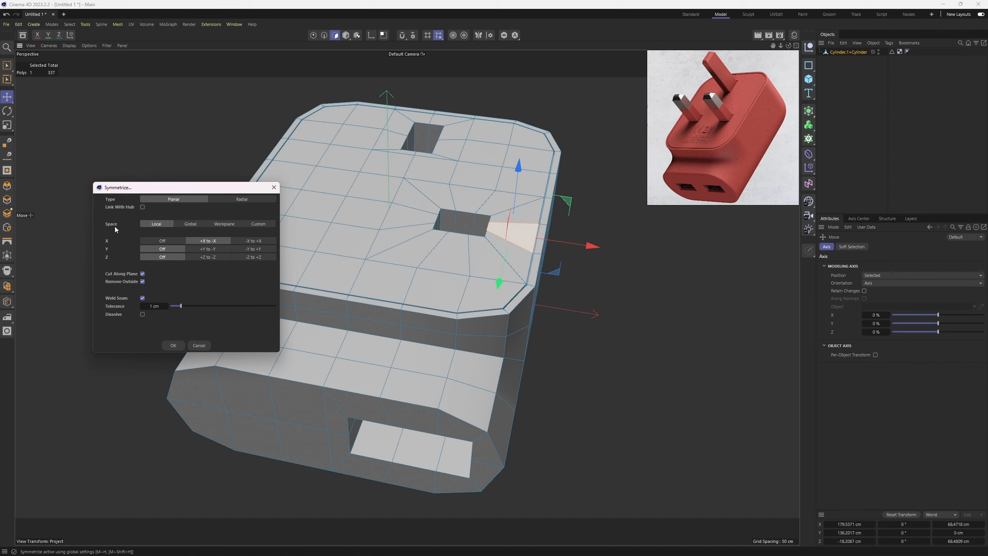
{"action": "left_click", "coordinate": [190, 225]}
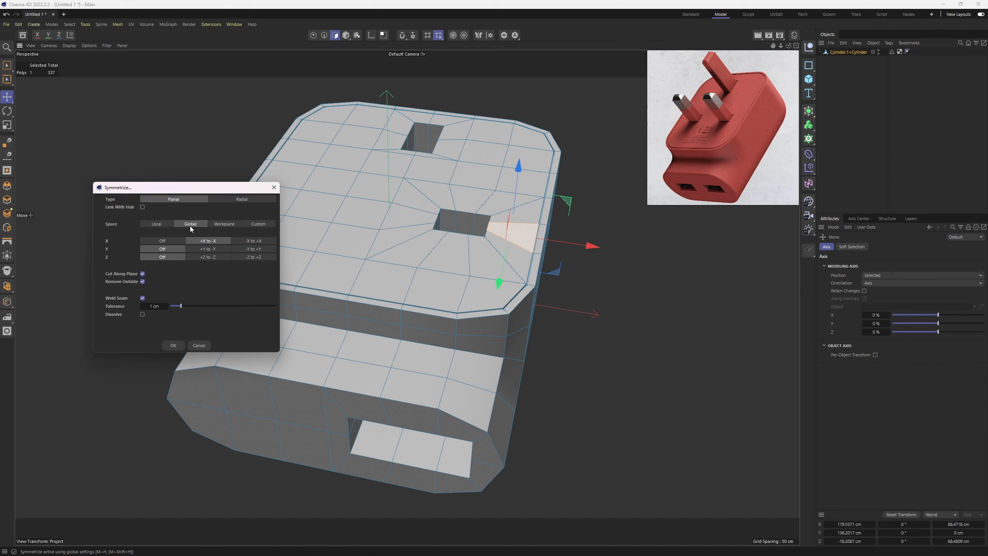
{"action": "left_click", "coordinate": [173, 346]}
- Place the body under a new Subdivision Surface and reselect the body mesh
{"action": "left_click_drag", "start_coordinate": [444, 312], "coordinate": [635, 269], "text": "alt"}
{"action": "left_click", "coordinate": [808, 111], "text": "alt"}
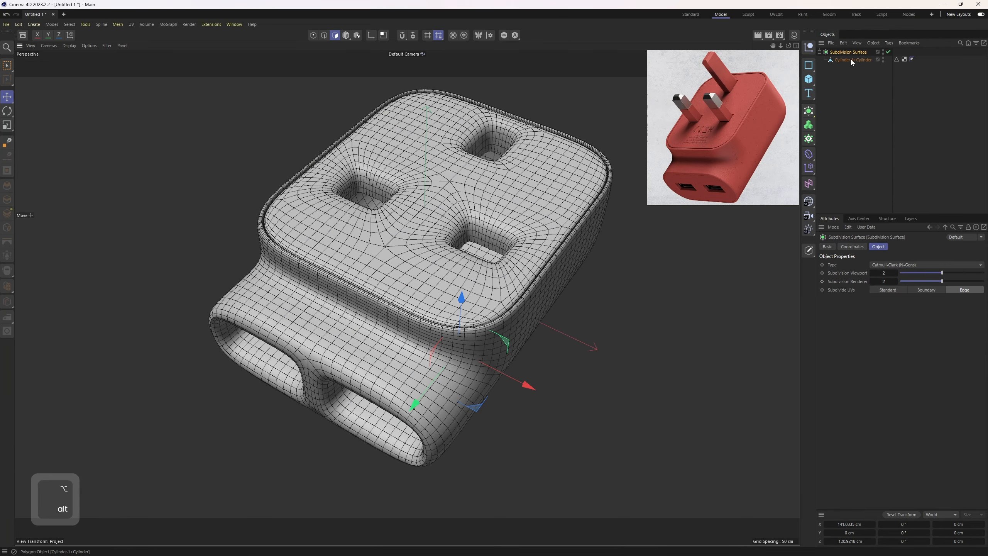
{"action": "left_click", "coordinate": [850, 59]}
- Try a loop cut around the lower section close to the USB port end, and undo it
{"action": "left_click_drag", "start_coordinate": [405, 311], "coordinate": [367, 349], "text": "alt"}
{"action": "key", "text": "2"}
{"action": "key", "text": "r"}
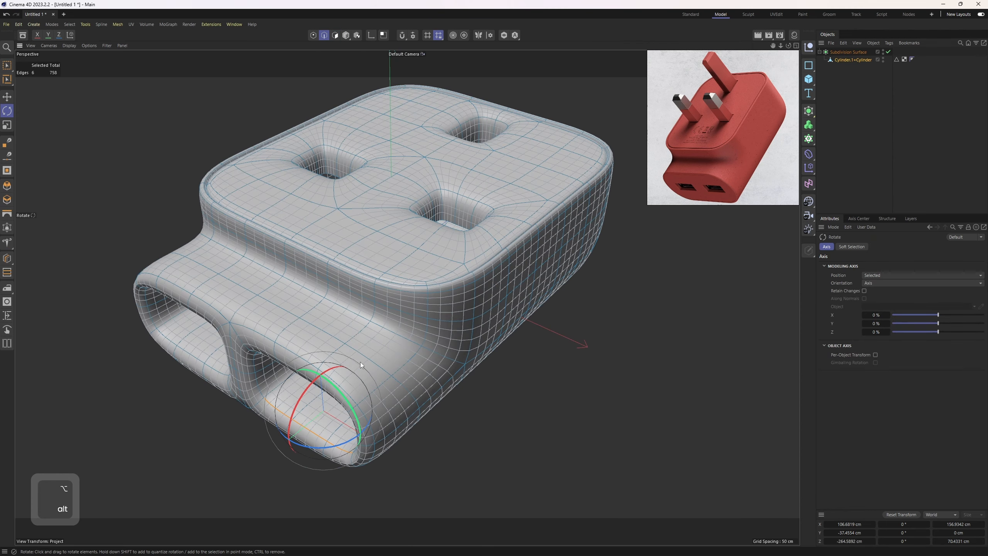
{"action": "key", "text": "k"}
{"action": "key", "text": "l"}
{"action": "key", "text": "q"}
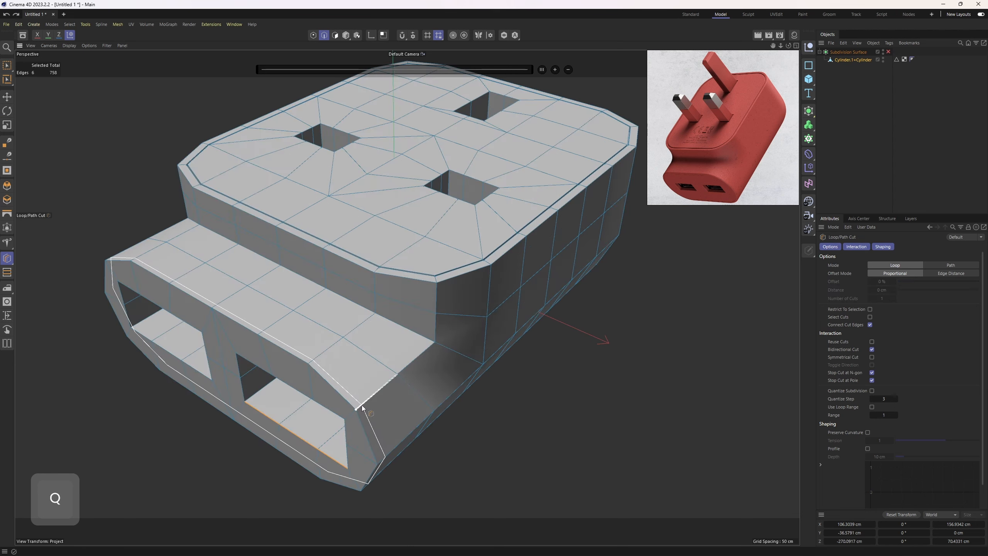
{"action": "left_click", "coordinate": [362, 408]}
{"action": "key", "text": "q"}
{"action": "key", "text": "ctrl+z"}
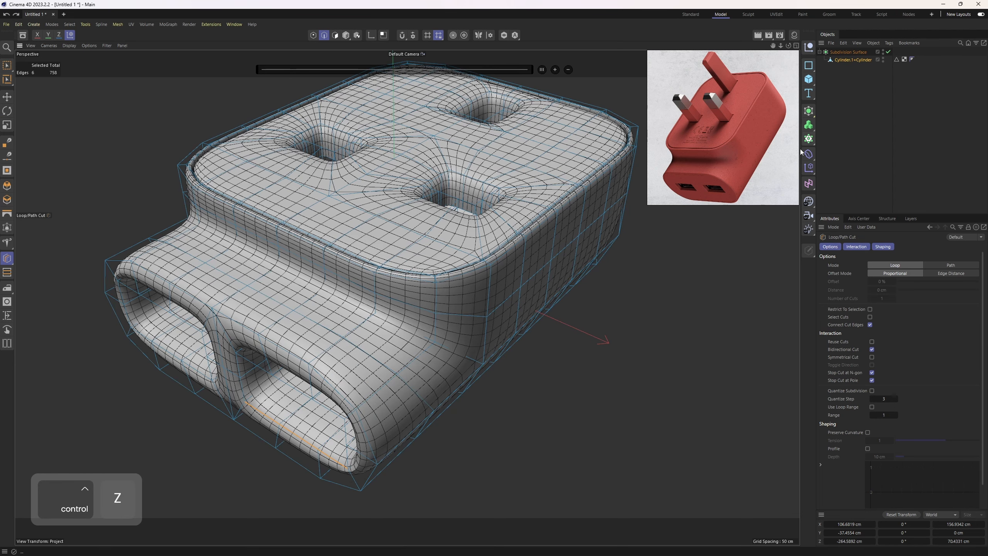
- Turn off the smoothing and try selecting the edge loops around the three pin holes with Loop Selection
{"action": "key", "text": "2"}
{"action": "key", "text": "q"}
{"action": "key", "text": "2"}
{"action": "left_click_drag", "start_coordinate": [550, 262], "coordinate": [445, 288]}
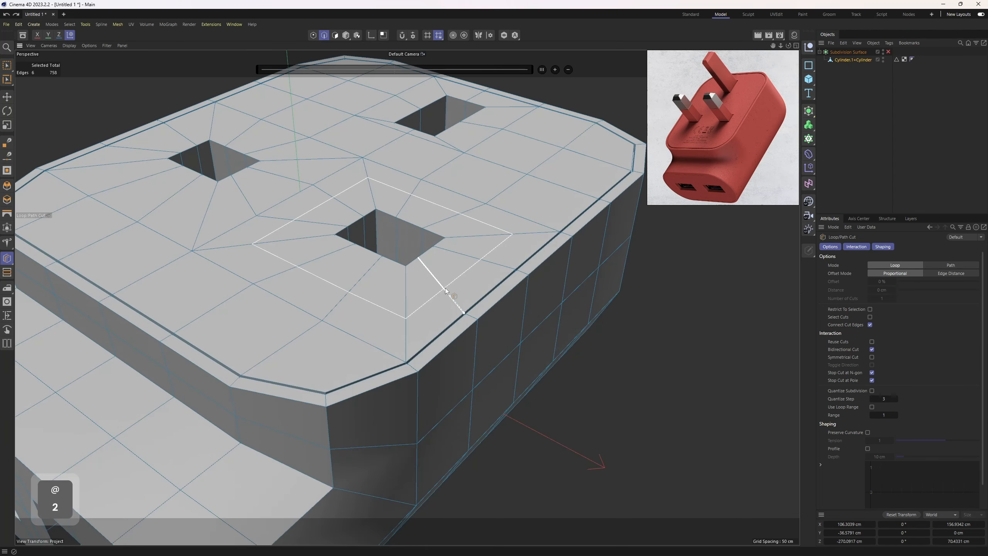
{"action": "key", "text": "u"}
{"action": "key", "text": "l"}
{"action": "left_click", "coordinate": [410, 224]}
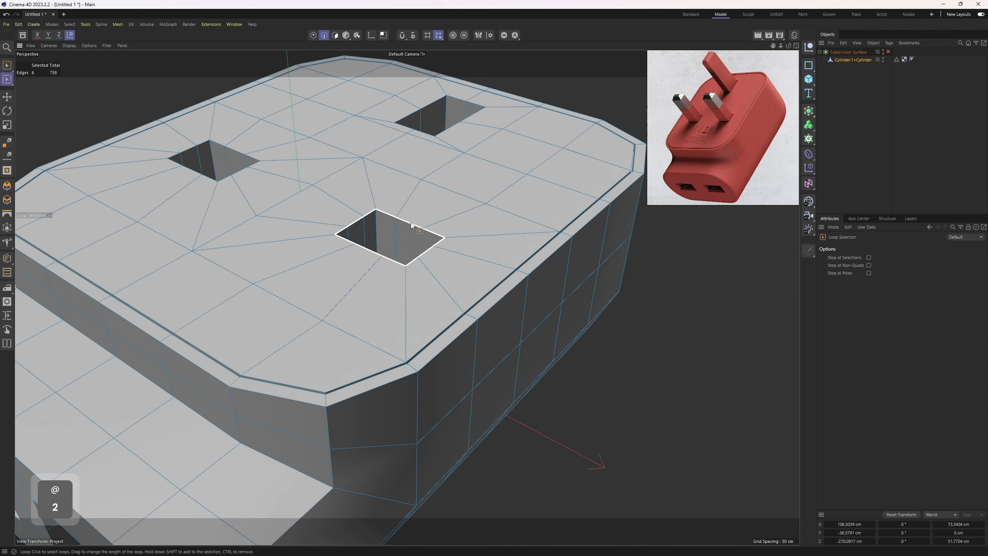
{"action": "left_click", "coordinate": [410, 223]}
{"action": "middle_click_drag", "start_coordinate": [411, 222], "coordinate": [468, 286], "text": "alt"}
{"action": "left_click", "coordinate": [288, 203], "text": "shift"}
{"action": "left_click", "coordinate": [457, 164], "text": "shift"}
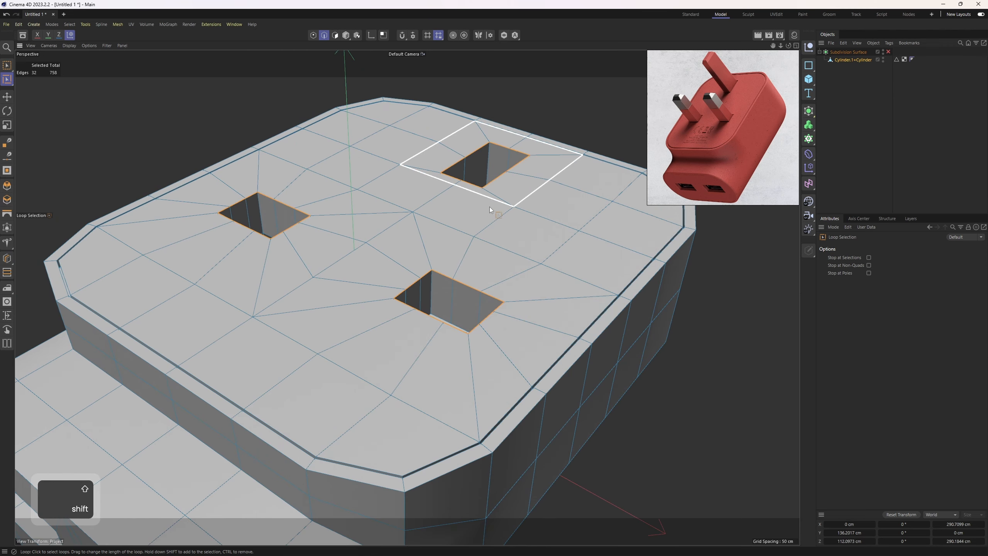
{"action": "left_click_drag", "start_coordinate": [489, 207], "coordinate": [494, 378], "text": "alt"}
{"action": "left_click", "coordinate": [446, 345], "text": "shift"}
{"action": "left_click", "coordinate": [446, 343], "text": "shift"}
{"action": "key", "text": "e"}
{"action": "left_click", "coordinate": [563, 418]}
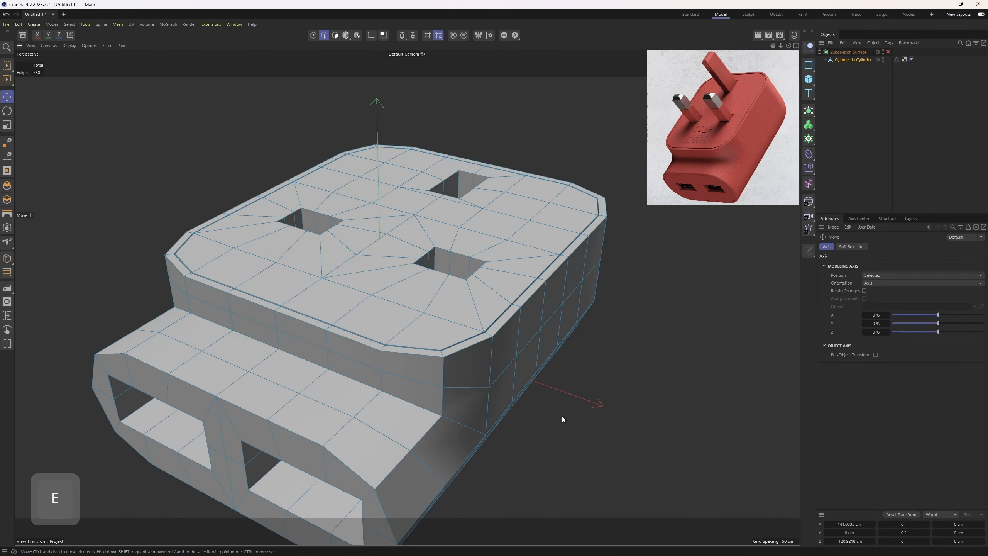
- Select all the body's sharp edges with Phong Break Selection at a phong angle of 50°
{"action": "key", "text": "u"}
{"action": "key", "text": "n"}
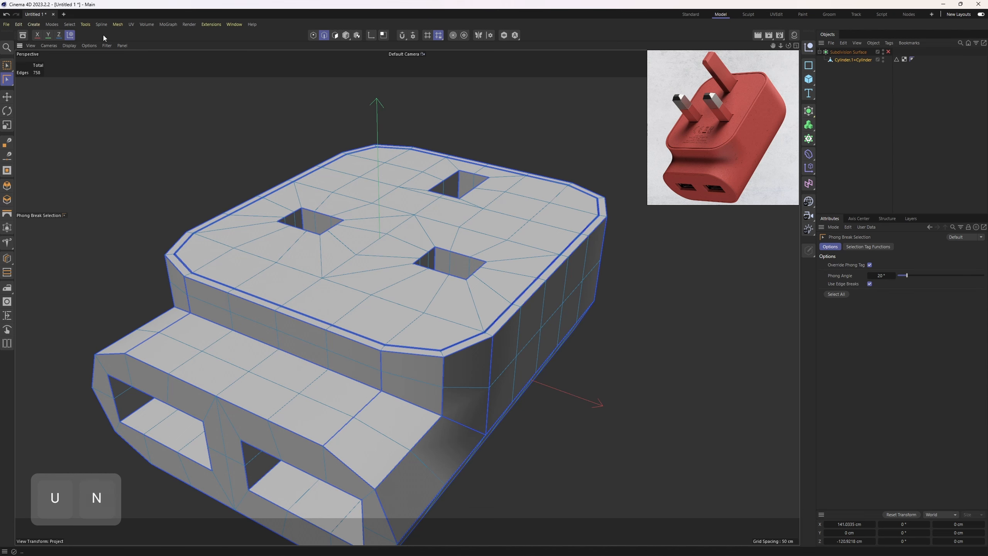
{"action": "left_click", "coordinate": [70, 24]}
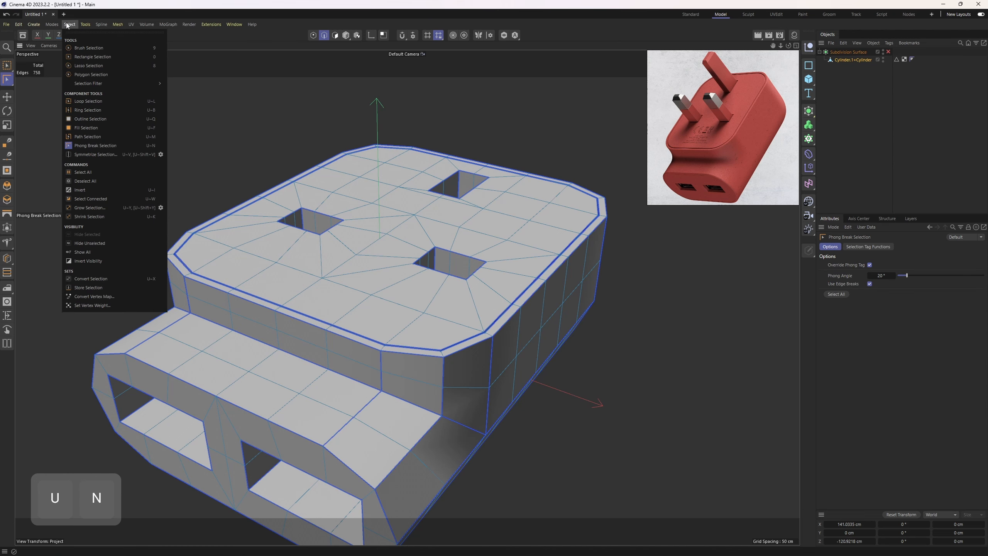
{"action": "left_click", "coordinate": [93, 146]}
{"action": "left_click_drag", "start_coordinate": [479, 314], "coordinate": [491, 330], "text": "alt"}
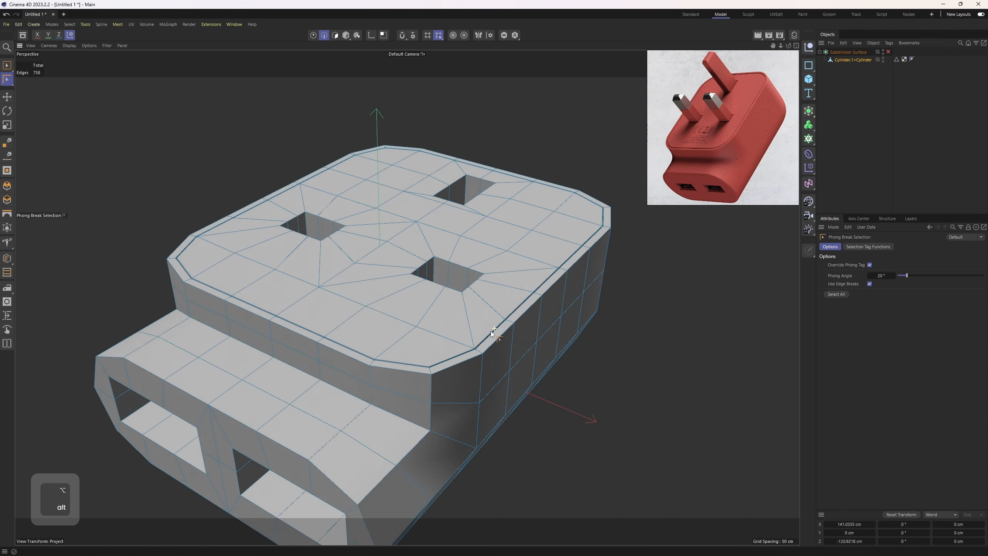
{"action": "left_click", "coordinate": [880, 275]}
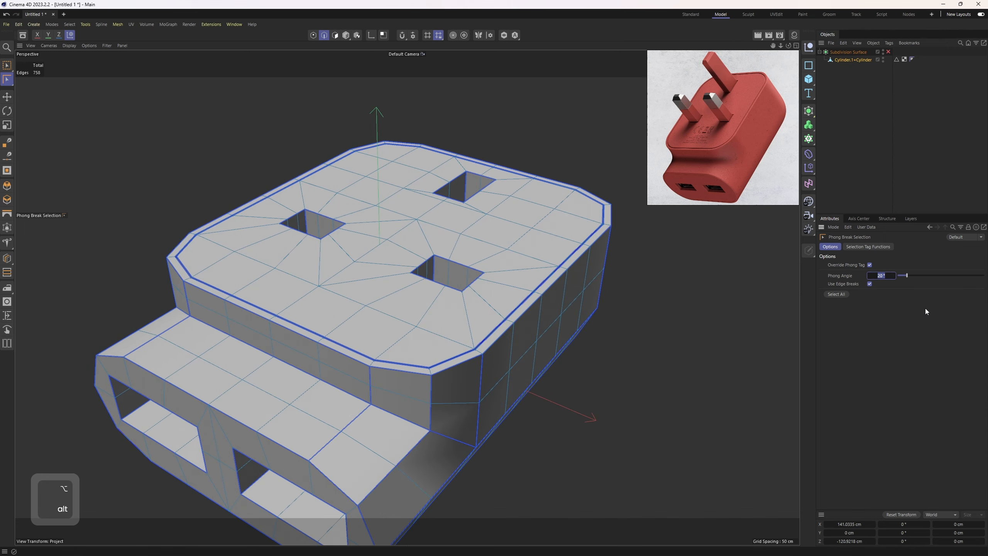
{"action": "type", "text": "40"}
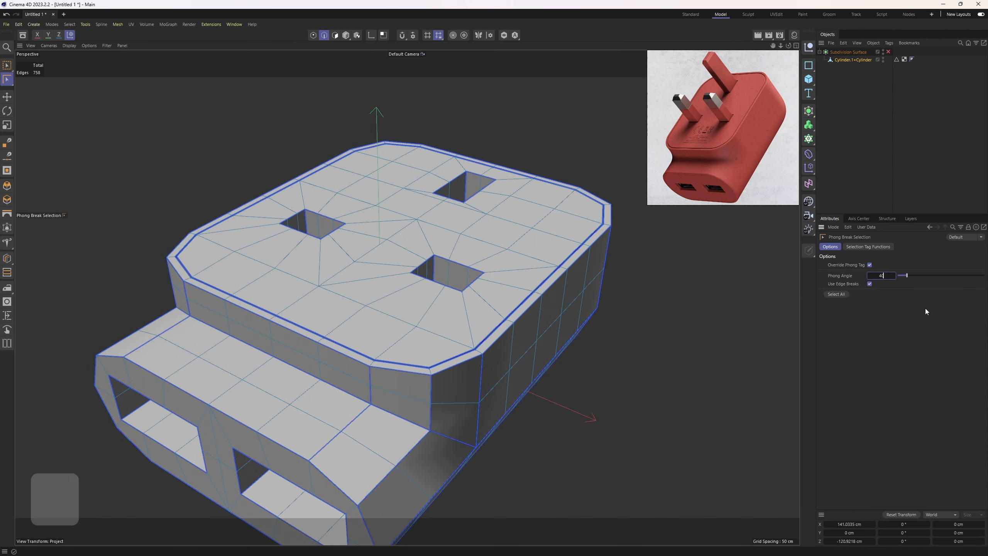
{"action": "key", "text": "Return"}
{"action": "left_click", "coordinate": [881, 275]}
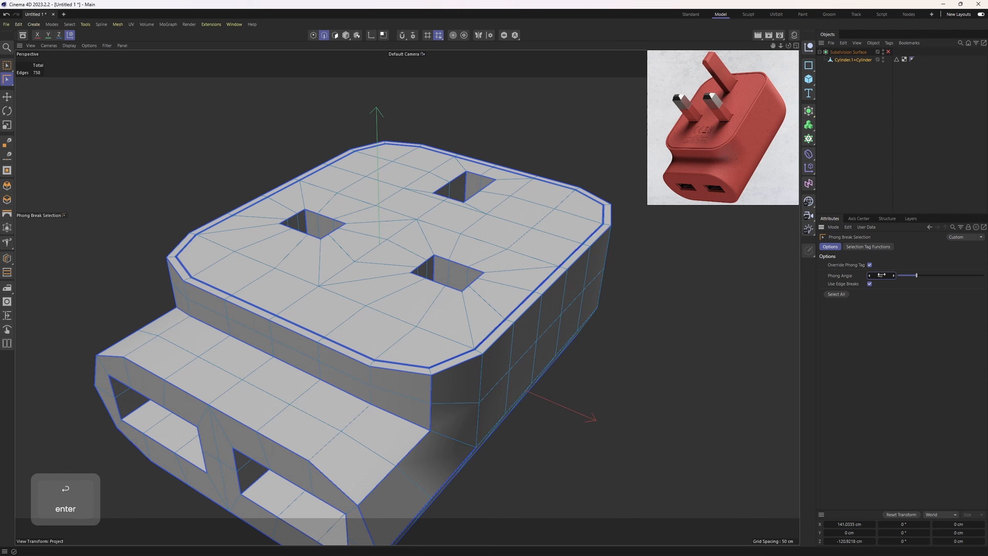
{"action": "type", "text": "50"}
{"action": "key", "text": "Return"}
{"action": "left_click", "coordinate": [836, 294]}
- Deselect the edges along the inner corner where the upper block meets the lower section
{"action": "key", "text": "e"}
{"action": "left_click_drag", "start_coordinate": [429, 372], "coordinate": [518, 332], "text": "alt"}
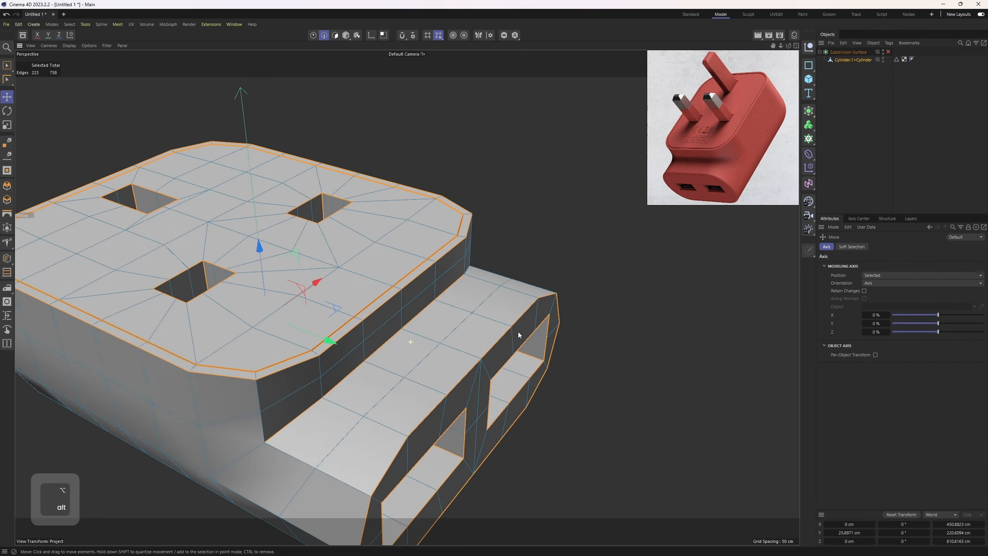
{"action": "left_click", "coordinate": [326, 393], "text": "shift"}
{"action": "left_click_drag", "start_coordinate": [395, 410], "coordinate": [567, 271], "text": "alt"}
- Turn the smoothing back on and raise the selected edges' Subdivision Surface weight to sharpen the holes, ports and outlines
{"action": "key", "text": "q"}
{"action": "scroll", "coordinate": [563, 271], "scroll_direction": "up", "scroll_amount": 3}
{"action": "right_click", "coordinate": [539, 245]}
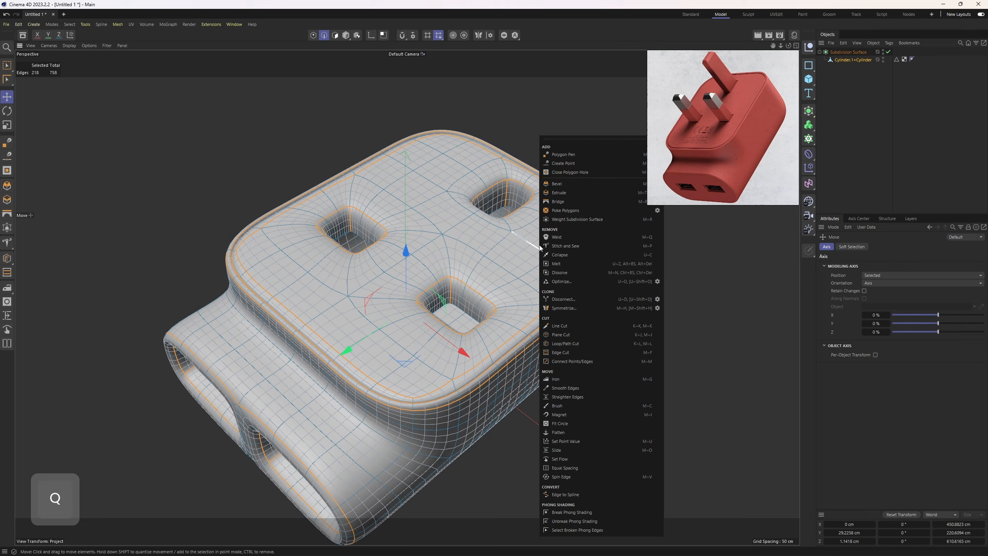
{"action": "left_click", "coordinate": [565, 219]}
{"action": "left_click_drag", "start_coordinate": [544, 253], "coordinate": [468, 316], "text": "alt"}
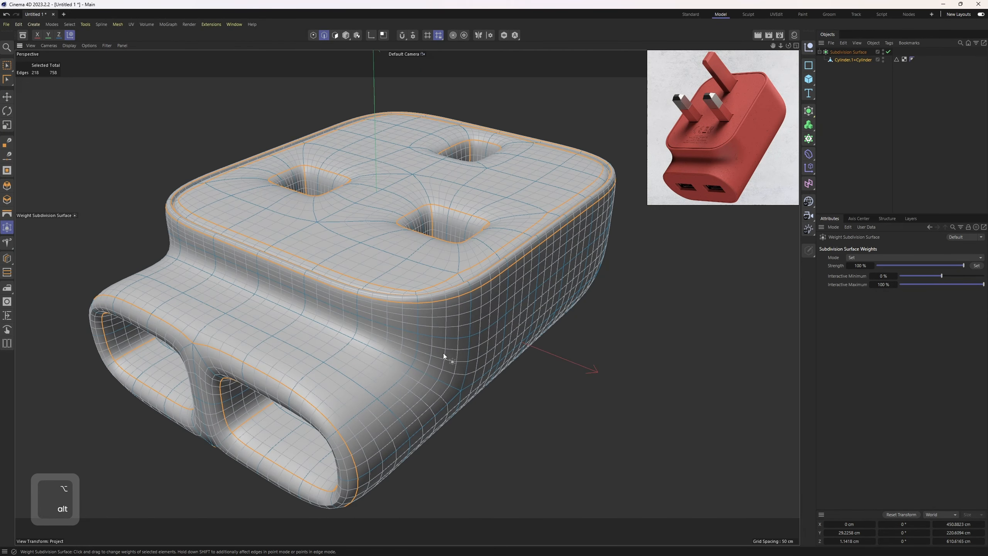
{"action": "left_click_drag", "start_coordinate": [437, 347], "coordinate": [546, 302]}
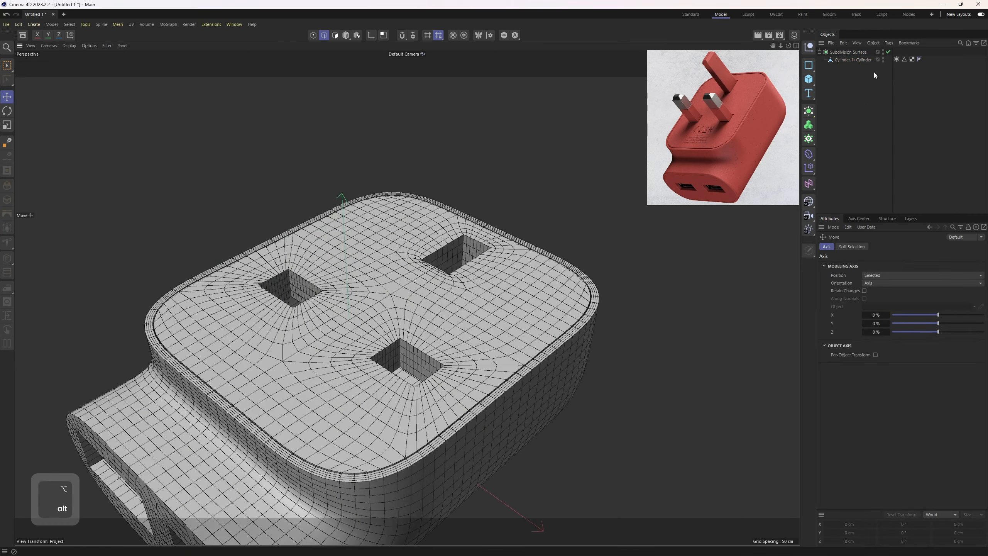
- Set the Subdivision Surface's viewport and renderer levels to 1 and convert it to an editable mesh
{"action": "left_click", "coordinate": [851, 52]}
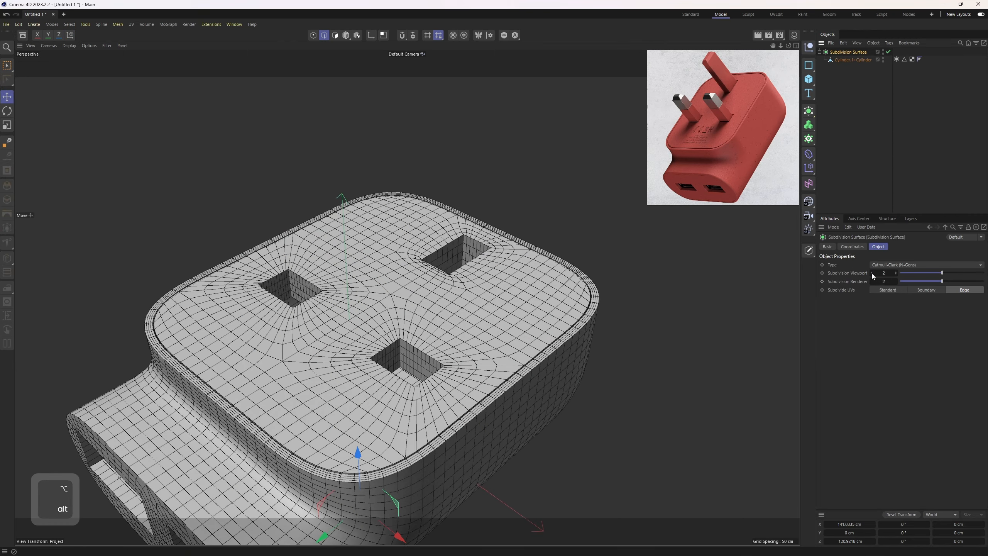
{"action": "left_click", "coordinate": [871, 274]}
{"action": "left_click", "coordinate": [872, 281]}
{"action": "left_click", "coordinate": [895, 273]}
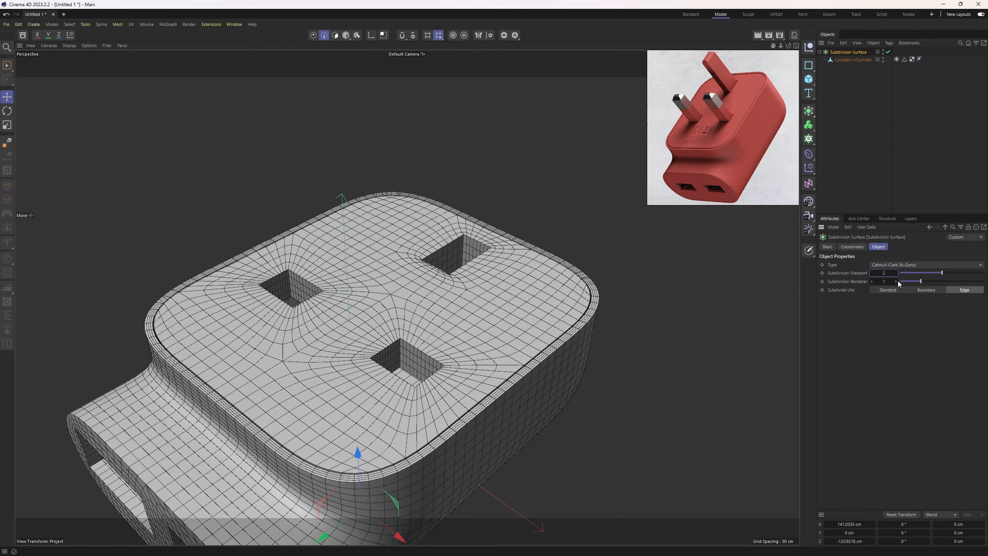
{"action": "left_click", "coordinate": [872, 273]}
{"action": "scroll", "coordinate": [502, 276], "scroll_direction": "down", "scroll_amount": 4}
{"action": "left_click_drag", "start_coordinate": [501, 276], "coordinate": [482, 269], "text": "alt"}
{"action": "key", "text": "c"}
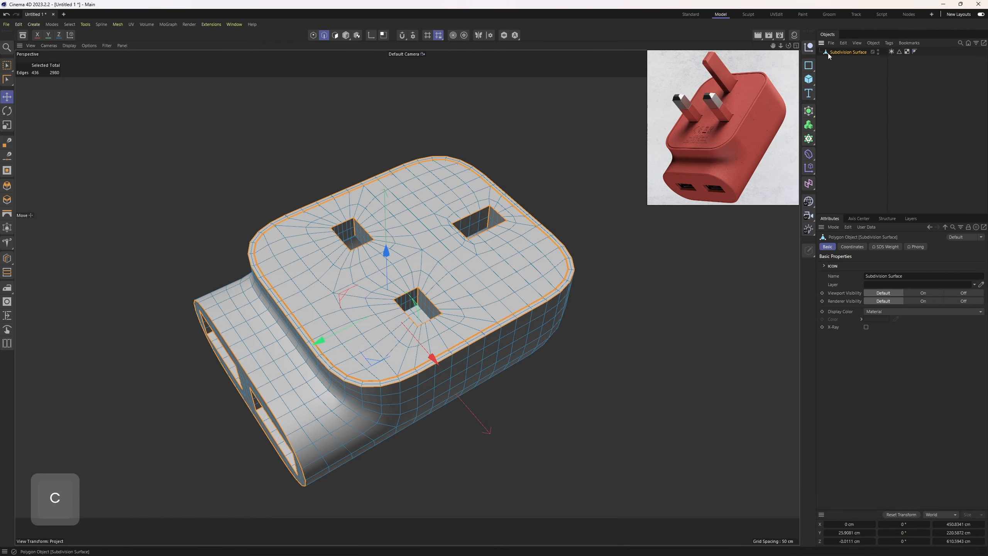
- Delete the mesh's SDS Weight tag and place the mesh under a new Subdivision Surface
{"action": "left_click", "coordinate": [892, 52]}
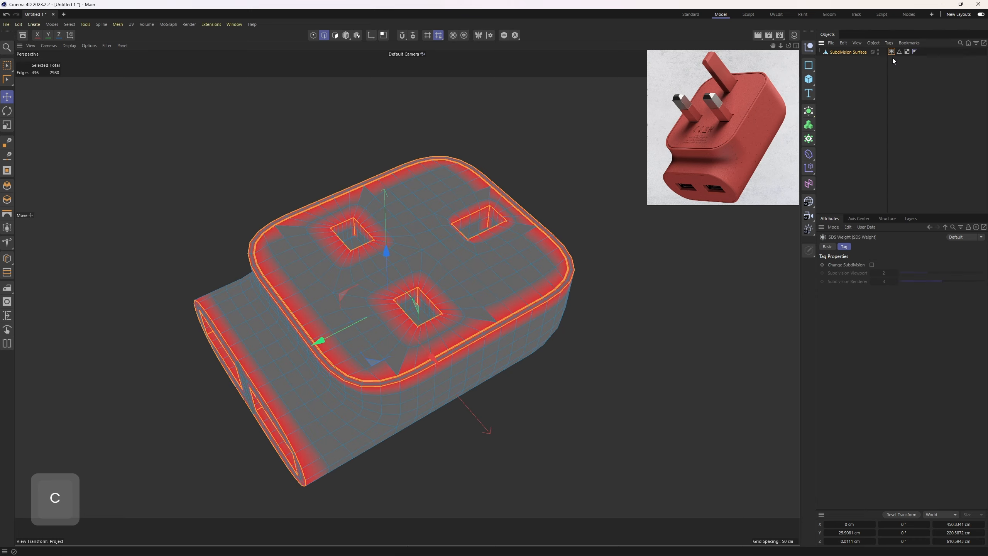
{"action": "key", "text": "Delete"}
{"action": "left_click", "coordinate": [855, 51]}
{"action": "key", "text": "1"}
{"action": "scroll", "coordinate": [439, 328], "scroll_direction": "up", "scroll_amount": 3}
{"action": "left_click_drag", "start_coordinate": [439, 328], "coordinate": [513, 257], "text": "alt"}
{"action": "key", "text": "k"}
{"action": "key", "text": "l"}
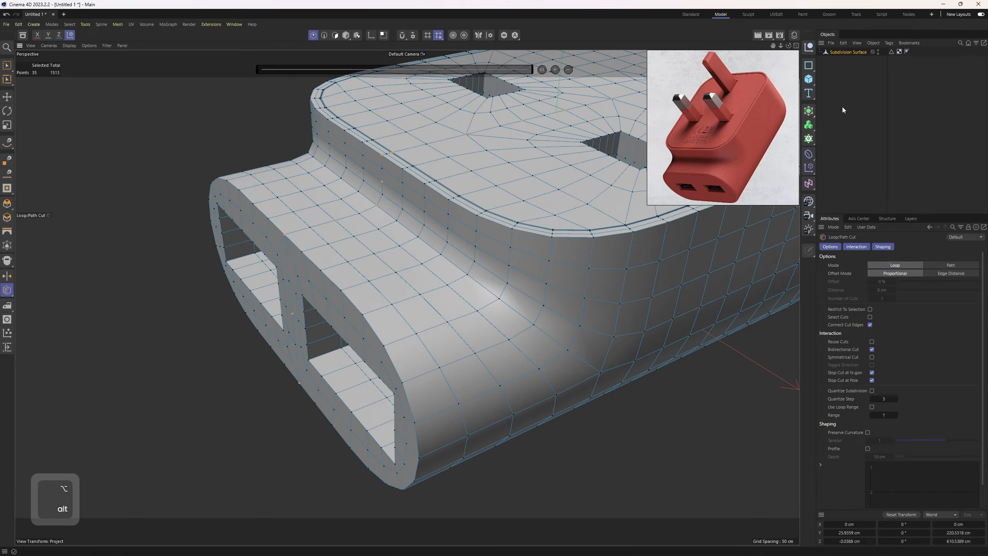
{"action": "left_click", "coordinate": [808, 111], "text": "alt"}
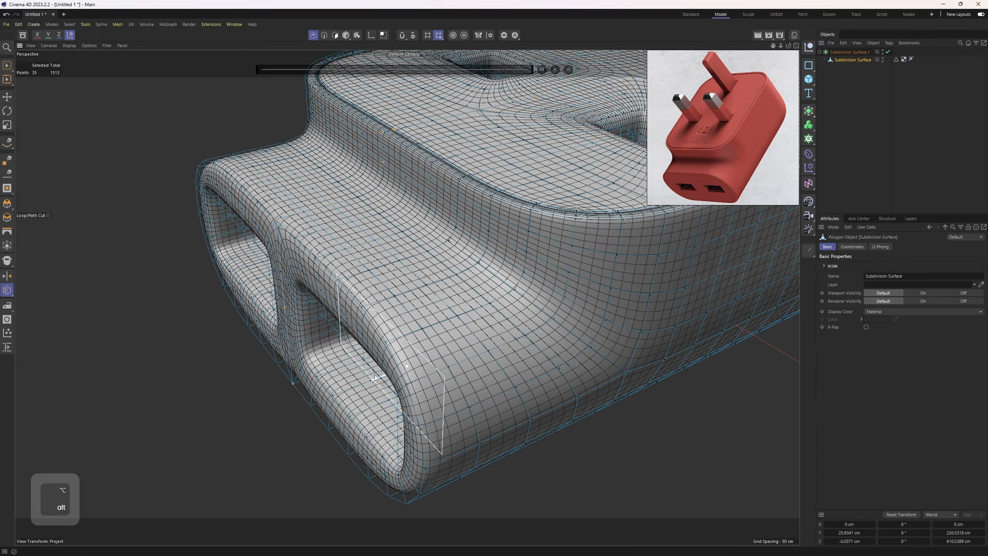
- Slide the edge loop inside the right USB port forward until it sits just behind the opening
{"action": "left_click_drag", "start_coordinate": [374, 375], "coordinate": [519, 250], "text": "alt"}
{"action": "left_click", "coordinate": [407, 320]}
{"action": "key", "text": "q"}
{"action": "key", "text": "Return"}
{"action": "key", "text": "r"}
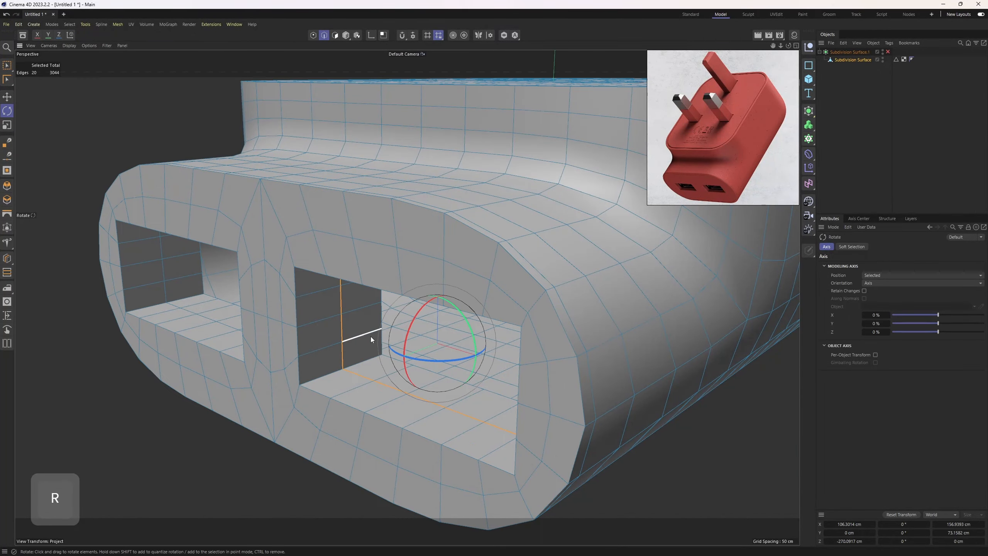
{"action": "scroll", "coordinate": [370, 336], "scroll_direction": "up", "scroll_amount": 1}
{"action": "scroll", "coordinate": [401, 349], "scroll_direction": "up", "scroll_amount": 2}
{"action": "key", "text": "m"}
{"action": "key", "text": "o"}
{"action": "left_click_drag", "start_coordinate": [342, 343], "coordinate": [303, 221], "text": "ctrl"}
{"action": "key", "text": "ctrl+z"}
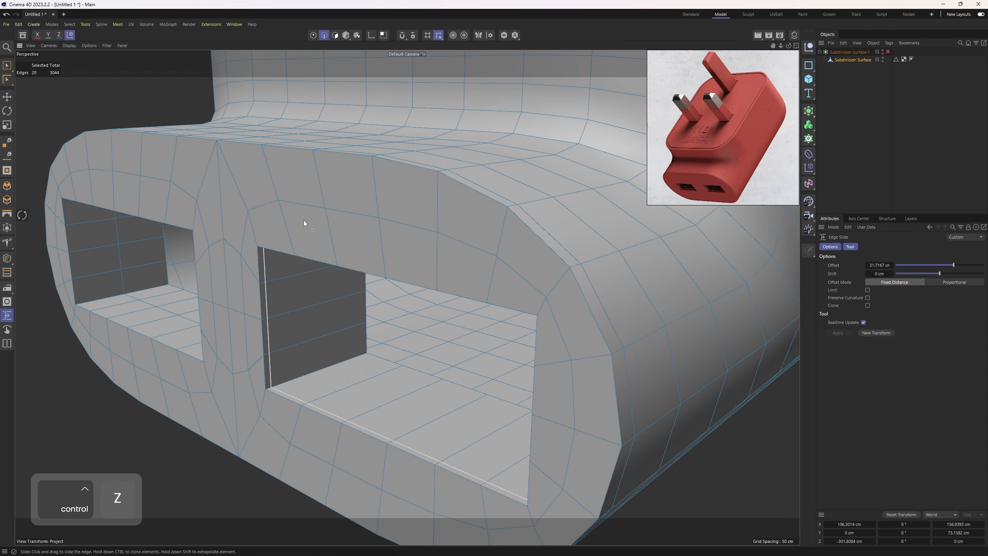
- Slide the front-face edge loop around the right USB port close to its opening, using a Proportional offset of about -79%
{"action": "double_click", "coordinate": [306, 209]}
{"action": "scroll", "coordinate": [563, 341], "scroll_direction": "down", "scroll_amount": 1}
{"action": "mouse_move", "coordinate": [551, 290]}
{"action": "left_mouse_down", "text": "alt"}
{"action": "mouse_move", "coordinate": [548, 269]}
{"action": "mouse_move", "coordinate": [535, 296]}
{"action": "mouse_move", "coordinate": [548, 304]}
{"action": "mouse_move", "coordinate": [537, 310]}
{"action": "mouse_move", "coordinate": [554, 309]}
{"action": "left_mouse_up", "text": "alt"}
{"action": "left_click", "coordinate": [954, 282]}
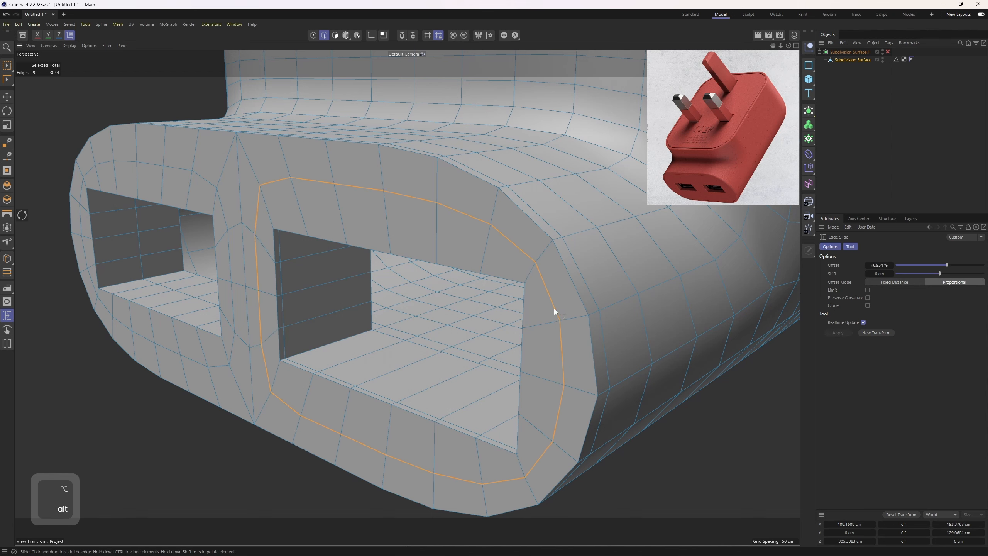
{"action": "left_click_drag", "start_coordinate": [957, 264], "coordinate": [904, 257]}
{"action": "key", "text": "q"}
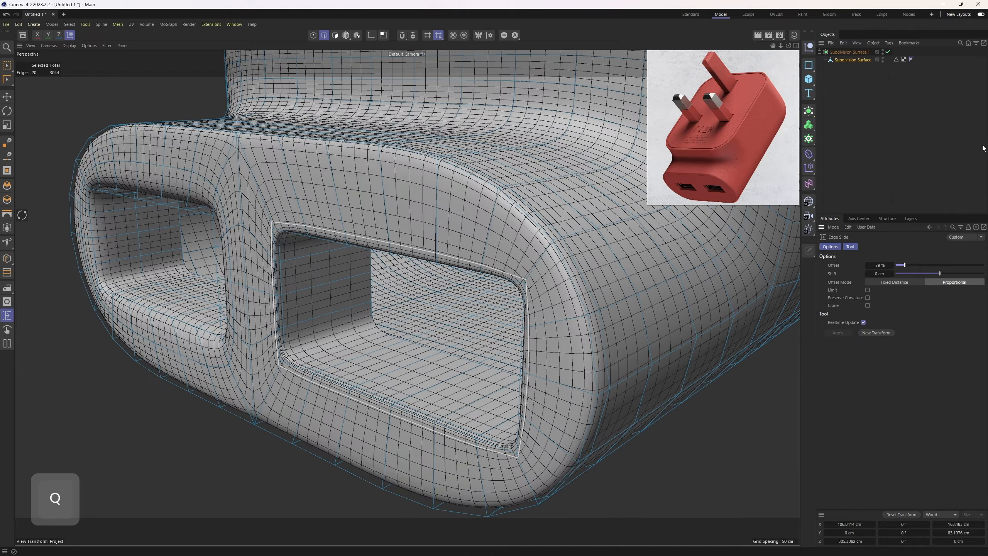
{"action": "left_click_drag", "start_coordinate": [486, 280], "coordinate": [450, 235], "text": "alt"}
{"action": "key", "text": "n"}
{"action": "key", "text": "a"}
{"action": "right_click_drag", "start_coordinate": [451, 235], "coordinate": [436, 255], "text": "alt"}
{"action": "left_click_drag", "start_coordinate": [435, 256], "coordinate": [406, 282], "text": "alt"}
{"action": "key", "text": "q"}
{"action": "key", "text": "ctrl+z"}
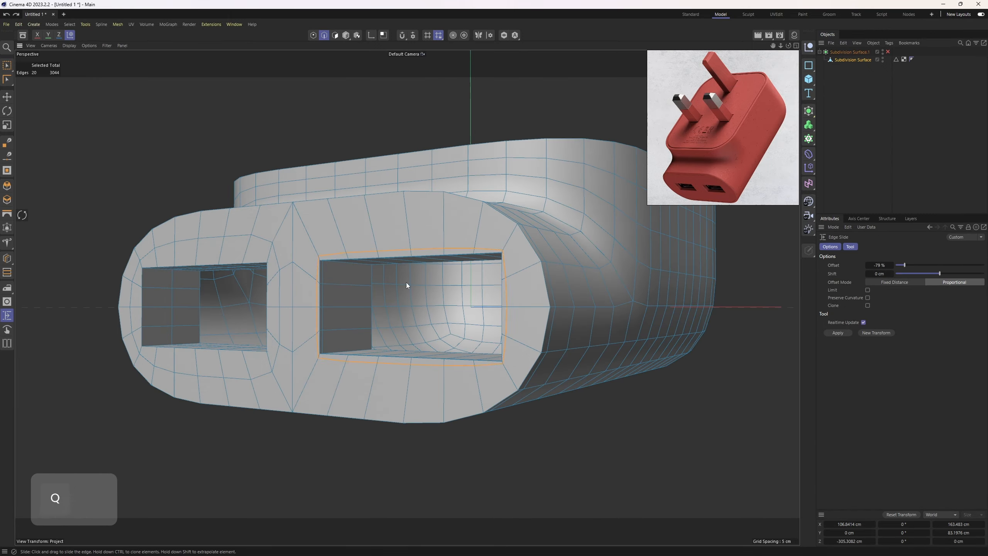
- Move the cross edges on the right port's upper inner wall close to its inner corner near the body's centre
{"action": "right_click_drag", "start_coordinate": [406, 283], "coordinate": [424, 281], "text": "alt"}
{"action": "key", "text": "e"}
{"action": "left_click_drag", "start_coordinate": [348, 281], "coordinate": [358, 241], "text": "alt"}
{"action": "right_click_drag", "start_coordinate": [358, 241], "coordinate": [364, 234], "text": "alt"}
{"action": "key", "text": "e"}
{"action": "left_click", "coordinate": [358, 214]}
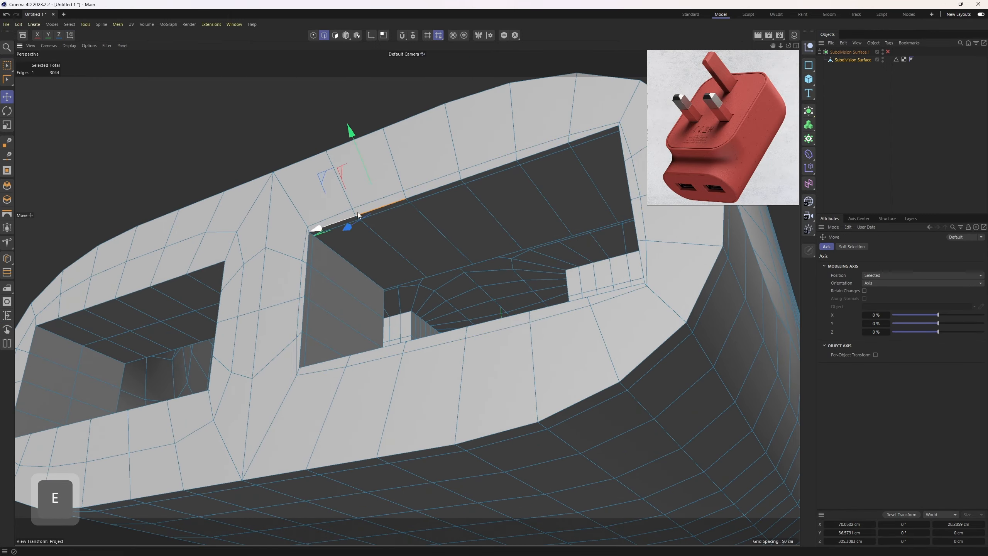
{"action": "left_click", "coordinate": [361, 272], "text": "ctrl+shift"}
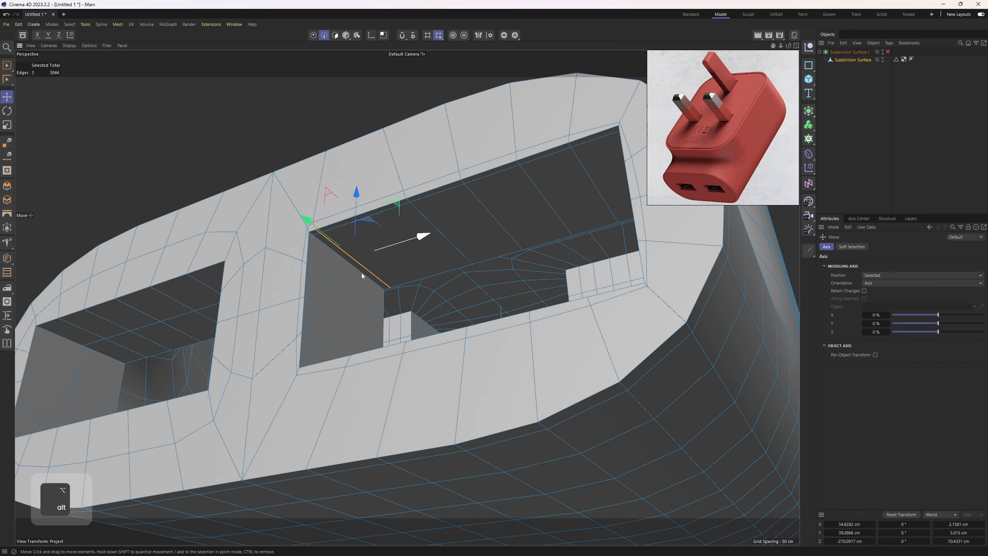
- Move the matching three edges on the port's lower inner wall close to the same inner corner
{"action": "left_click_drag", "start_coordinate": [361, 272], "coordinate": [417, 388], "text": "alt"}
{"action": "left_click", "coordinate": [419, 388]}
{"action": "scroll", "coordinate": [381, 432], "scroll_direction": "up", "scroll_amount": 5, "text": "ctrl+shift"}
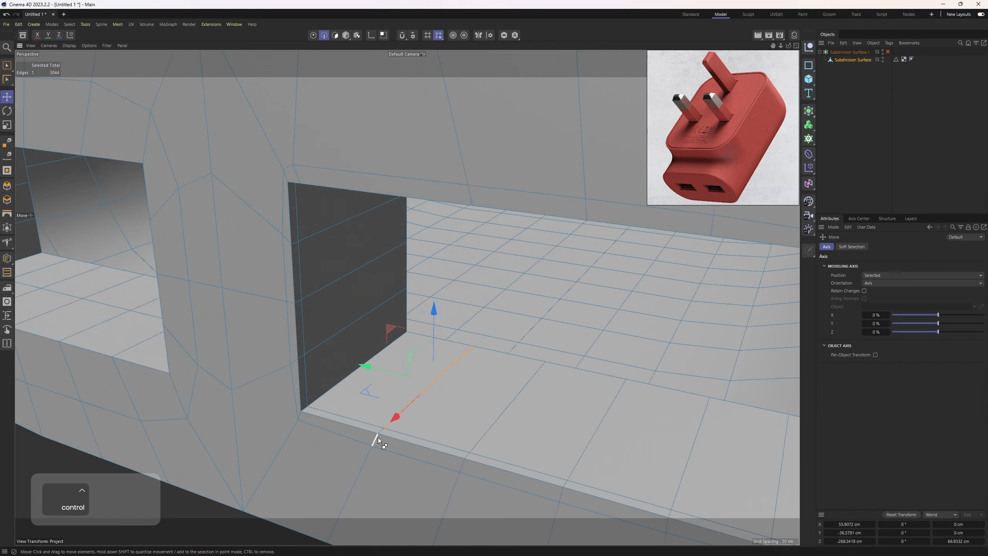
{"action": "left_click", "coordinate": [378, 437], "text": "ctrl+shift"}
{"action": "left_click_drag", "start_coordinate": [496, 410], "coordinate": [457, 402]}
{"action": "key", "text": "q"}
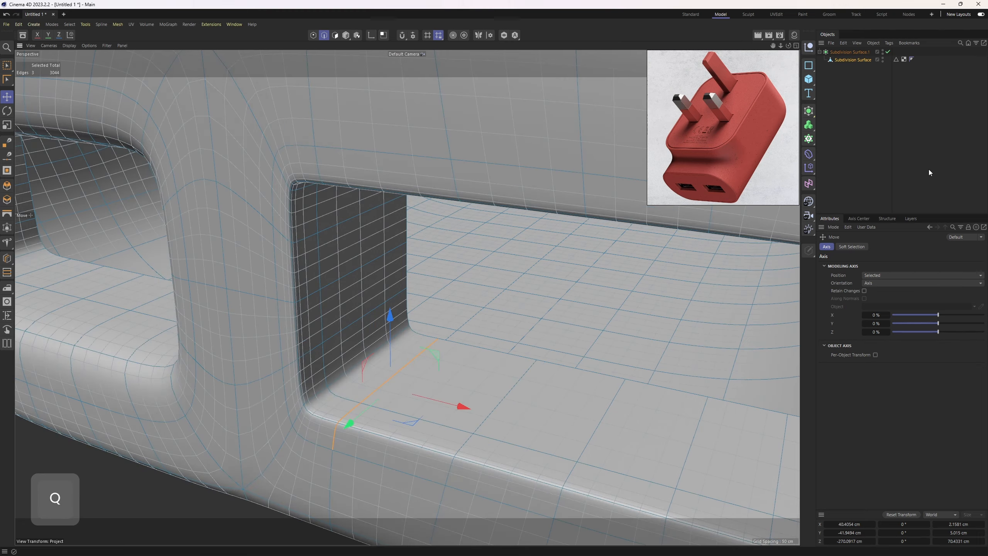
{"action": "left_click", "coordinate": [929, 170]}
{"action": "scroll", "coordinate": [452, 300], "scroll_direction": "down", "scroll_amount": 8}
{"action": "left_click_drag", "start_coordinate": [452, 300], "coordinate": [486, 249], "text": "alt"}
{"action": "scroll", "coordinate": [571, 305], "scroll_direction": "up", "scroll_amount": 2}
{"action": "key", "text": "ctrl+z"}
{"action": "key", "text": "q"}
- Move the cross edges on the right port's upper inner wall close to its outer corner
{"action": "scroll", "coordinate": [540, 304], "scroll_direction": "up", "scroll_amount": 3}
{"action": "left_click", "coordinate": [475, 230]}
{"action": "left_click", "coordinate": [448, 257], "text": "ctrl+shift"}
{"action": "left_click_drag", "start_coordinate": [496, 285], "coordinate": [525, 382]}
- Move the three edges on the right port's lower inner wall close to its outer corner
{"action": "left_click", "coordinate": [448, 342]}
{"action": "scroll", "coordinate": [465, 403], "scroll_direction": "up", "scroll_amount": 3}
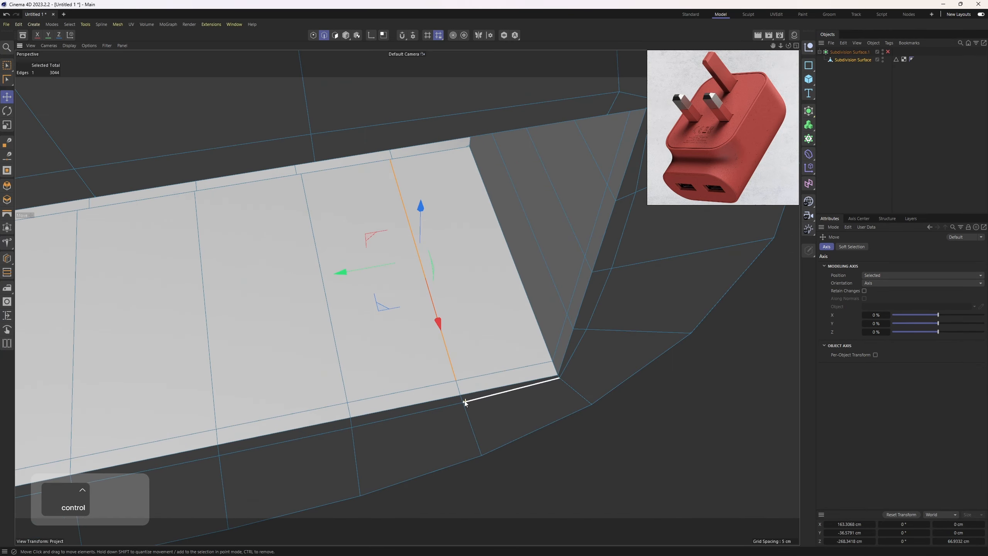
{"action": "left_click", "coordinate": [462, 399], "text": "ctrl+shift"}
{"action": "left_click_drag", "start_coordinate": [492, 265], "coordinate": [551, 252]}
{"action": "key", "text": "q"}
{"action": "left_click", "coordinate": [929, 170]}
{"action": "scroll", "coordinate": [387, 258], "scroll_direction": "down", "scroll_amount": 8}
{"action": "left_click_drag", "start_coordinate": [388, 258], "coordinate": [390, 212], "text": "alt"}
{"action": "key", "text": "ctrl+z"}
{"action": "key", "text": "q"}
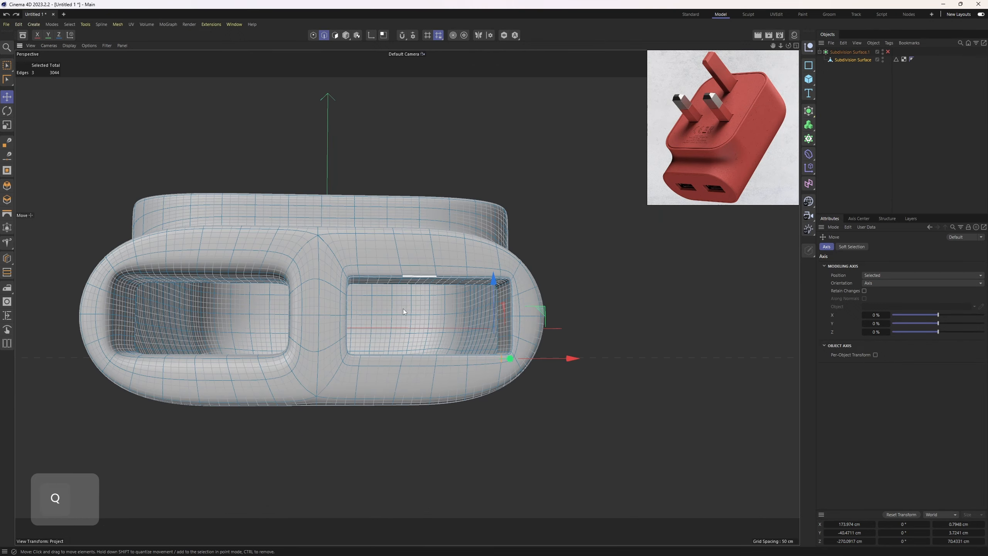
- Clone the front face's outline edge loop inward with Edge Slide at an offset of about 24.6%
{"action": "left_click_drag", "start_coordinate": [403, 309], "coordinate": [456, 272], "text": "alt"}
{"action": "key", "text": "u"}
{"action": "key", "text": "l"}
{"action": "left_click", "coordinate": [478, 274]}
{"action": "scroll", "coordinate": [479, 275], "scroll_direction": "up", "scroll_amount": 1}
{"action": "key", "text": "m"}
{"action": "key", "text": "o"}
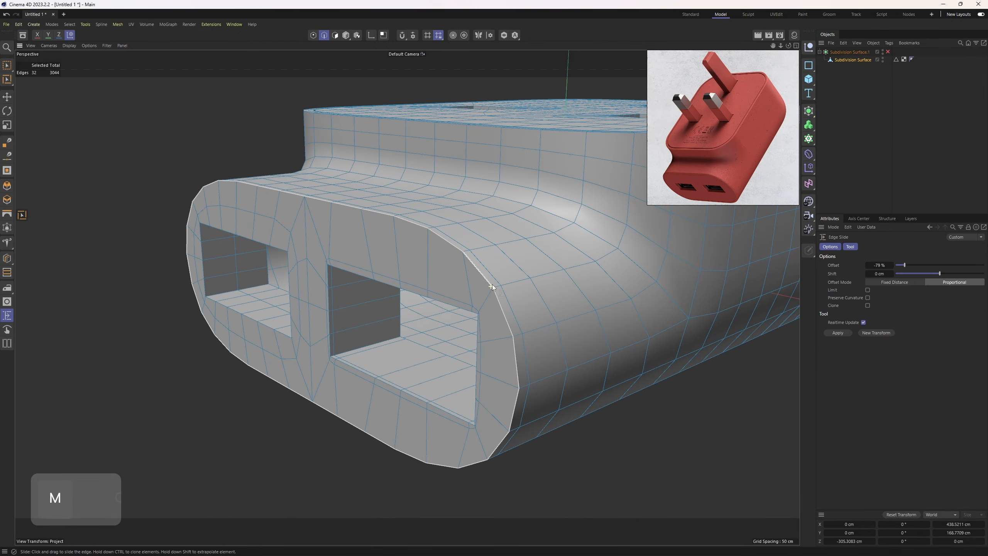
{"action": "scroll", "coordinate": [492, 284], "scroll_direction": "up", "scroll_amount": 1}
{"action": "left_click_drag", "start_coordinate": [503, 321], "coordinate": [504, 321], "text": "ctrl"}
{"action": "key", "text": "q"}
{"action": "left_click", "coordinate": [923, 148]}
{"action": "left_click_drag", "start_coordinate": [419, 265], "coordinate": [451, 321], "text": "alt"}
{"action": "middle_click_drag", "start_coordinate": [451, 321], "coordinate": [432, 483], "text": "alt"}
{"action": "key", "text": "ctrl+z"}
{"action": "key", "text": "q"}
{"action": "scroll", "coordinate": [566, 294], "scroll_direction": "up", "scroll_amount": 2}
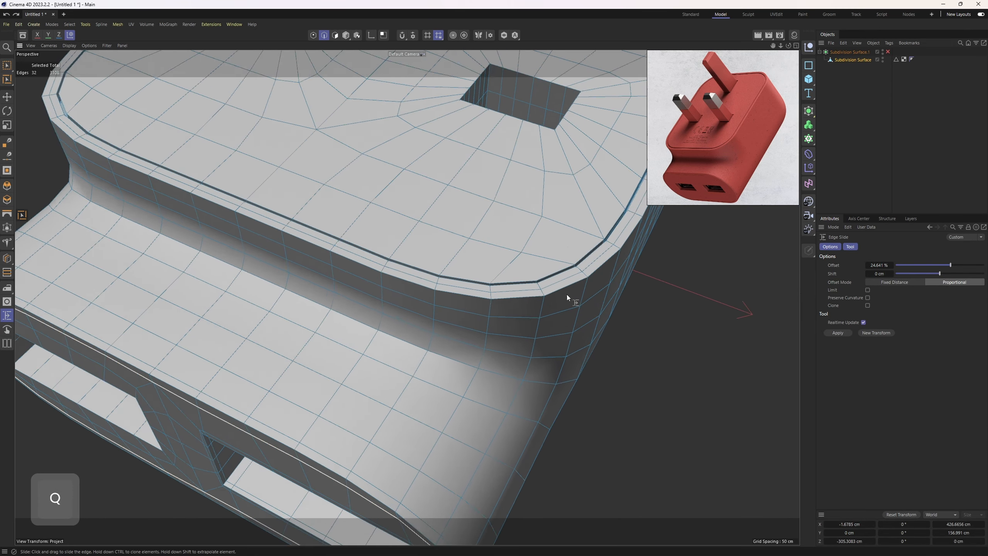
- Remove the middle edge loop on the upper block's flat rim and cut a new loop just below the outer edge
{"action": "left_click_drag", "start_coordinate": [567, 294], "coordinate": [545, 282], "text": "alt"}
{"action": "key", "text": "ctrl+z"}
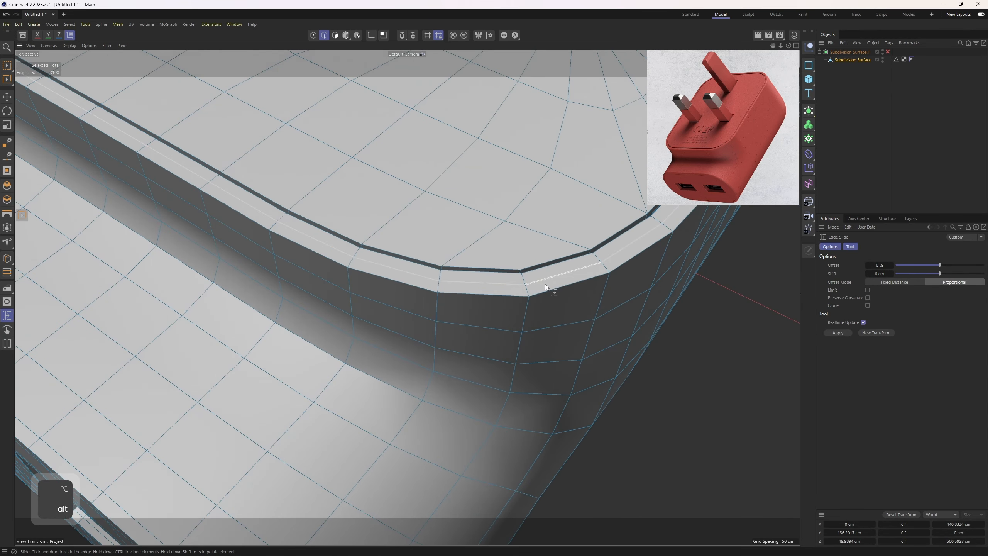
{"action": "key", "text": "m"}
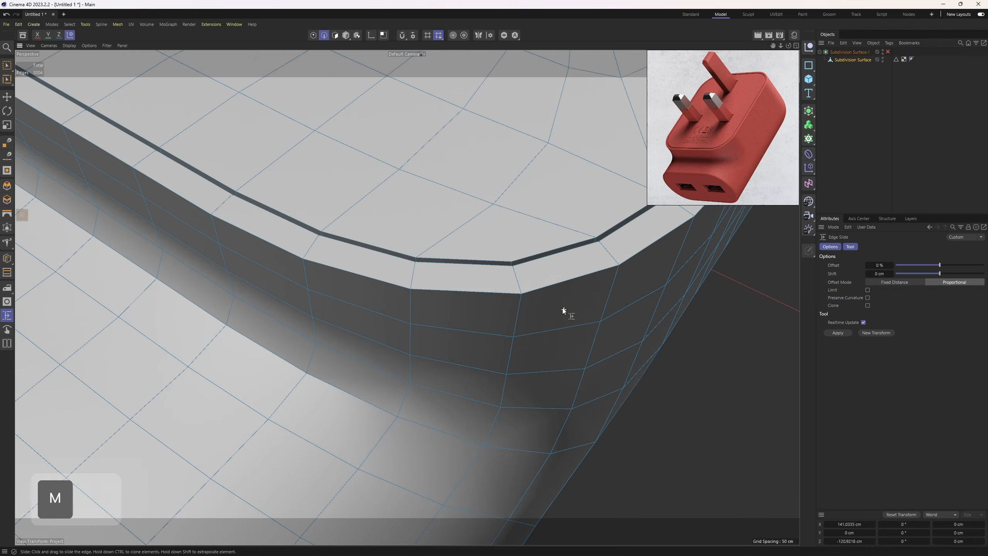
{"action": "key", "text": "o"}
{"action": "left_click_drag", "start_coordinate": [562, 308], "coordinate": [532, 286], "text": "alt"}
{"action": "key", "text": "k"}
{"action": "key", "text": "l"}
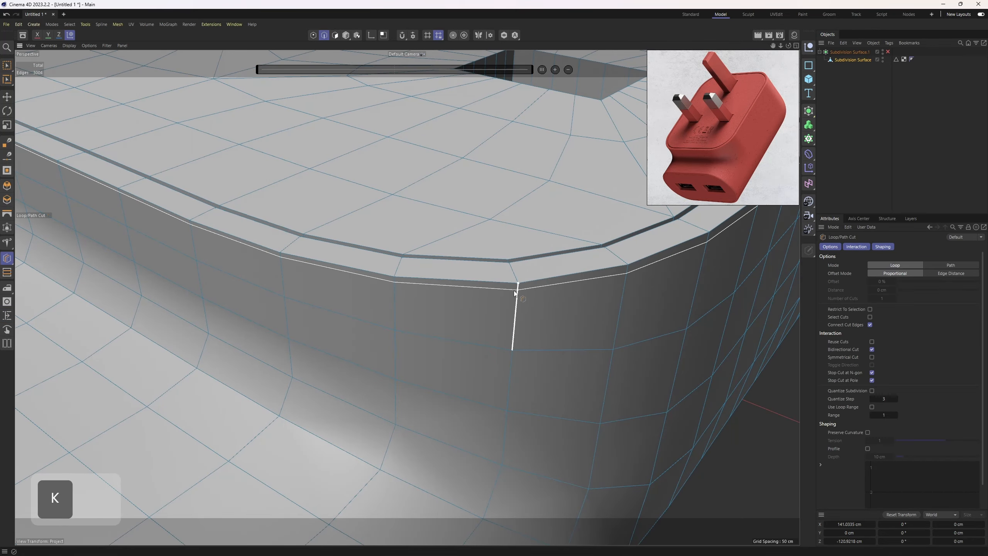
{"action": "key", "text": "q"}
{"action": "left_click_drag", "start_coordinate": [574, 221], "coordinate": [514, 388], "text": "alt"}
{"action": "right_click_drag", "start_coordinate": [514, 389], "coordinate": [506, 362], "text": "alt"}
{"action": "key", "text": "ctrl+z"}
{"action": "key", "text": "q"}
- Slide the edge loops around and inside the right pin hole close to its upper edge
{"action": "left_click_drag", "start_coordinate": [506, 362], "coordinate": [459, 275], "text": "alt"}
{"action": "key", "text": "e"}
{"action": "double_click", "coordinate": [459, 275]}
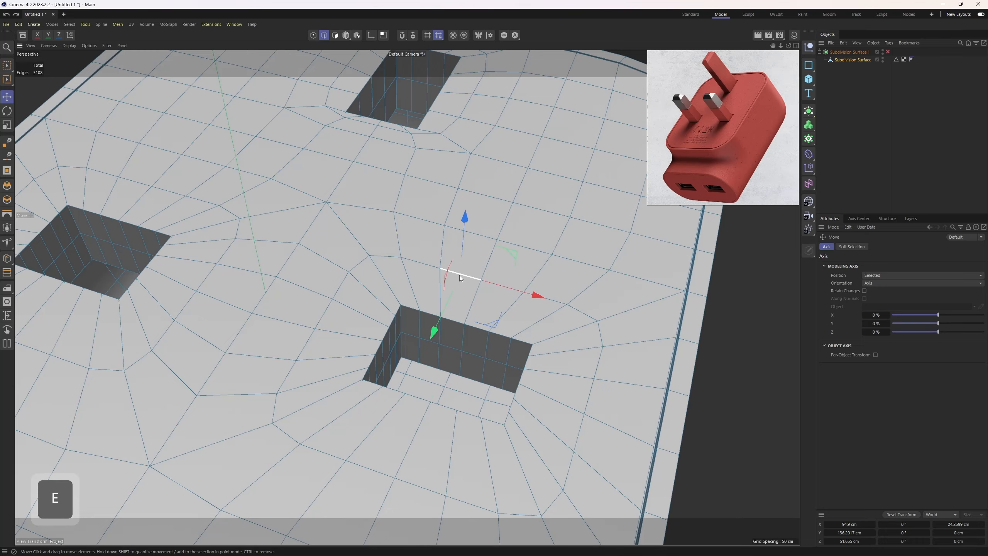
{"action": "key", "text": "m"}
{"action": "key", "text": "o"}
{"action": "scroll", "coordinate": [542, 297], "scroll_direction": "up", "scroll_amount": 3}
{"action": "left_click_drag", "start_coordinate": [614, 355], "coordinate": [641, 362]}
{"action": "key", "text": "ctrl+z"}
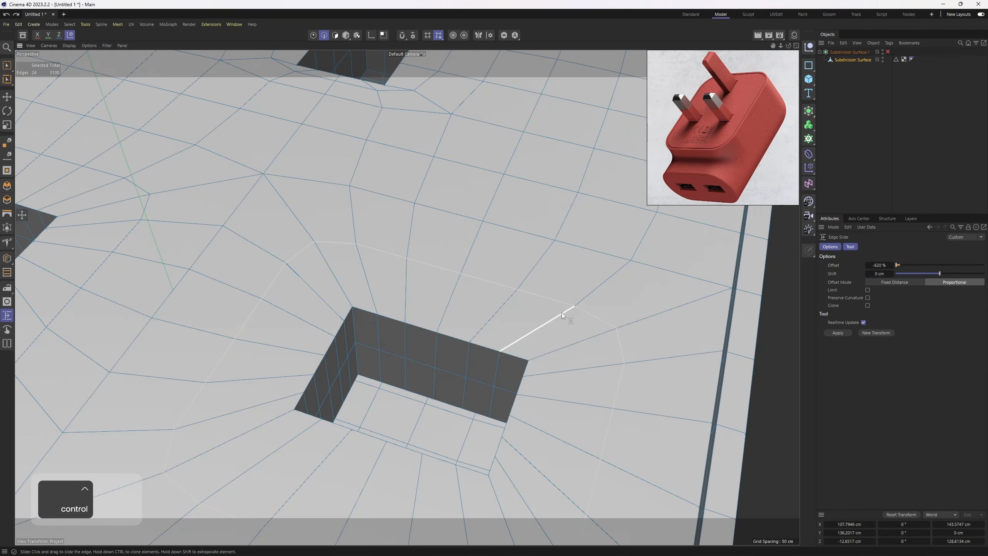
{"action": "left_click_drag", "start_coordinate": [553, 299], "coordinate": [535, 320]}
{"action": "left_click_drag", "start_coordinate": [445, 370], "coordinate": [467, 327]}
{"action": "key", "text": "q"}
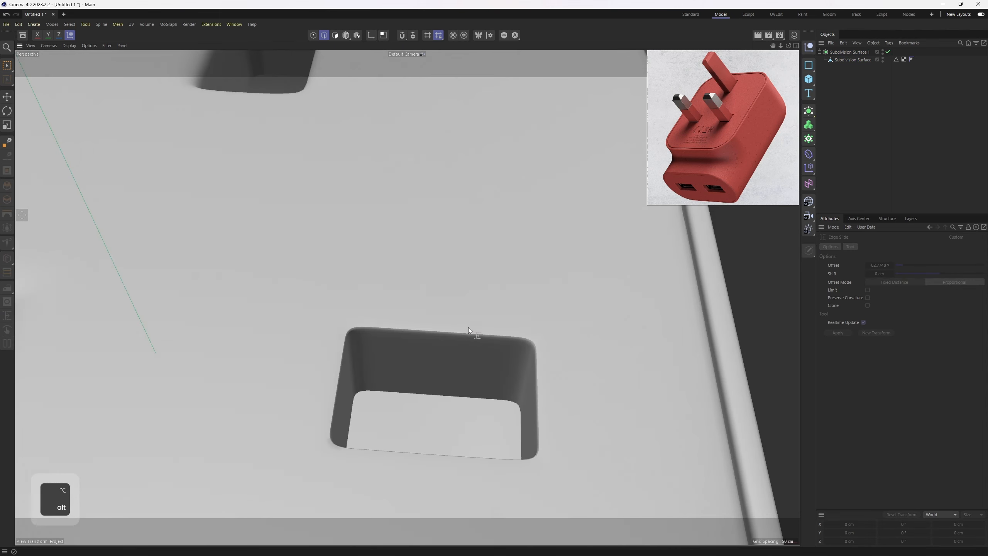
{"action": "right_click_drag", "start_coordinate": [467, 328], "coordinate": [592, 349], "text": "alt"}
{"action": "key", "text": "ctrl+z"}
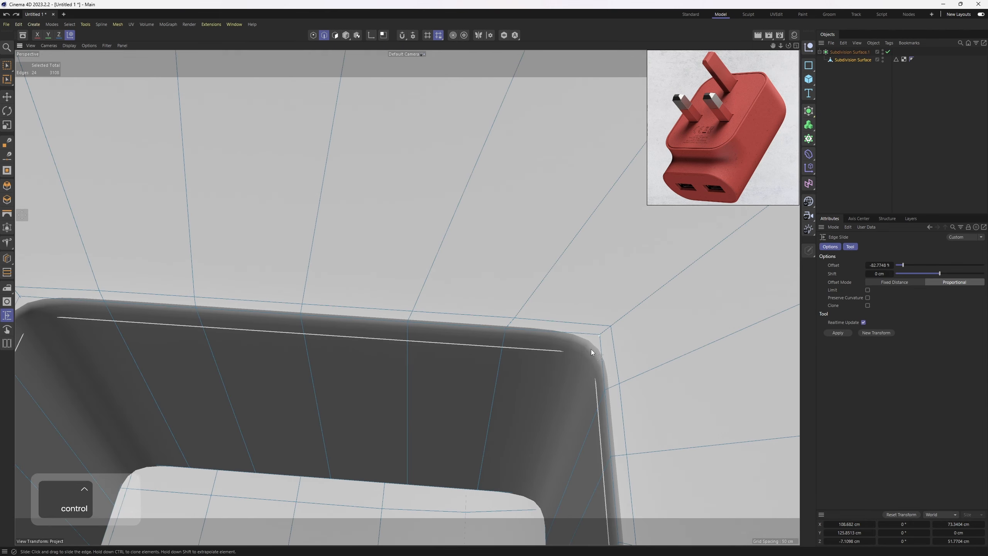
- Set the mesh's phong angle to 74°
{"action": "left_click", "coordinate": [911, 59]}
{"action": "left_click", "coordinate": [928, 273]}
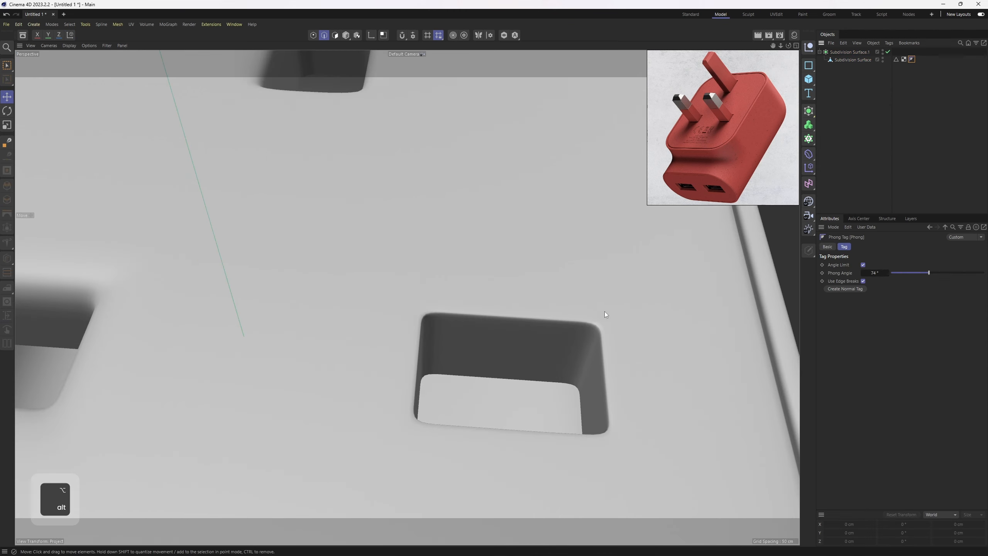
{"action": "left_click_drag", "start_coordinate": [604, 312], "coordinate": [585, 288], "text": "alt"}
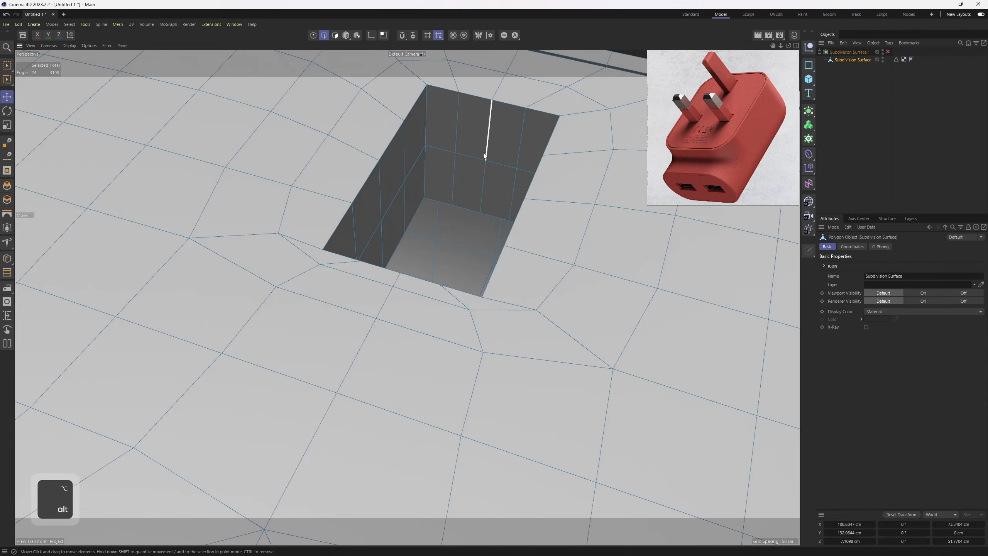
- Slide the single rear pin hole's inner wall loop and its surrounding surface loop close to the hole's edge
{"action": "double_click", "coordinate": [472, 151]}
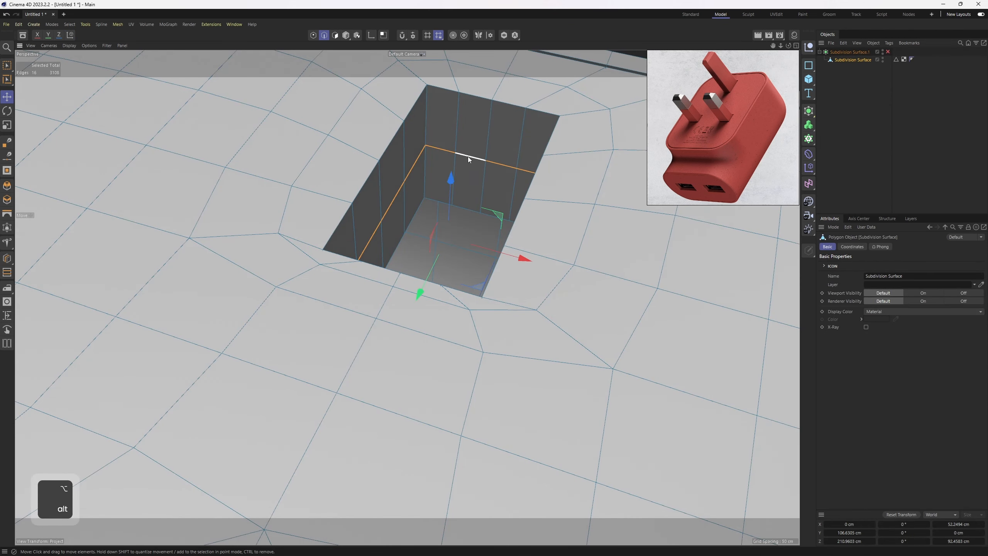
{"action": "key", "text": "m"}
{"action": "key", "text": "o"}
{"action": "left_click_drag", "start_coordinate": [464, 104], "coordinate": [514, 162], "text": "alt"}
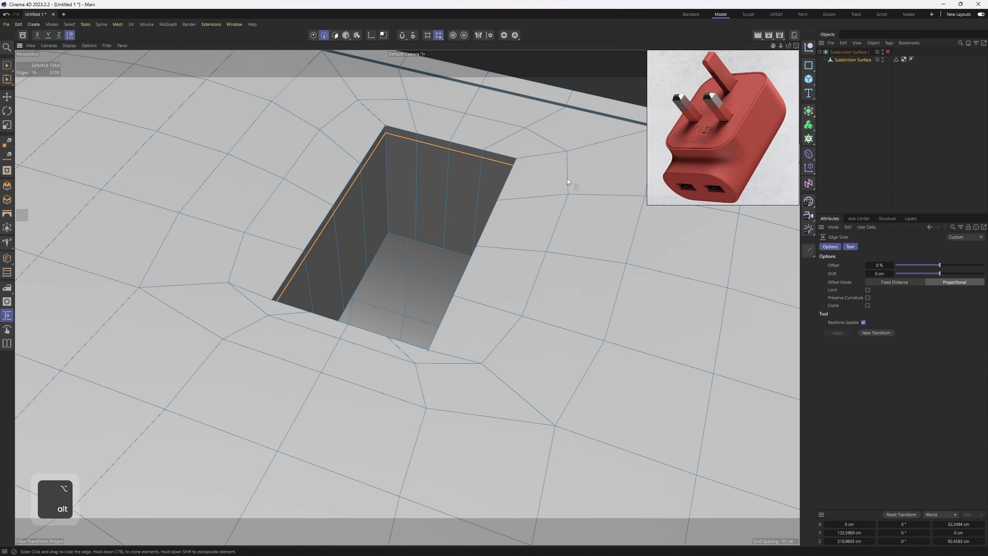
{"action": "double_click", "coordinate": [567, 178]}
{"action": "left_click_drag", "start_coordinate": [566, 178], "coordinate": [560, 180]}
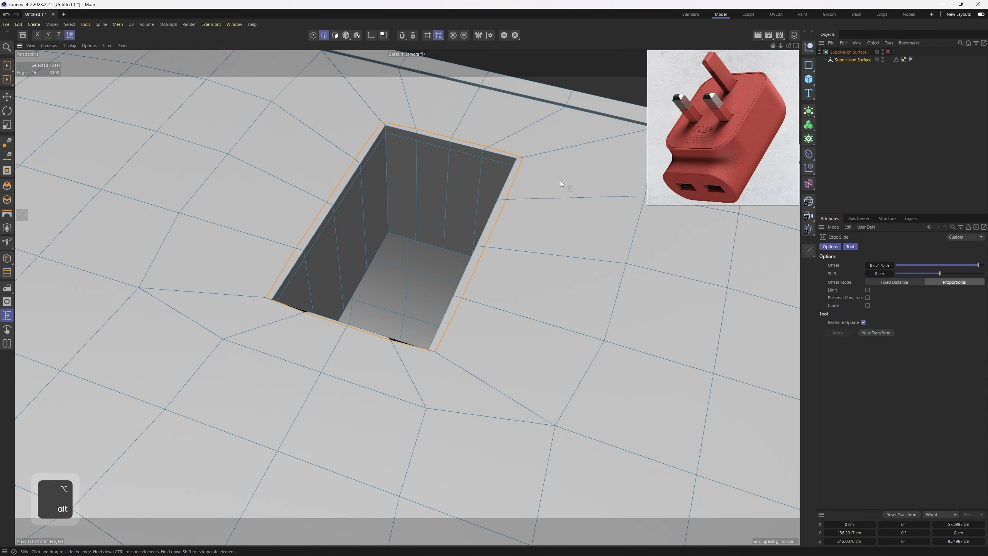
- Inspect the smoothed rear pin hole and the whole adapter body for edge sharpness
{"action": "key", "text": "q"}
{"action": "left_click", "coordinate": [836, 172]}
{"action": "left_click_drag", "start_coordinate": [462, 248], "coordinate": [504, 317], "text": "alt"}
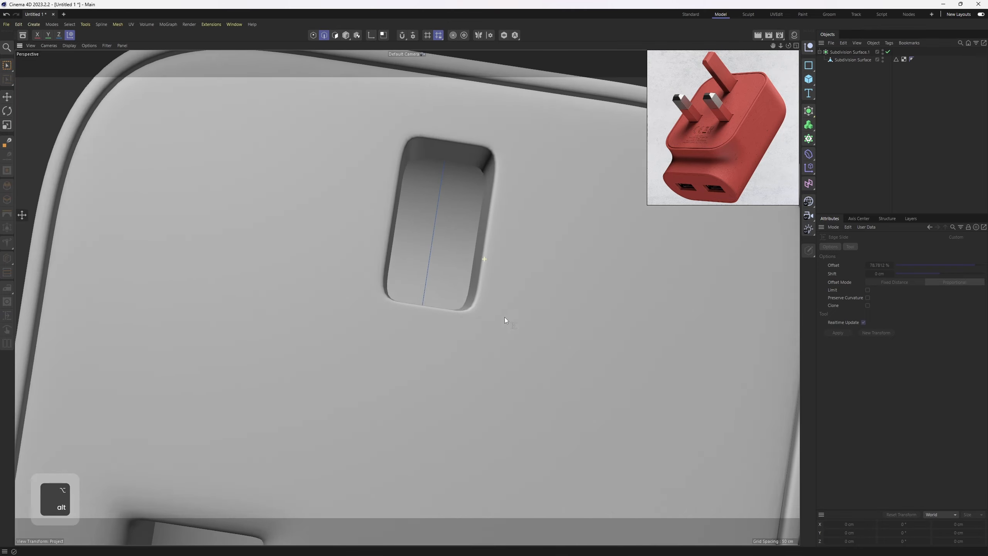
{"action": "right_click_drag", "start_coordinate": [504, 317], "coordinate": [479, 222], "text": "alt"}
{"action": "left_click_drag", "start_coordinate": [480, 222], "coordinate": [477, 187], "text": "alt"}
{"action": "right_click_drag", "start_coordinate": [477, 187], "coordinate": [428, 270], "text": "alt"}
{"action": "key", "text": "ctrl+z"}
{"action": "key", "text": "q"}
- Symmetrize the mesh with the four polygons beside the right pin hole selected
{"action": "key", "text": "Return"}
{"action": "key", "text": "e"}
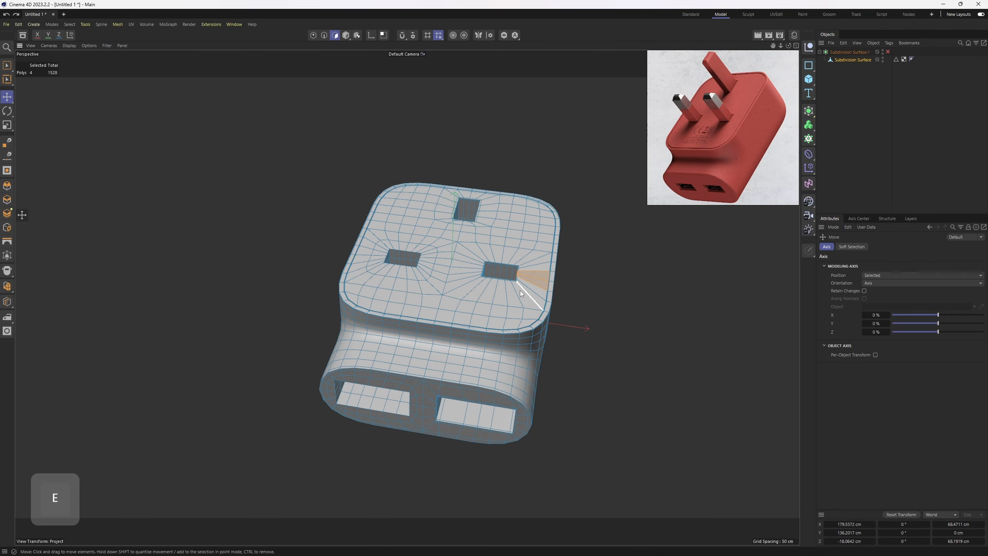
{"action": "right_click", "coordinate": [553, 315]}
{"action": "left_click", "coordinate": [658, 346]}
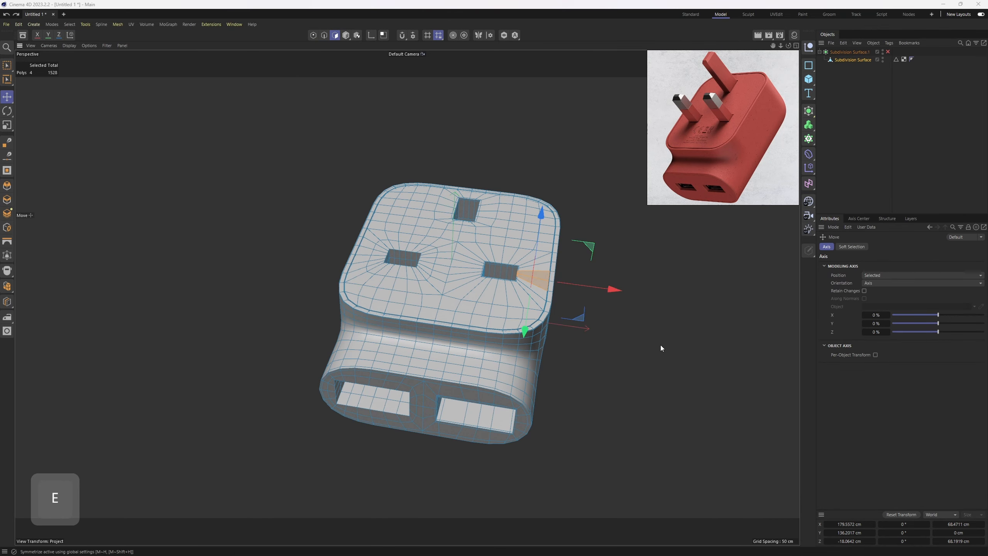
{"action": "left_click", "coordinate": [647, 421]}
{"action": "key", "text": "q"}
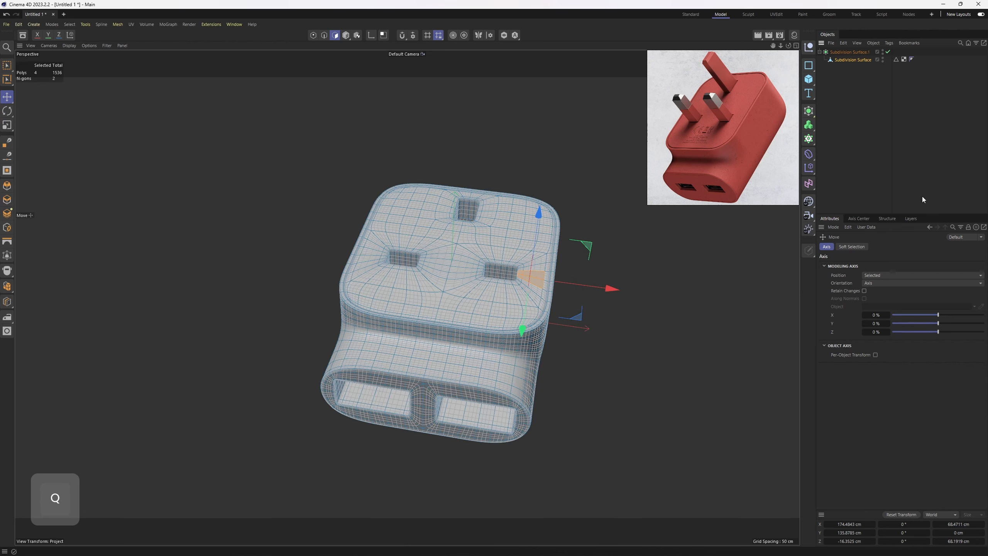
{"action": "left_click", "coordinate": [921, 196]}
{"action": "mouse_move", "coordinate": [505, 319]}
{"action": "left_mouse_down", "text": "alt"}
{"action": "mouse_move", "coordinate": [475, 345]}
{"action": "mouse_move", "coordinate": [371, 238]}
{"action": "mouse_move", "coordinate": [429, 202]}
{"action": "mouse_move", "coordinate": [497, 261]}
{"action": "mouse_move", "coordinate": [530, 404]}
{"action": "mouse_move", "coordinate": [493, 371]}
{"action": "mouse_move", "coordinate": [492, 330]}
{"action": "left_mouse_up", "text": "alt"}
{"action": "key", "text": "ctrl+z"}
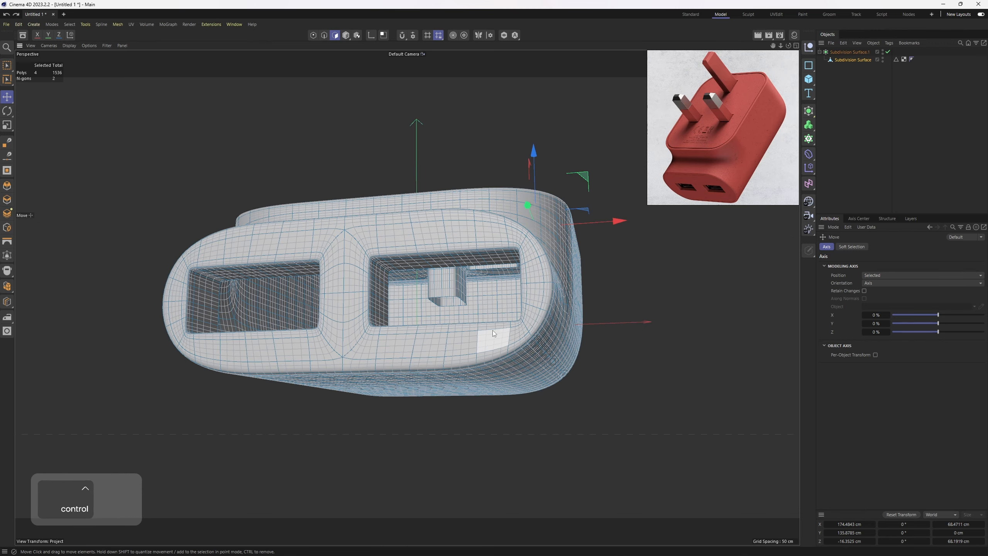
{"action": "key", "text": "q"}
- Shrink the right USB port's inner walls and surrounding rim loop to about 129 by 65 cm, keeping their depth
{"action": "scroll", "coordinate": [444, 299], "scroll_direction": "up", "scroll_amount": 4}
{"action": "key", "text": "u"}
{"action": "key", "text": "l"}
{"action": "left_click", "coordinate": [350, 247]}
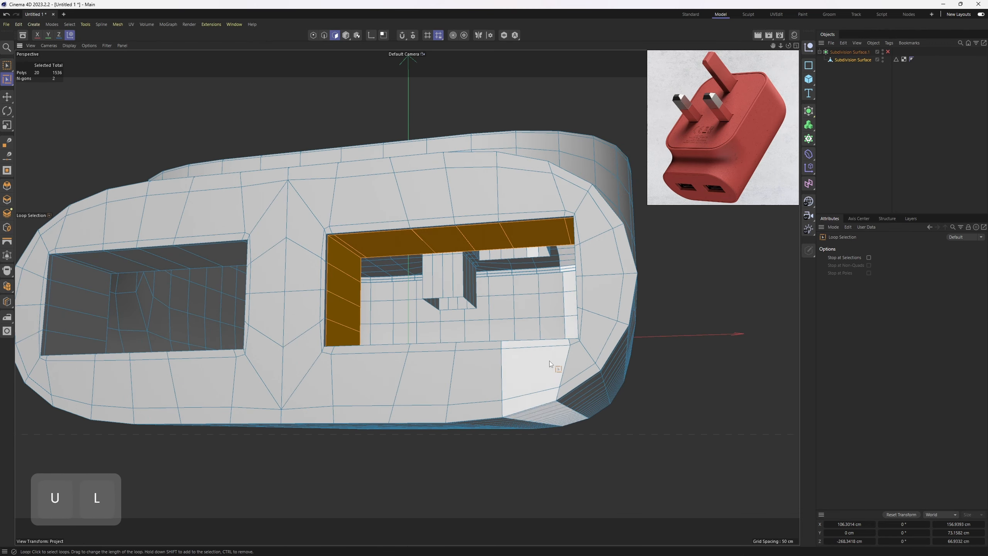
{"action": "key", "text": "u"}
{"action": "key", "text": "y"}
{"action": "key", "text": "t"}
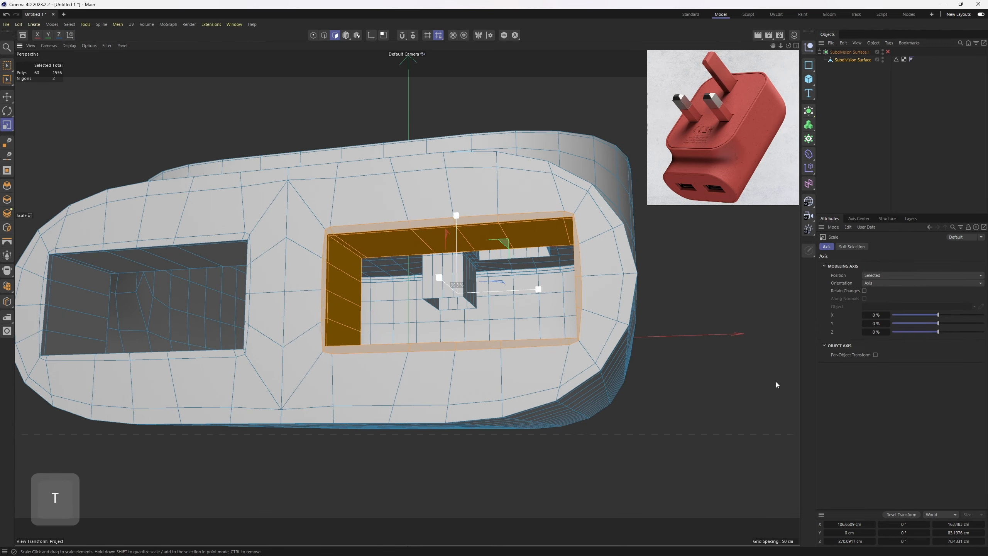
{"action": "left_click_drag", "start_coordinate": [775, 381], "coordinate": [282, 184]}
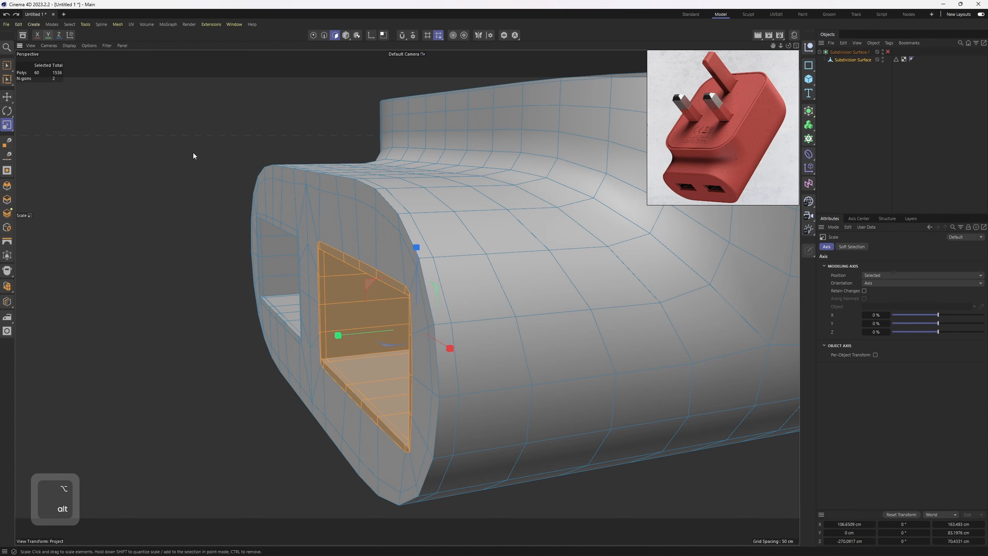
{"action": "left_click", "coordinate": [48, 37]}
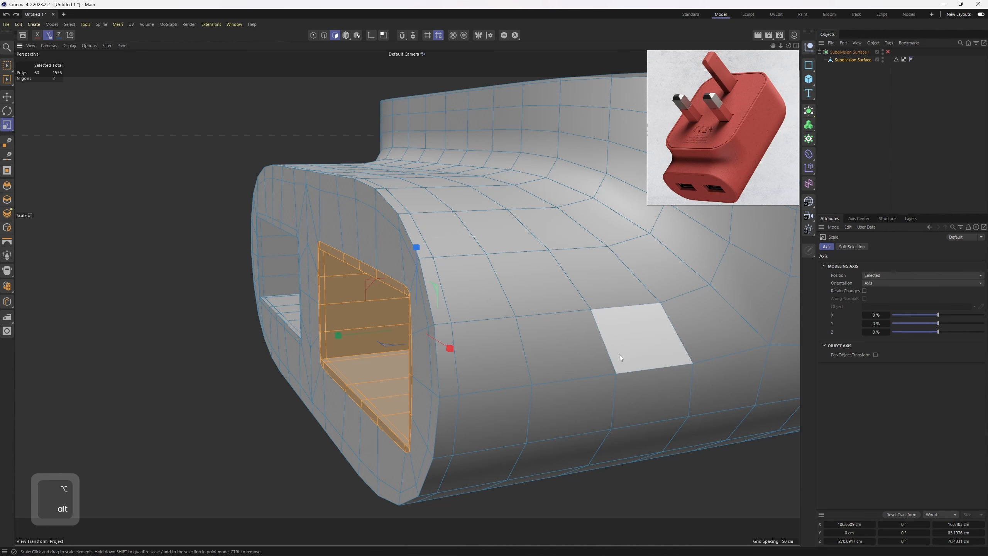
{"action": "left_click_drag", "start_coordinate": [619, 355], "coordinate": [539, 357]}
{"action": "left_click_drag", "start_coordinate": [438, 324], "coordinate": [378, 266], "text": "alt"}
{"action": "middle_click", "coordinate": [378, 258]}
{"action": "middle_click", "coordinate": [262, 394]}
{"action": "right_click_drag", "start_coordinate": [353, 379], "coordinate": [313, 393], "text": "alt"}
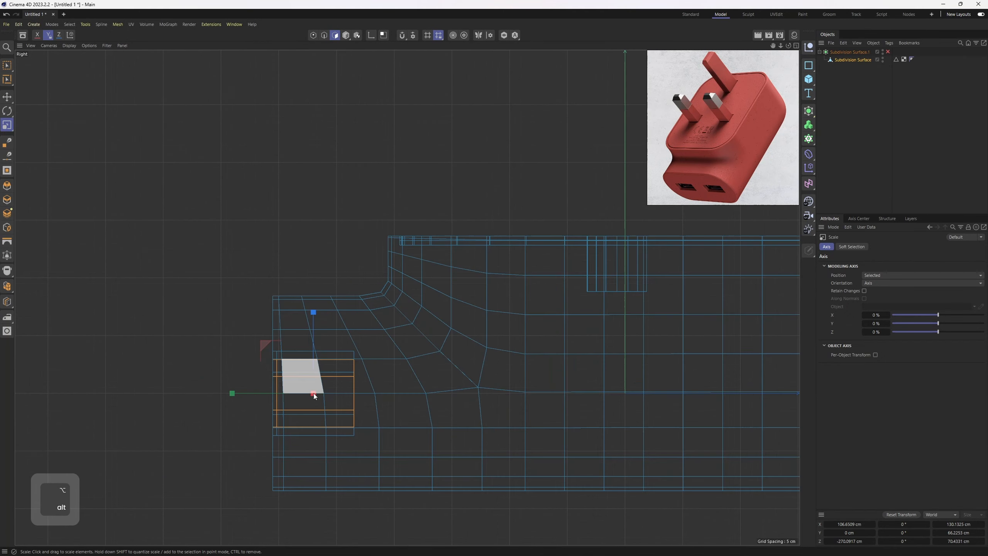
{"action": "middle_click", "coordinate": [268, 247]}
{"action": "middle_click", "coordinate": [267, 247]}
- Symmetrize the mesh from the resized right port and check the smoothed body
{"action": "right_click", "coordinate": [576, 178]}
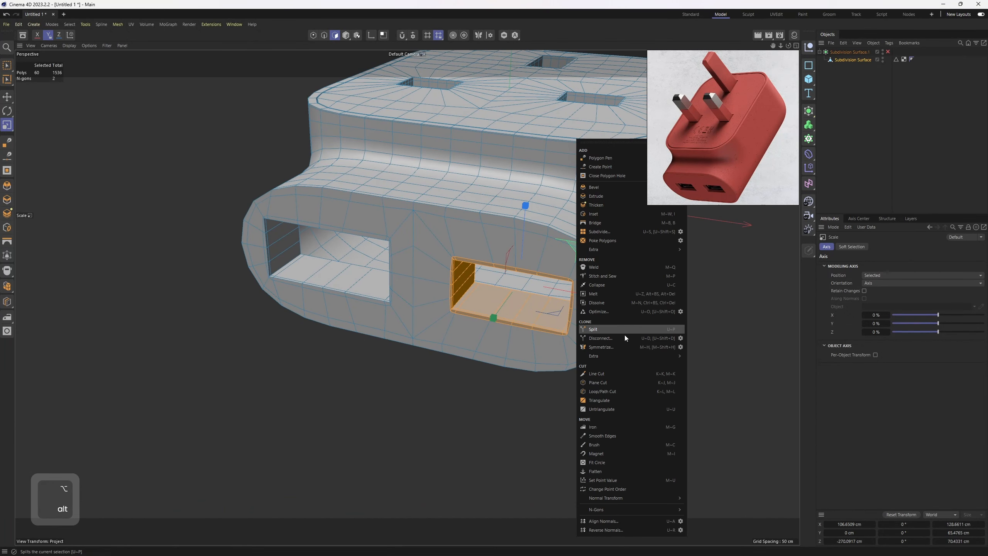
{"action": "left_click", "coordinate": [615, 348]}
{"action": "key", "text": "q"}
{"action": "left_click", "coordinate": [882, 148]}
{"action": "middle_click_drag", "start_coordinate": [582, 245], "coordinate": [372, 343], "text": "alt"}
{"action": "right_click_drag", "start_coordinate": [372, 342], "coordinate": [307, 352], "text": "alt"}
- Clone the inner edge loop of the top outline groove slightly inward with Edge Slide and check the smoothed corner
{"action": "left_click", "coordinate": [852, 60]}
{"action": "key", "text": "q"}
{"action": "key", "text": "2"}
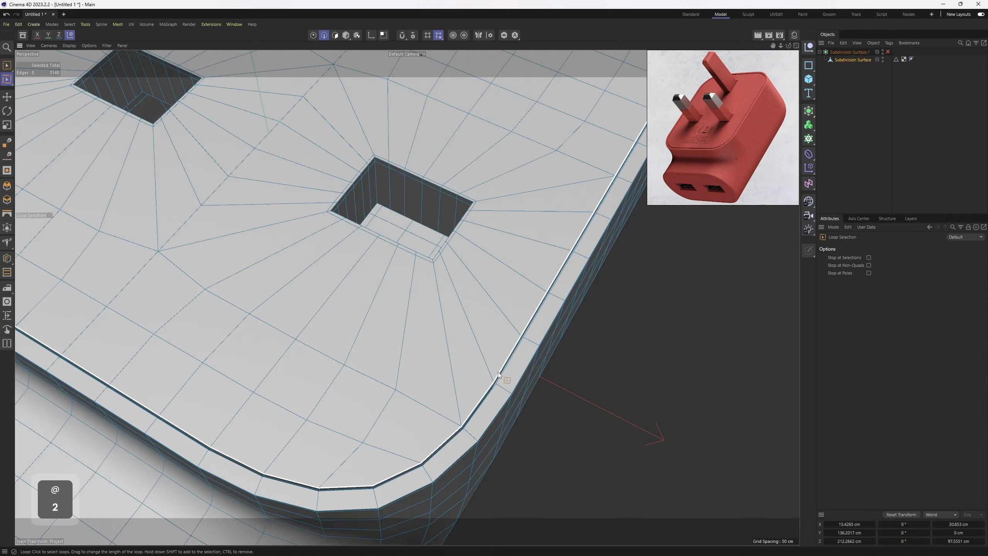
{"action": "left_click", "coordinate": [498, 372]}
{"action": "key", "text": "m"}
{"action": "key", "text": "o"}
{"action": "mouse_move", "coordinate": [497, 372]}
{"action": "left_mouse_down", "text": "alt"}
{"action": "mouse_move", "coordinate": [554, 332]}
{"action": "mouse_move", "coordinate": [546, 329]}
{"action": "left_mouse_up", "text": "alt"}
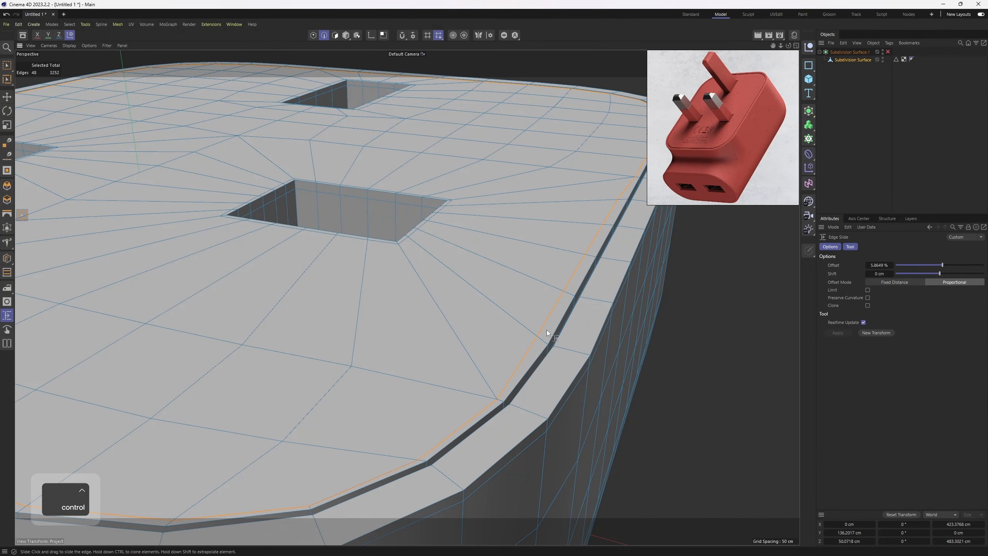
{"action": "key", "text": "q"}
{"action": "left_click", "coordinate": [880, 156]}
{"action": "right_click_drag", "start_coordinate": [532, 308], "coordinate": [478, 325], "text": "alt"}
{"action": "left_click_drag", "start_coordinate": [479, 325], "coordinate": [458, 314], "text": "alt"}
- Split the right pin hole's wall polygons into a separate object and move them 1.125 cm along their normals
{"action": "key", "text": "q"}
{"action": "key", "text": "3"}
{"action": "key", "text": "u"}
{"action": "key", "text": "l"}
{"action": "right_click_drag", "start_coordinate": [455, 304], "coordinate": [438, 246], "text": "alt"}
{"action": "left_click", "coordinate": [489, 277]}
{"action": "right_click_drag", "start_coordinate": [506, 290], "coordinate": [560, 284], "text": "alt"}
{"action": "key", "text": "u"}
{"action": "key", "text": "p"}
{"action": "key", "text": "m"}
{"action": "key", "text": "z"}
{"action": "mouse_move", "coordinate": [603, 314]}
{"action": "left_mouse_down"}
{"action": "mouse_move", "coordinate": [593, 313]}
{"action": "mouse_move", "coordinate": [609, 313]}
{"action": "left_mouse_up"}
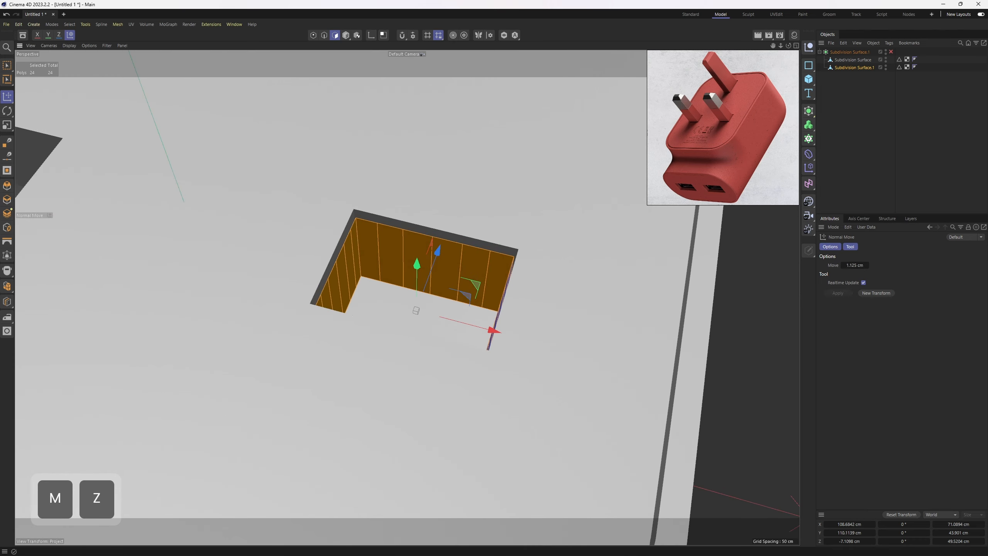
- Extrude the split walls' top edge loop about 100 cm upward to form the pin's lower section
{"action": "left_click_drag", "start_coordinate": [548, 285], "coordinate": [529, 258], "text": "alt"}
{"action": "key", "text": "2"}
{"action": "double_click", "coordinate": [464, 235]}
{"action": "right_click_drag", "start_coordinate": [464, 236], "coordinate": [450, 230], "text": "alt"}
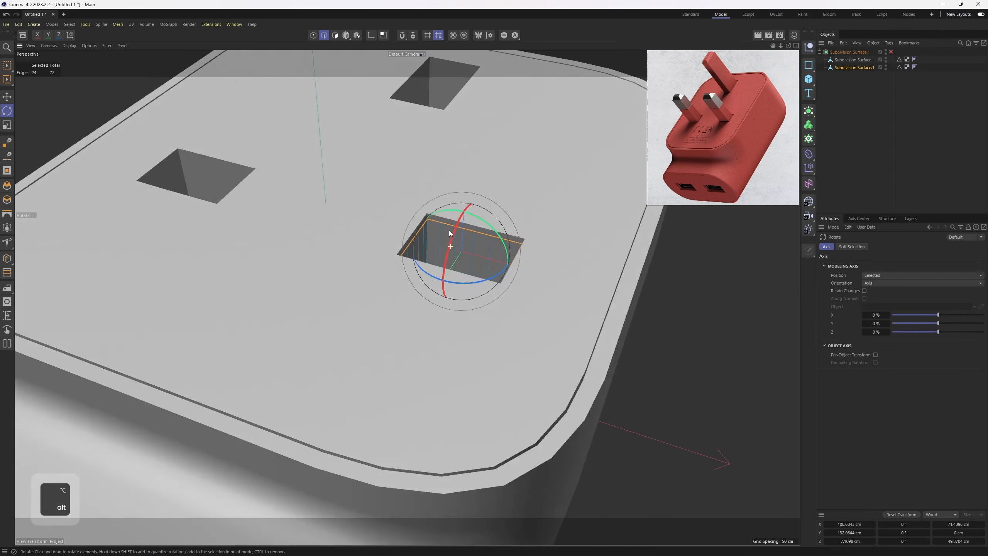
{"action": "left_click_drag", "start_coordinate": [449, 230], "coordinate": [421, 96], "text": "alt"}
{"action": "key", "text": "e"}
{"action": "left_click_drag", "start_coordinate": [421, 96], "coordinate": [381, 158], "text": "alt"}
- Extrude the pin's top loop inward as a thin ledge, sized to about 69.6 by 47.9 cm
{"action": "left_click_drag", "start_coordinate": [610, 350], "coordinate": [603, 348], "text": "ctrl"}
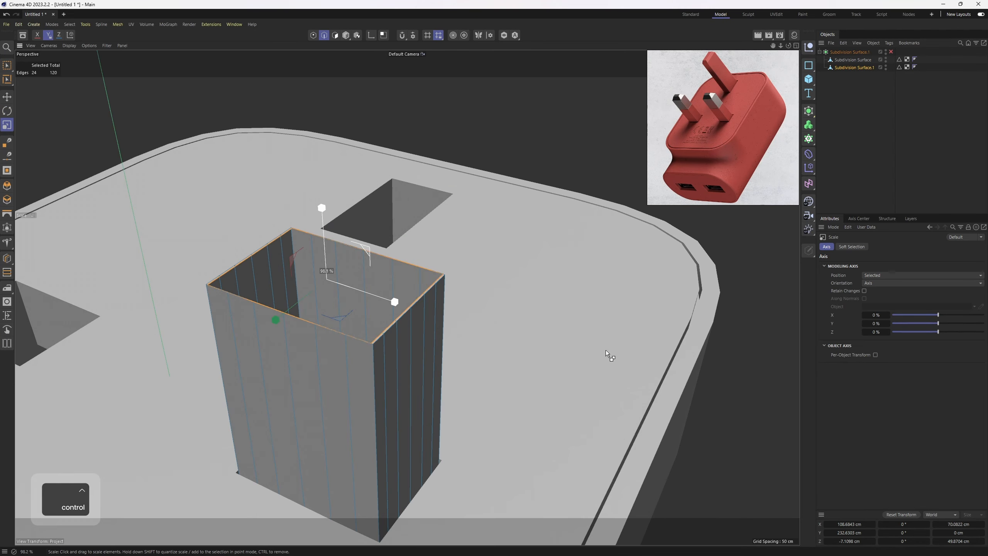
{"action": "right_click_drag", "start_coordinate": [352, 279], "coordinate": [408, 310], "text": "alt"}
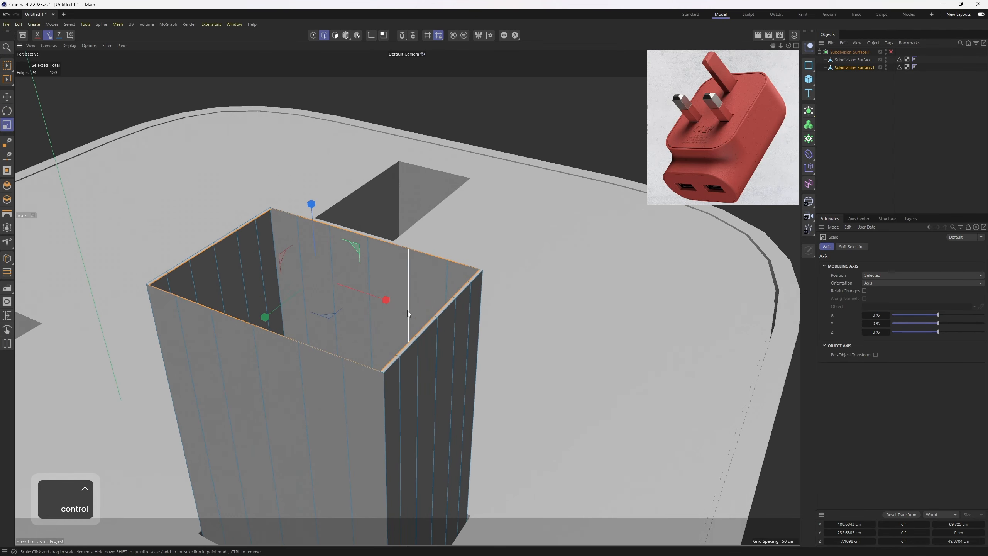
{"action": "left_click_drag", "start_coordinate": [389, 302], "coordinate": [390, 303]}
{"action": "left_click_drag", "start_coordinate": [263, 317], "coordinate": [265, 315]}
- Extrude the pin's top loop upward twice, by about 52 cm and about 26 cm
{"action": "right_click_drag", "start_coordinate": [298, 279], "coordinate": [318, 251], "text": "alt"}
{"action": "key", "text": "e"}
{"action": "scroll", "coordinate": [317, 252], "scroll_direction": "down", "scroll_amount": 1}
{"action": "left_click_drag", "start_coordinate": [299, 222], "coordinate": [291, 129], "text": "ctrl"}
{"action": "middle_click_drag", "start_coordinate": [291, 129], "coordinate": [307, 214], "text": "alt"}
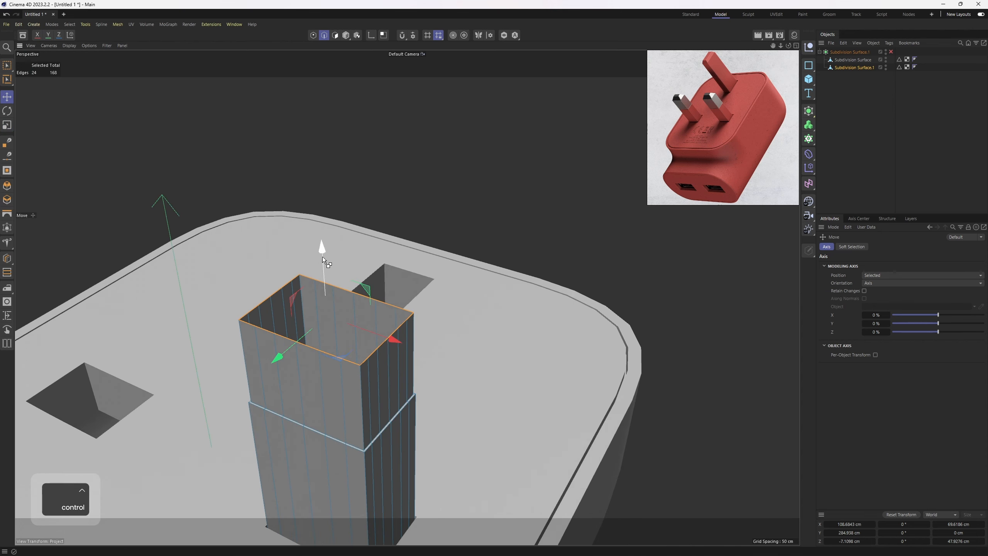
{"action": "left_click_drag", "start_coordinate": [322, 256], "coordinate": [316, 206], "text": "ctrl"}
{"action": "key", "text": "y"}
{"action": "key", "text": "t"}
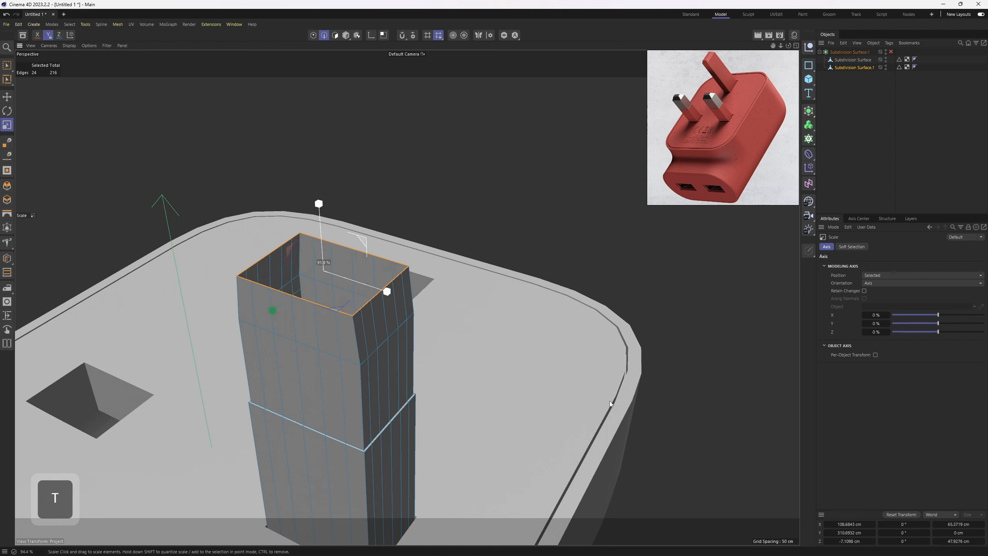
{"action": "left_click_drag", "start_coordinate": [610, 401], "coordinate": [492, 384]}
{"action": "key", "text": "ctrl+z"}
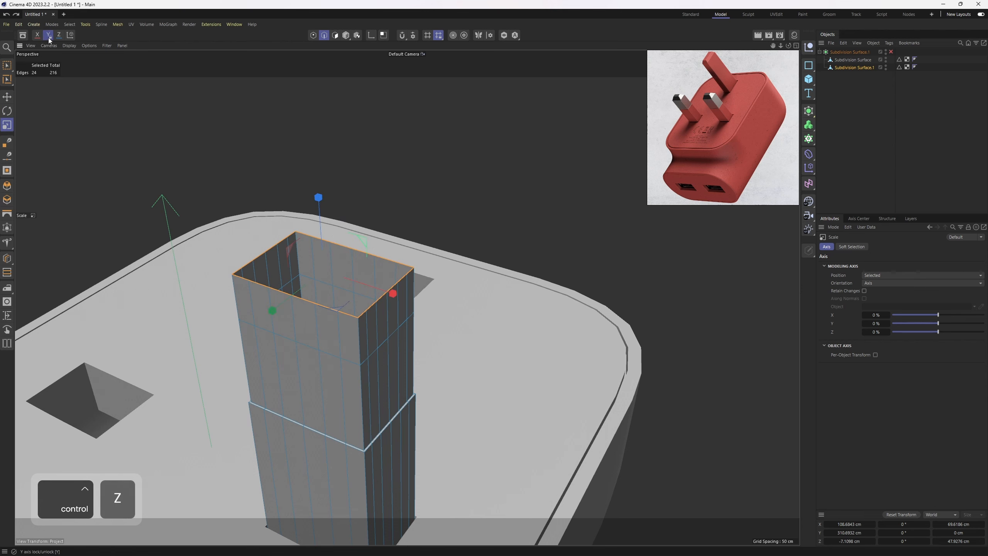
- Taper the pin's top loop to about 46 by 21 cm and lower it to about 301 cm in height
{"action": "left_click", "coordinate": [48, 36]}
{"action": "left_click_drag", "start_coordinate": [565, 348], "coordinate": [426, 381]}
{"action": "key", "text": "e"}
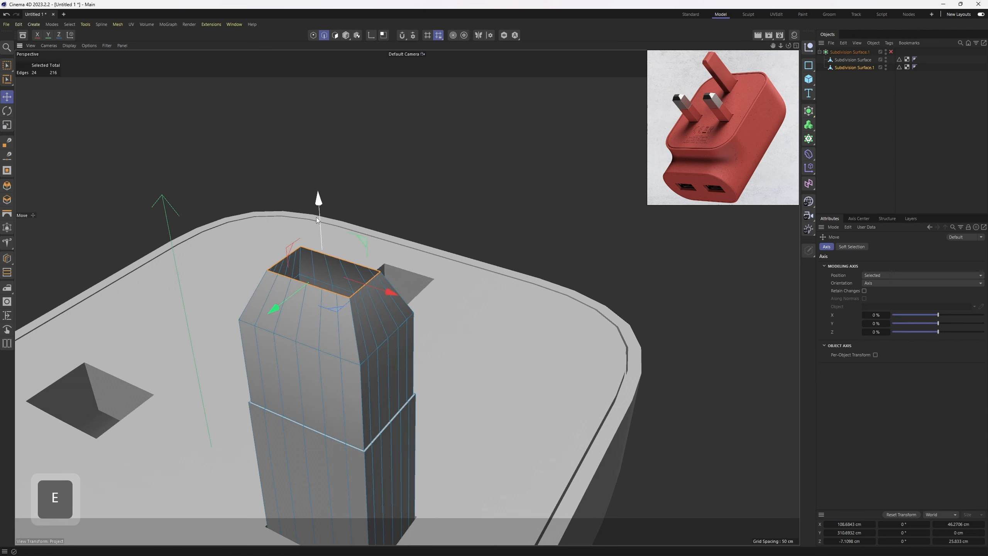
{"action": "left_click_drag", "start_coordinate": [320, 197], "coordinate": [319, 220]}
{"action": "key", "text": "t"}
{"action": "left_click_drag", "start_coordinate": [274, 326], "coordinate": [285, 322]}
- Close the pin's open top with a Patch-type polygon hole fill using patch width 0 and patch rotation 1
{"action": "right_click", "coordinate": [390, 231]}
{"action": "left_click", "coordinate": [420, 172]}
{"action": "scroll", "coordinate": [352, 308], "scroll_direction": "up", "scroll_amount": 2}
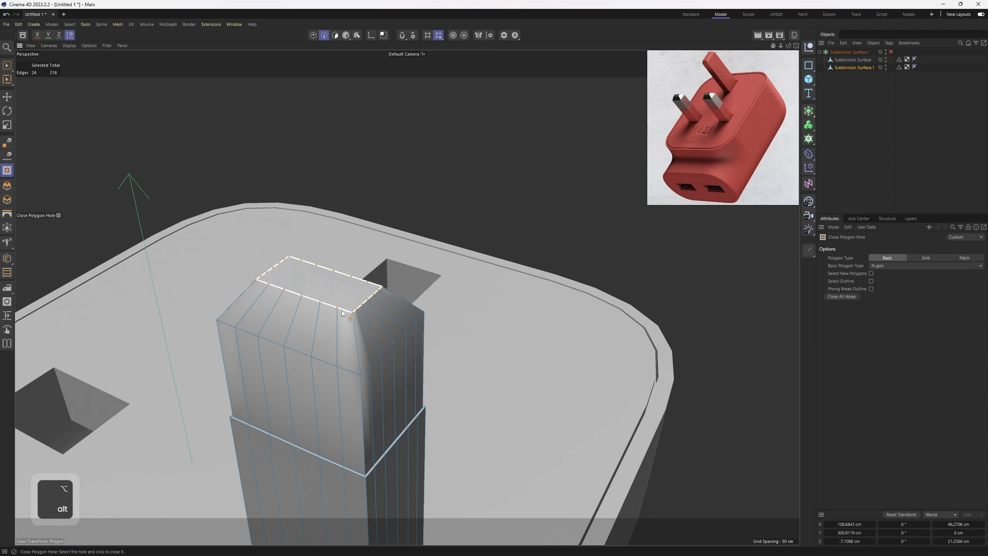
{"action": "left_click", "coordinate": [364, 300]}
{"action": "left_click_drag", "start_coordinate": [386, 285], "coordinate": [393, 326], "text": "alt"}
{"action": "left_click", "coordinate": [950, 259]}
{"action": "mouse_move", "coordinate": [505, 378]}
{"action": "left_mouse_down", "text": "alt"}
{"action": "mouse_move", "coordinate": [501, 345]}
{"action": "mouse_move", "coordinate": [494, 374]}
{"action": "left_mouse_up", "text": "alt"}
{"action": "scroll", "coordinate": [501, 346], "scroll_direction": "up", "scroll_amount": 2}
{"action": "left_click", "coordinate": [895, 275]}
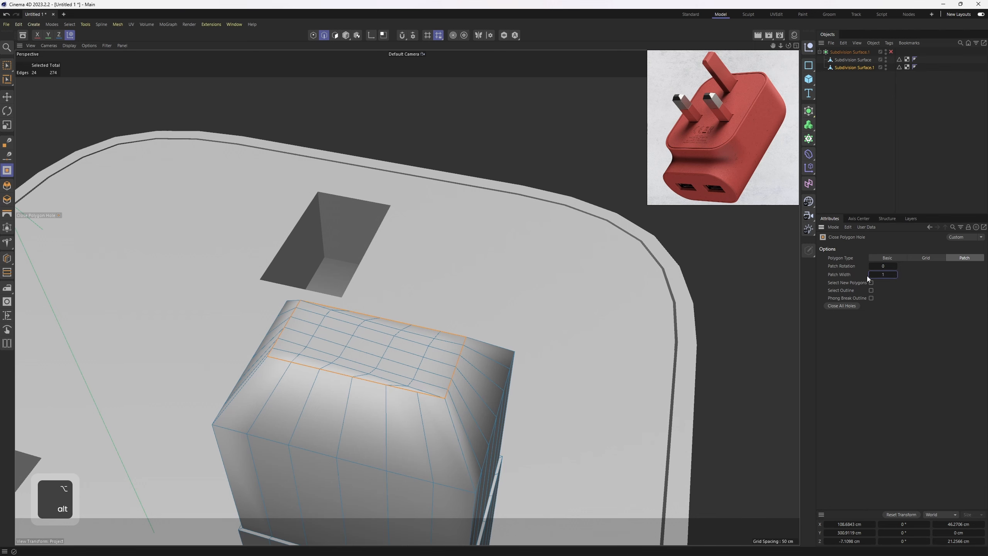
{"action": "left_click", "coordinate": [871, 275]}
{"action": "left_click", "coordinate": [895, 266]}
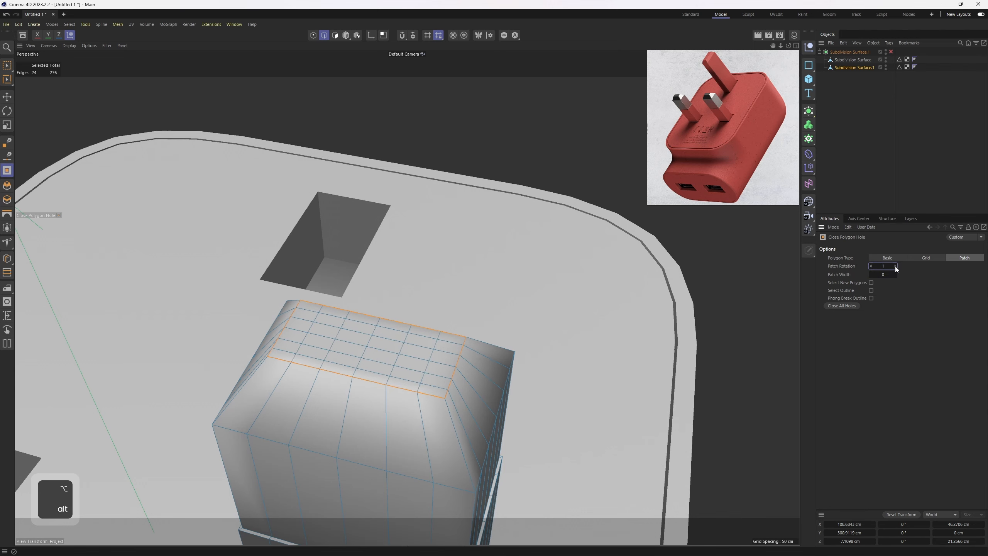
- Add supporting loop cuts just below the pin's tapered tip, at 7%, and on both sides of its ledge
{"action": "mouse_move", "coordinate": [526, 311]}
{"action": "left_mouse_down", "text": "alt"}
{"action": "mouse_move", "coordinate": [470, 314]}
{"action": "mouse_move", "coordinate": [407, 295]}
{"action": "mouse_move", "coordinate": [412, 389]}
{"action": "left_mouse_up", "text": "alt"}
{"action": "key", "text": "k"}
{"action": "key", "text": "l"}
{"action": "left_click", "coordinate": [403, 314]}
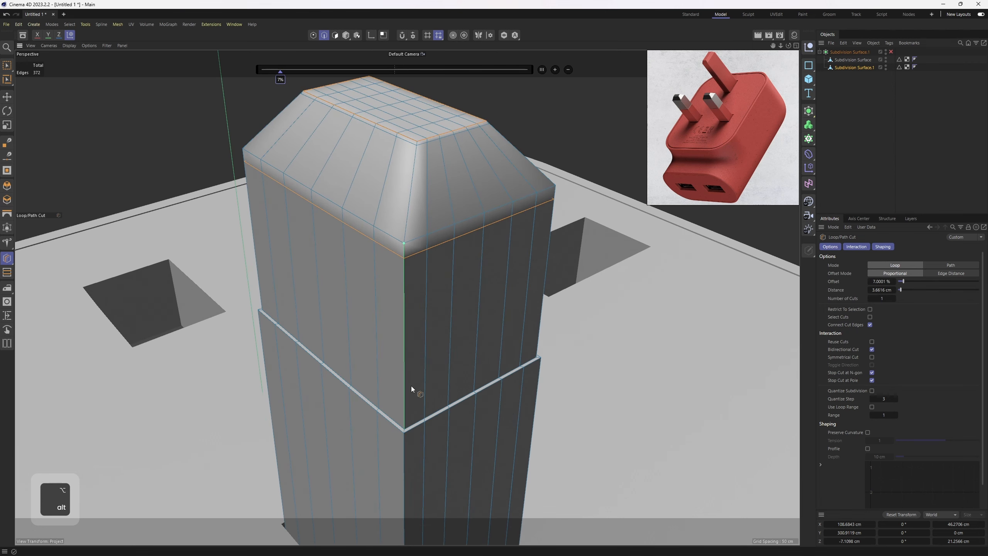
{"action": "left_click", "coordinate": [405, 438]}
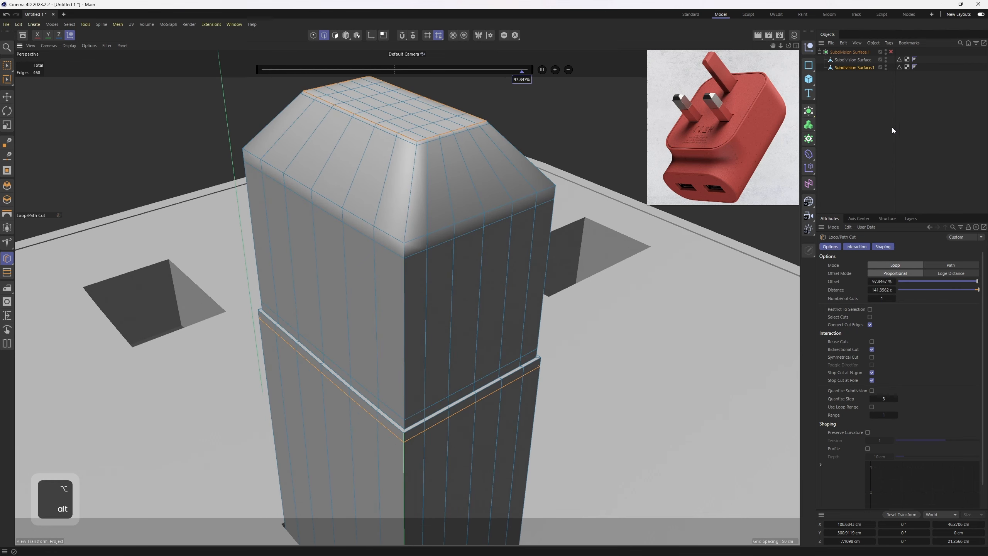
- Group the adapter body and pin in a null under the Subdivision Surface and enable smoothing
{"action": "left_click", "coordinate": [852, 59], "text": "ctrl"}
{"action": "key", "text": "q"}
{"action": "key", "text": "alt+g"}
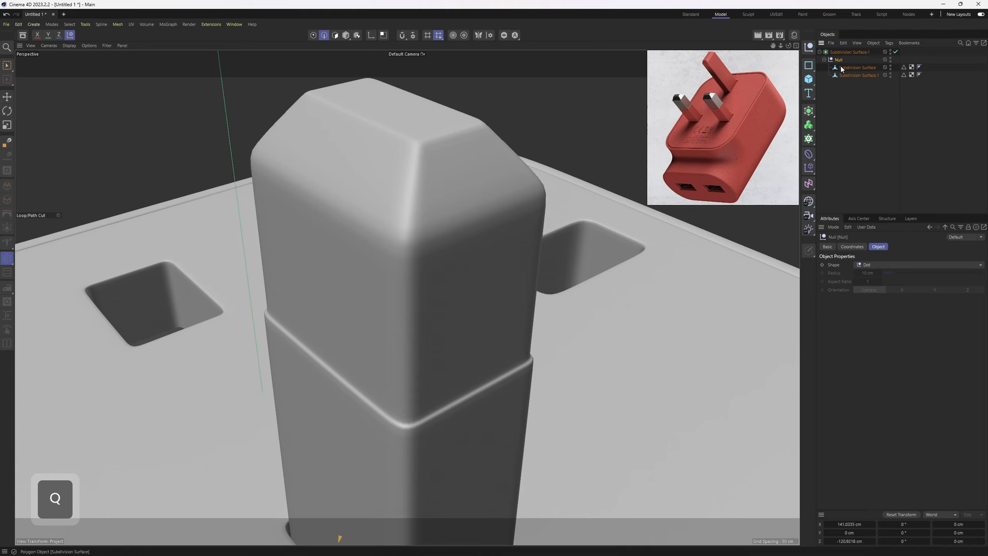
- Add another supporting loop cut at the right pin's ledge and compare the smoothed pin with the reference
{"action": "left_click", "coordinate": [847, 76]}
{"action": "scroll", "coordinate": [420, 218], "scroll_direction": "up", "scroll_amount": 1}
{"action": "left_click", "coordinate": [941, 144]}
{"action": "left_click_drag", "start_coordinate": [435, 179], "coordinate": [418, 185], "text": "alt"}
{"action": "scroll", "coordinate": [400, 228], "scroll_direction": "down", "scroll_amount": 3}
{"action": "left_click_drag", "start_coordinate": [398, 232], "coordinate": [396, 197], "text": "alt"}
{"action": "scroll", "coordinate": [711, 93], "scroll_direction": "up", "scroll_amount": 3}
{"action": "scroll", "coordinate": [450, 301], "scroll_direction": "up", "scroll_amount": 3}
{"action": "left_click", "coordinate": [449, 302]}
{"action": "key", "text": "q"}
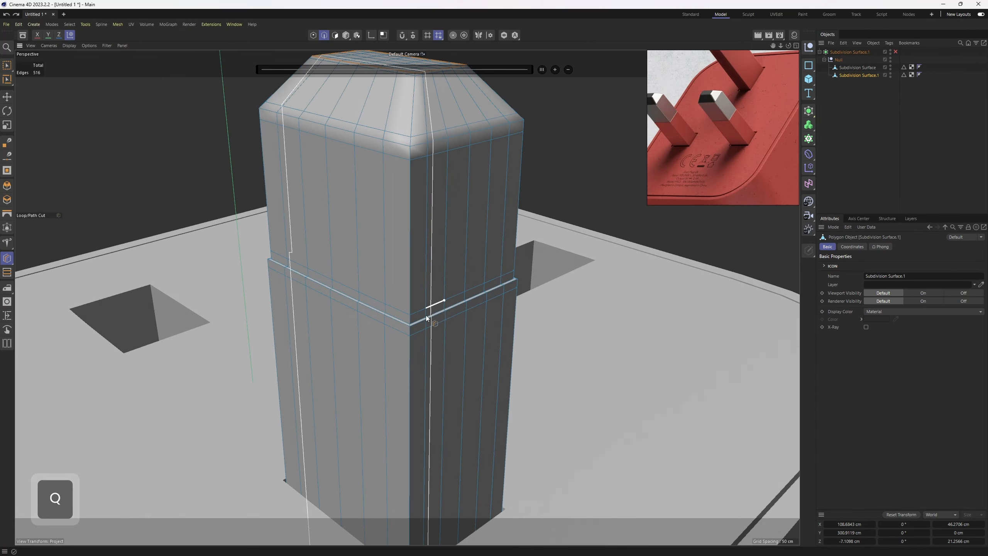
{"action": "scroll", "coordinate": [424, 316], "scroll_direction": "up", "scroll_amount": 3}
{"action": "key", "text": "q"}
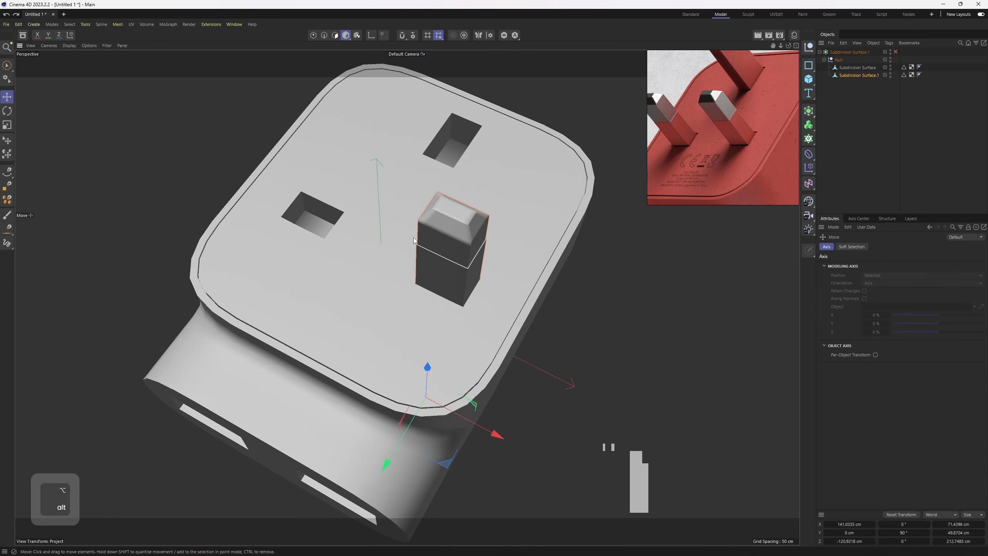
- Center the pin's axis on its geometry and duplicate the pin into the left hole
{"action": "left_click", "coordinate": [85, 24]}
{"action": "mouse_move", "coordinate": [118, 154]}
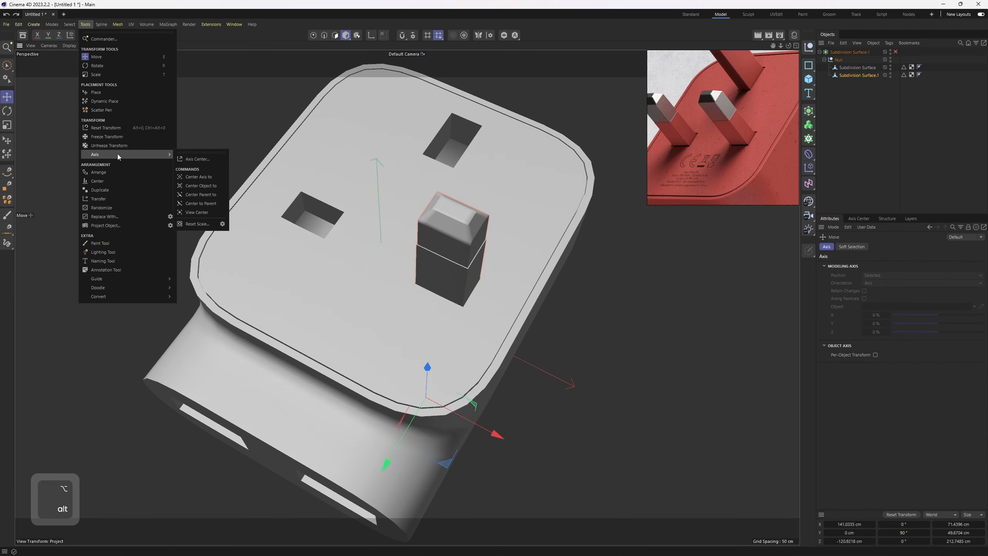
{"action": "left_click", "coordinate": [191, 177]}
{"action": "left_click_drag", "start_coordinate": [515, 288], "coordinate": [373, 173], "text": "ctrl"}
- Duplicate the pin into the rear hole, rotated by 90°
{"action": "key", "text": "r"}
{"action": "key", "text": "e"}
{"action": "left_click_drag", "start_coordinate": [418, 203], "coordinate": [428, 173]}
{"action": "middle_click_drag", "start_coordinate": [423, 213], "coordinate": [408, 176], "text": "alt"}
- Delete the rear pin's section below the ledge, bounded by its ledge edge loop
{"action": "scroll", "coordinate": [406, 218], "scroll_direction": "up", "scroll_amount": 2}
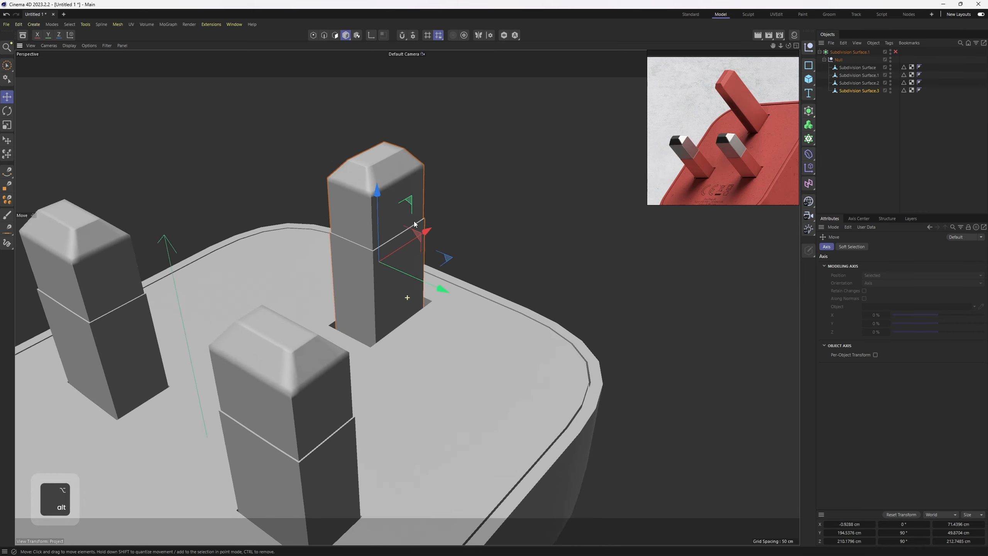
{"action": "key", "text": "2"}
{"action": "scroll", "coordinate": [403, 228], "scroll_direction": "up", "scroll_amount": 5}
{"action": "key", "text": "u"}
{"action": "key", "text": "l"}
{"action": "scroll", "coordinate": [355, 259], "scroll_direction": "up", "scroll_amount": 3}
{"action": "scroll", "coordinate": [356, 265], "scroll_direction": "up", "scroll_amount": 2}
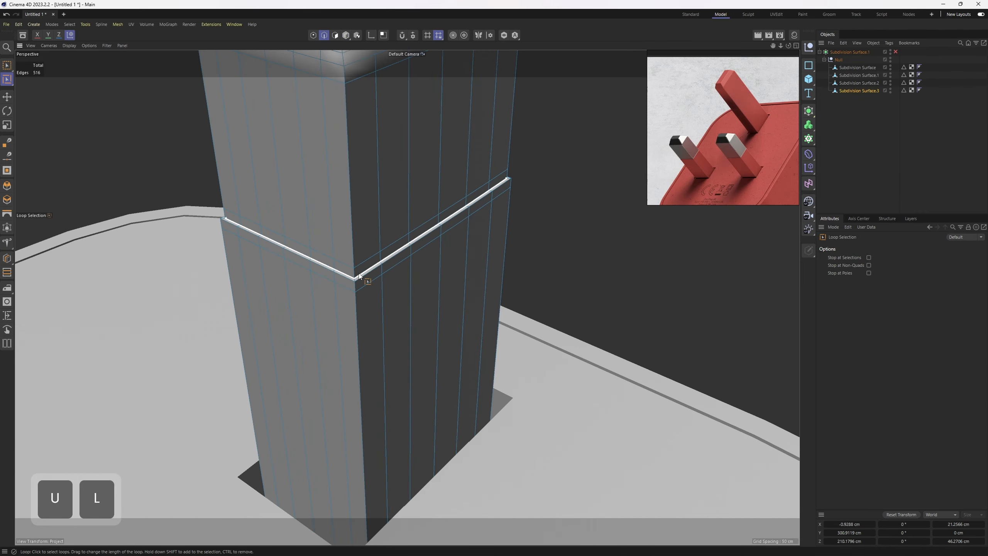
{"action": "left_click", "coordinate": [360, 276]}
{"action": "scroll", "coordinate": [369, 281], "scroll_direction": "down", "scroll_amount": 3}
{"action": "key", "text": "u"}
{"action": "key", "text": "f"}
{"action": "left_click", "coordinate": [392, 297]}
{"action": "key", "text": "Delete"}
- Dissolve the supporting edge loop just above the rear pin's open lower end
{"action": "key", "text": "2"}
{"action": "key", "text": "e"}
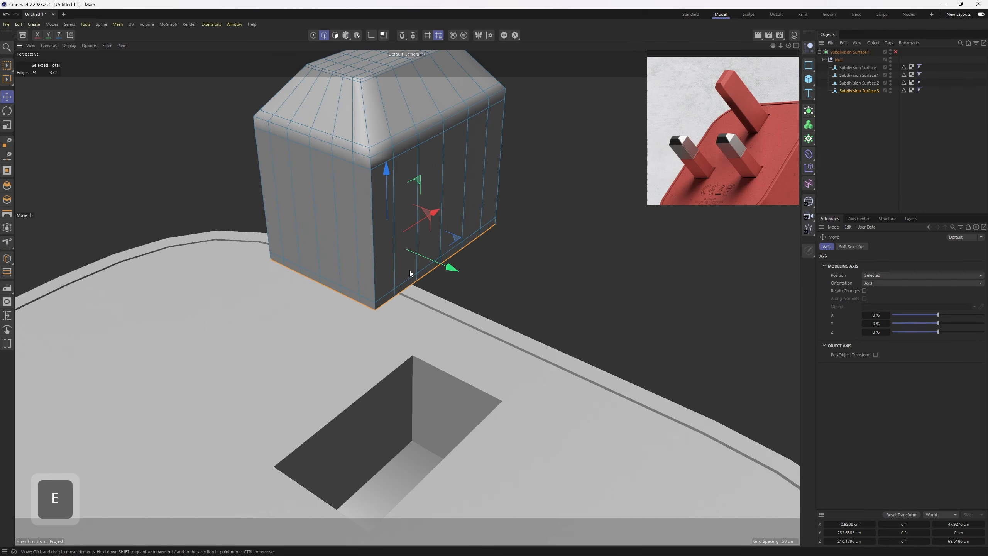
{"action": "double_click", "coordinate": [386, 295]}
{"action": "key", "text": "m"}
{"action": "key", "text": "n"}
{"action": "scroll", "coordinate": [386, 294], "scroll_direction": "down", "scroll_amount": 3}
- Move the rear pin's open lower edge loop down into the hole
{"action": "left_click", "coordinate": [392, 291]}
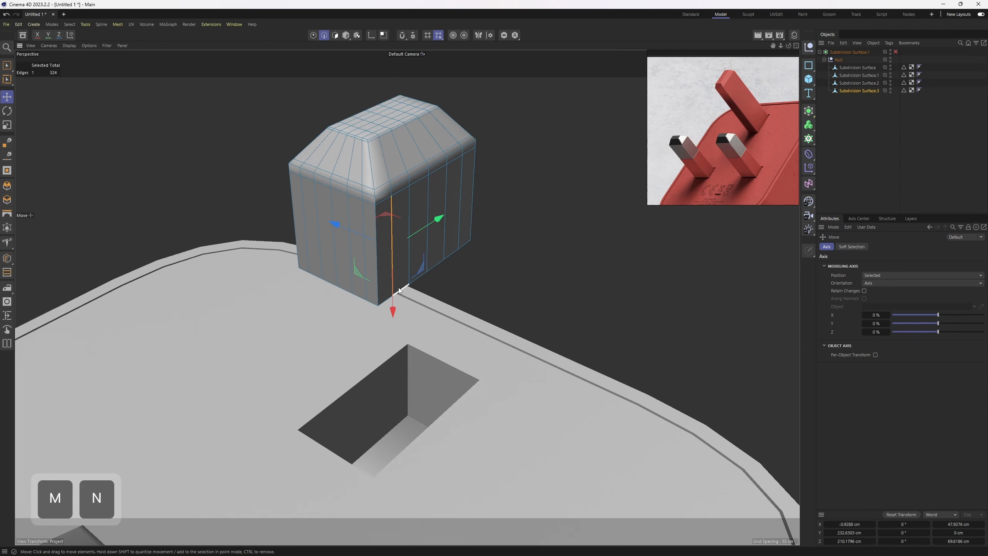
{"action": "double_click", "coordinate": [398, 288]}
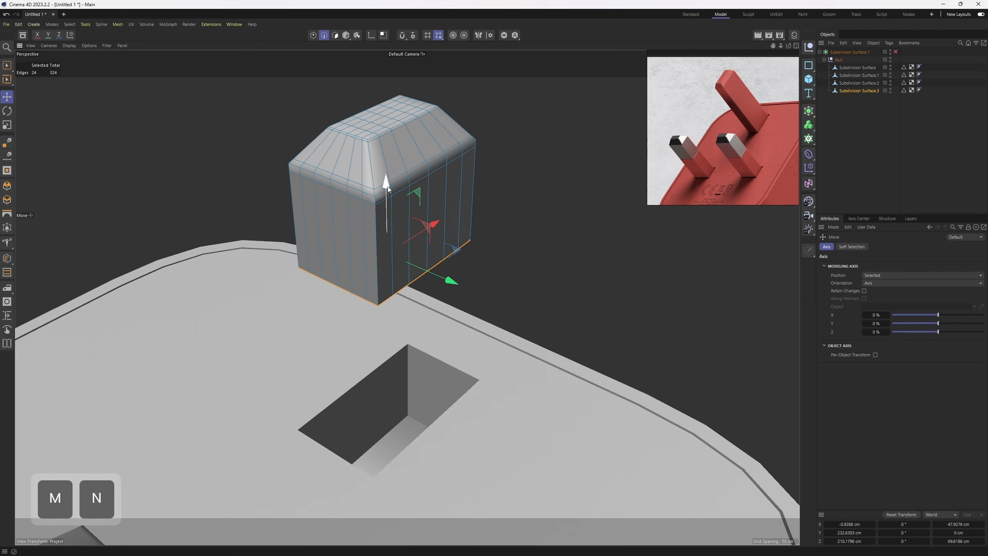
{"action": "left_click_drag", "start_coordinate": [388, 187], "coordinate": [390, 393]}
{"action": "scroll", "coordinate": [391, 392], "scroll_direction": "down", "scroll_amount": 3}
{"action": "left_click_drag", "start_coordinate": [393, 251], "coordinate": [436, 292], "text": "alt"}
{"action": "scroll", "coordinate": [435, 292], "scroll_direction": "down", "scroll_amount": 2}
- Rescale all of the rear pin's polygons to suit its hole and show the smoothed result
{"action": "key", "text": "3"}
{"action": "key", "text": "ctrl+a"}
{"action": "key", "text": "t"}
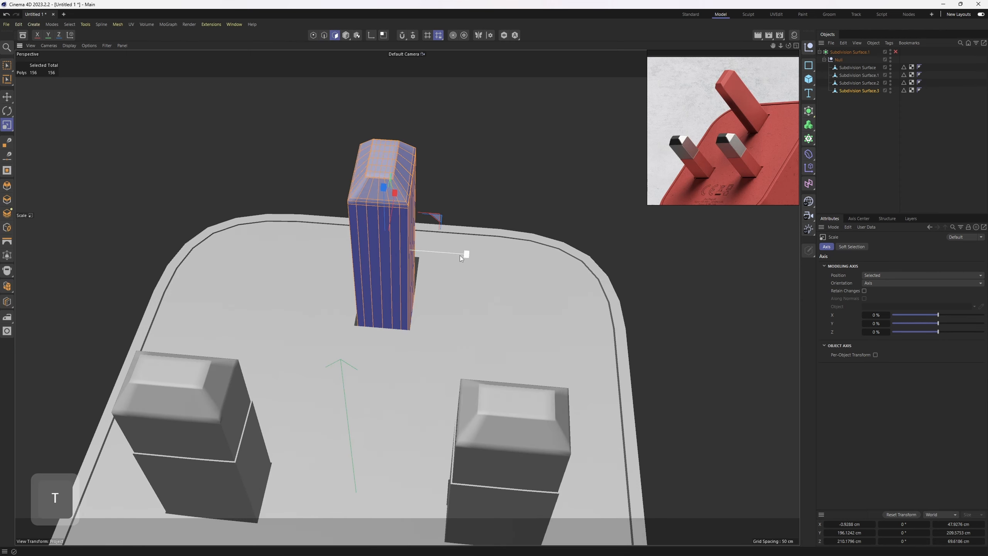
{"action": "left_click_drag", "start_coordinate": [463, 254], "coordinate": [433, 266]}
{"action": "scroll", "coordinate": [433, 248], "scroll_direction": "down", "scroll_amount": 2}
{"action": "key", "text": "e"}
{"action": "key", "text": "ctrl+z"}
{"action": "key", "text": "ctrl+z"}
{"action": "key", "text": "t"}
{"action": "left_click_drag", "start_coordinate": [445, 349], "coordinate": [527, 347]}
{"action": "left_click", "coordinate": [950, 158]}
- Inspect the finished adapter from several sides, with and without mesh lines, and collapse its object hierarchy
{"action": "scroll", "coordinate": [411, 243], "scroll_direction": "down", "scroll_amount": 5}
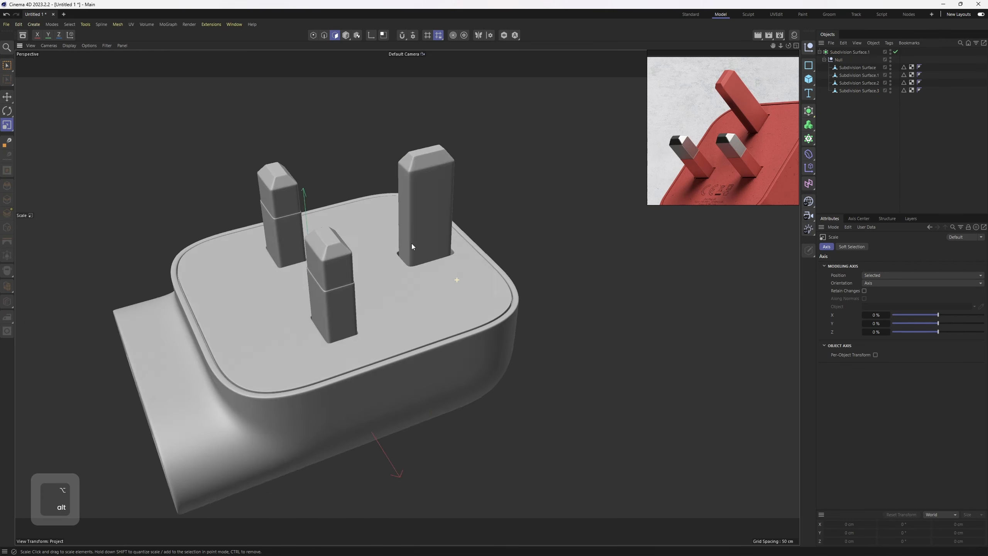
{"action": "left_click_drag", "start_coordinate": [412, 243], "coordinate": [447, 284], "text": "alt"}
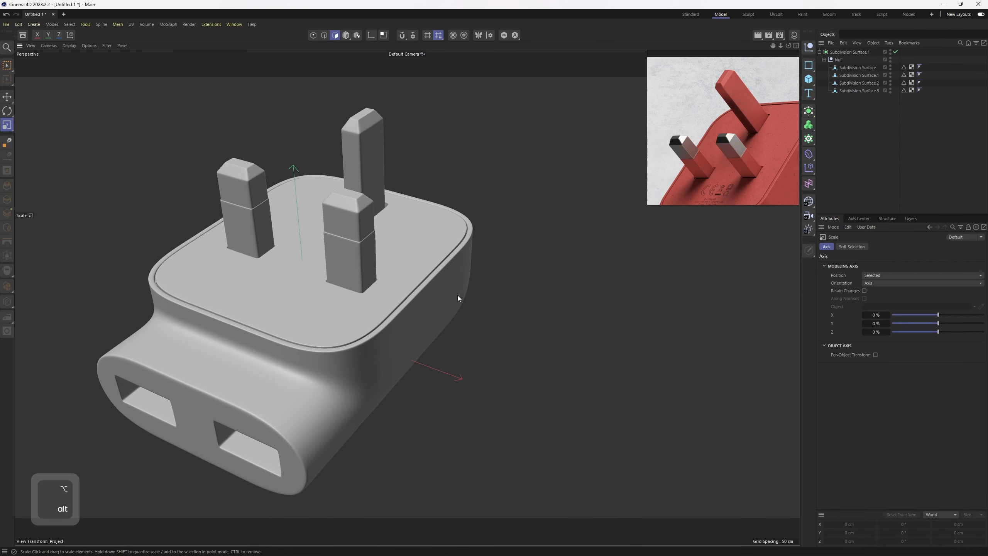
{"action": "left_click_drag", "start_coordinate": [255, 440], "coordinate": [260, 405], "text": "alt"}
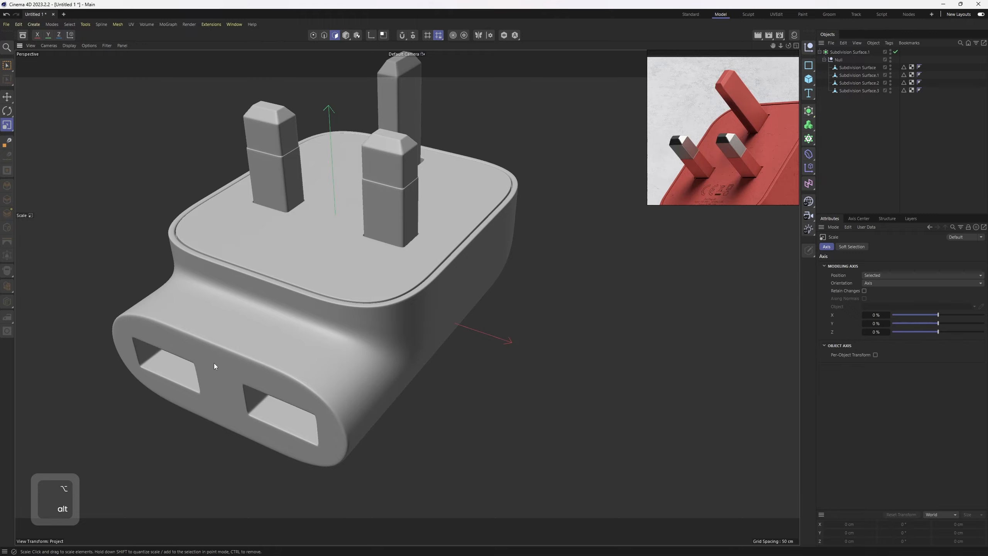
{"action": "left_click_drag", "start_coordinate": [274, 338], "coordinate": [381, 271], "text": "alt"}
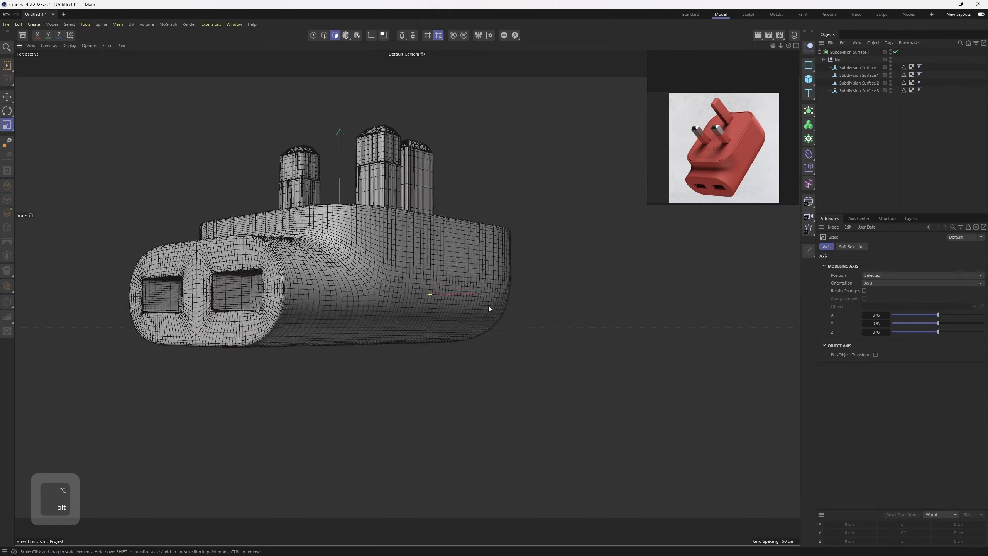
{"action": "mouse_move", "coordinate": [487, 306]}
{"action": "left_mouse_down", "text": "alt"}
{"action": "mouse_move", "coordinate": [404, 289]}
{"action": "mouse_move", "coordinate": [427, 357]}
{"action": "mouse_move", "coordinate": [459, 328]}
{"action": "left_mouse_up", "text": "alt"}
{"action": "mouse_move", "coordinate": [504, 261]}
{"action": "left_mouse_down", "text": "alt"}
{"action": "mouse_move", "coordinate": [422, 340]}
{"action": "mouse_move", "coordinate": [517, 311]}
{"action": "mouse_move", "coordinate": [509, 356]}
{"action": "left_mouse_up", "text": "alt"}
{"action": "key", "text": "n"}
{"action": "key", "text": "a"}
{"action": "left_click", "coordinate": [824, 60]}
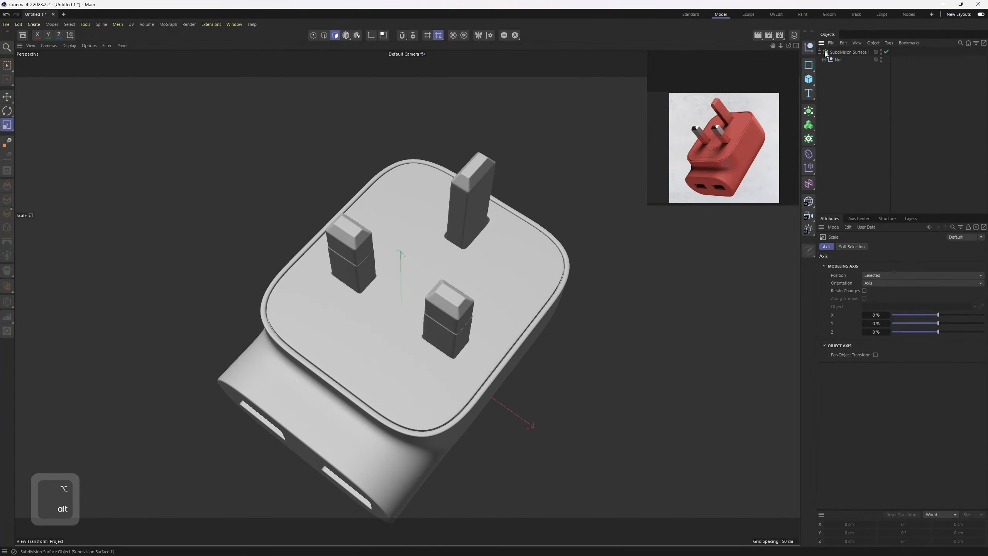
{"action": "left_click_drag", "start_coordinate": [506, 212], "coordinate": [492, 225], "text": "alt"}
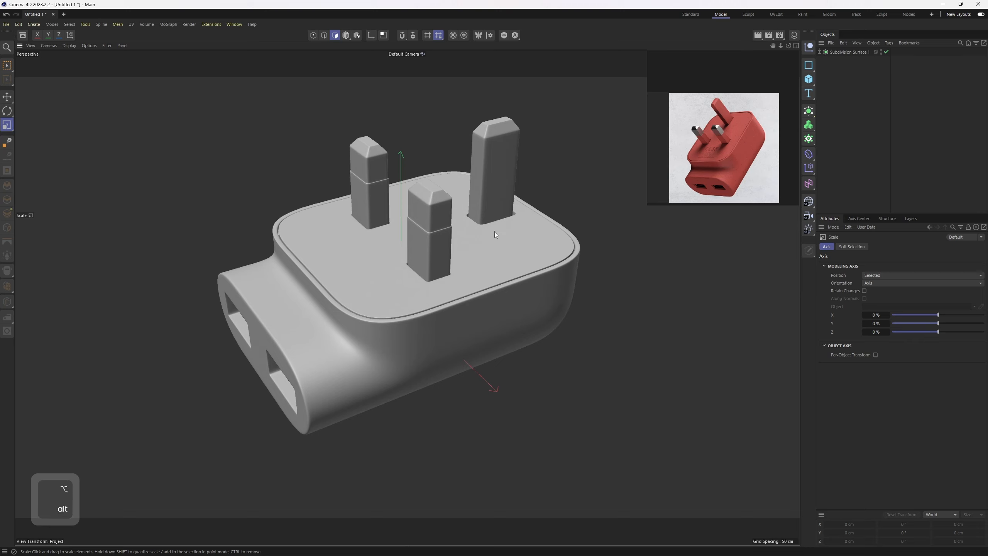